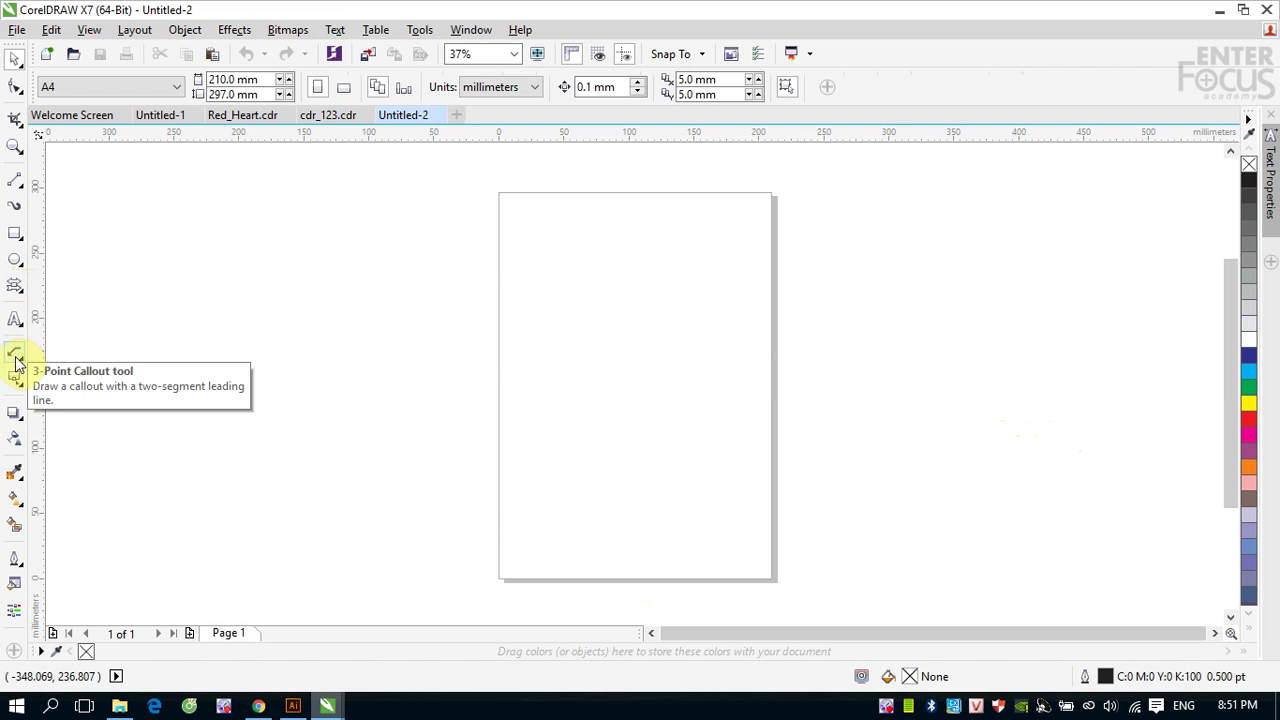
Add a rectangle frame matching the full A4 page, 210 × 297 mm, on page 1.
left_click(15, 320)
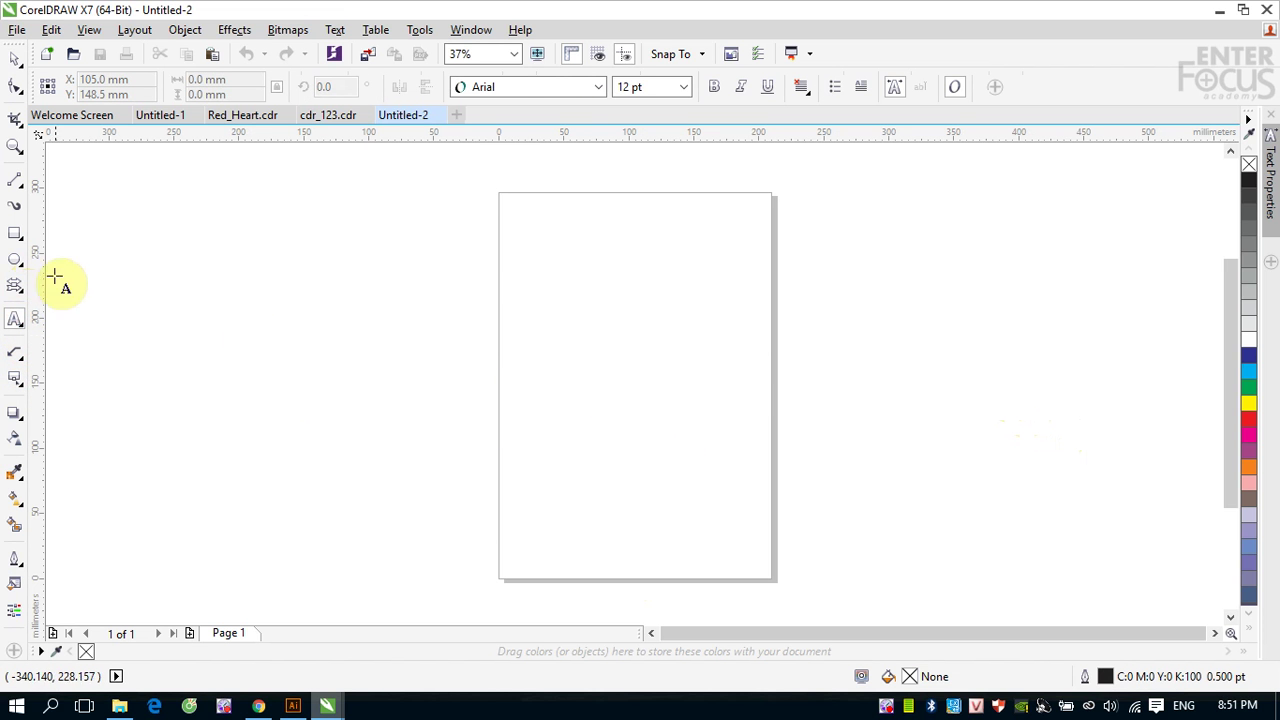
double_click(14, 234)
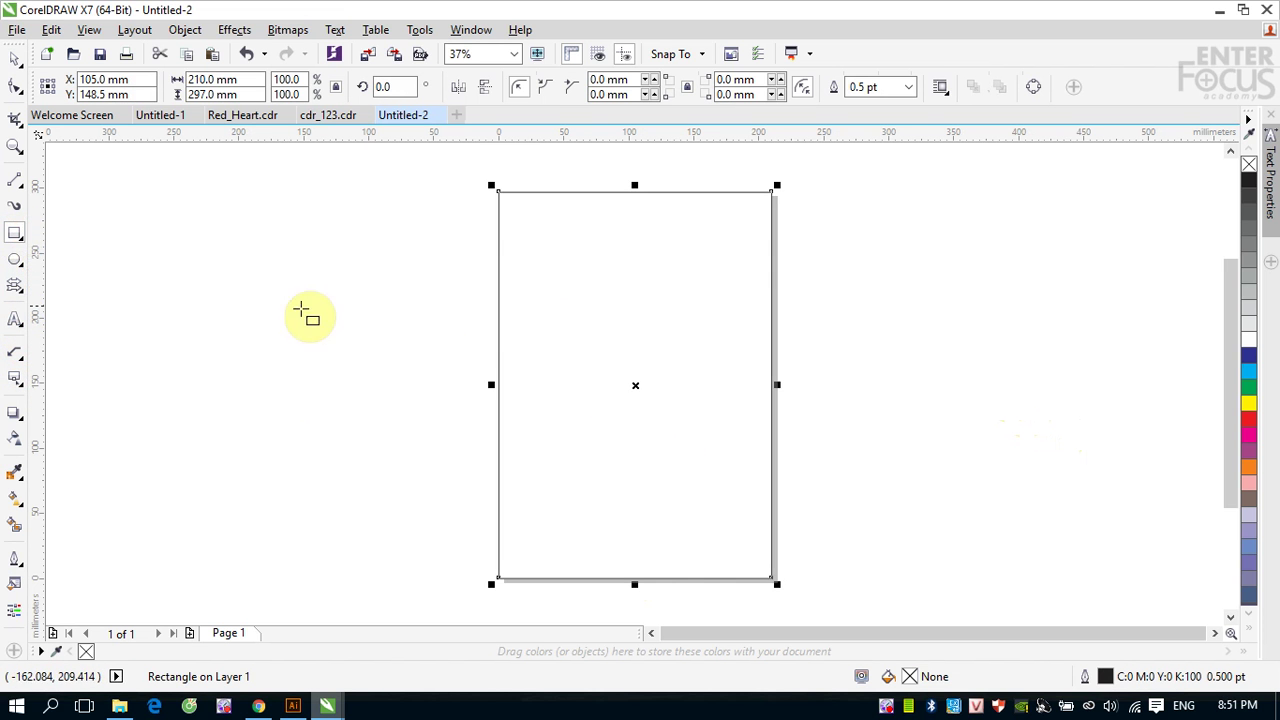
left_click(15, 58)
Add the artistic text "Bìa 1" near the middle of page 1.
left_click(15, 320)
left_click(583, 390)
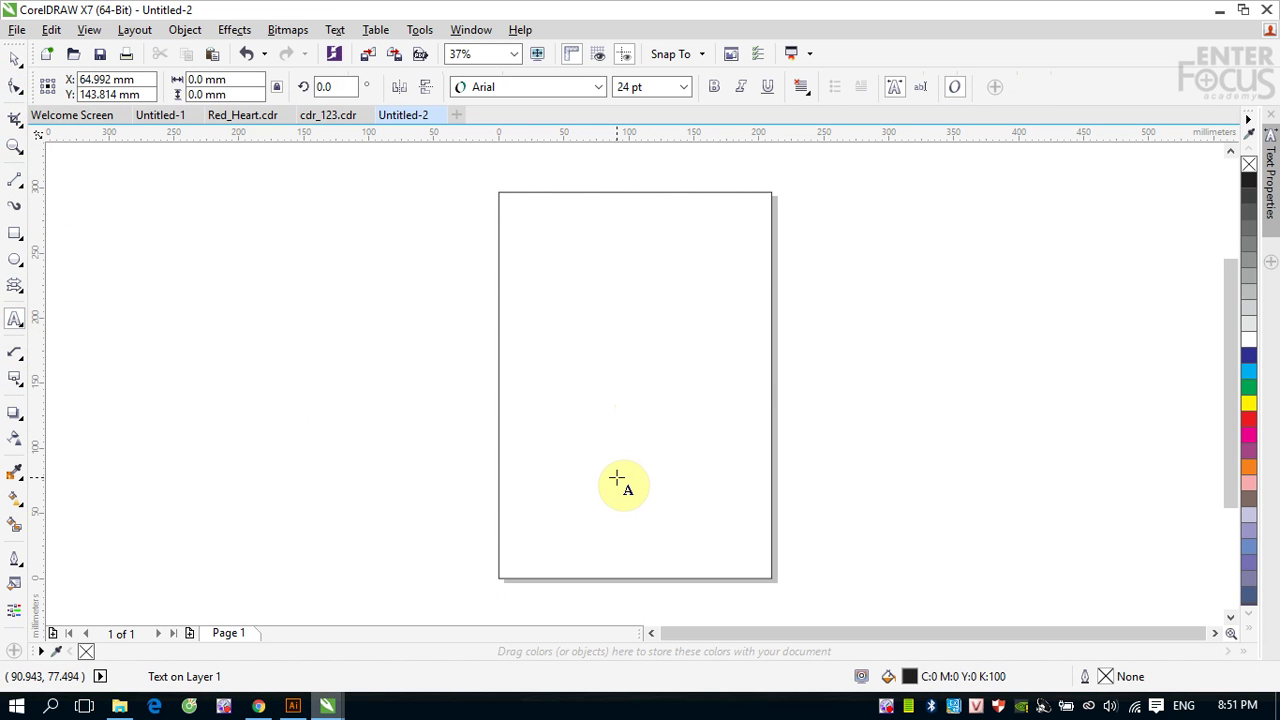
type("E")
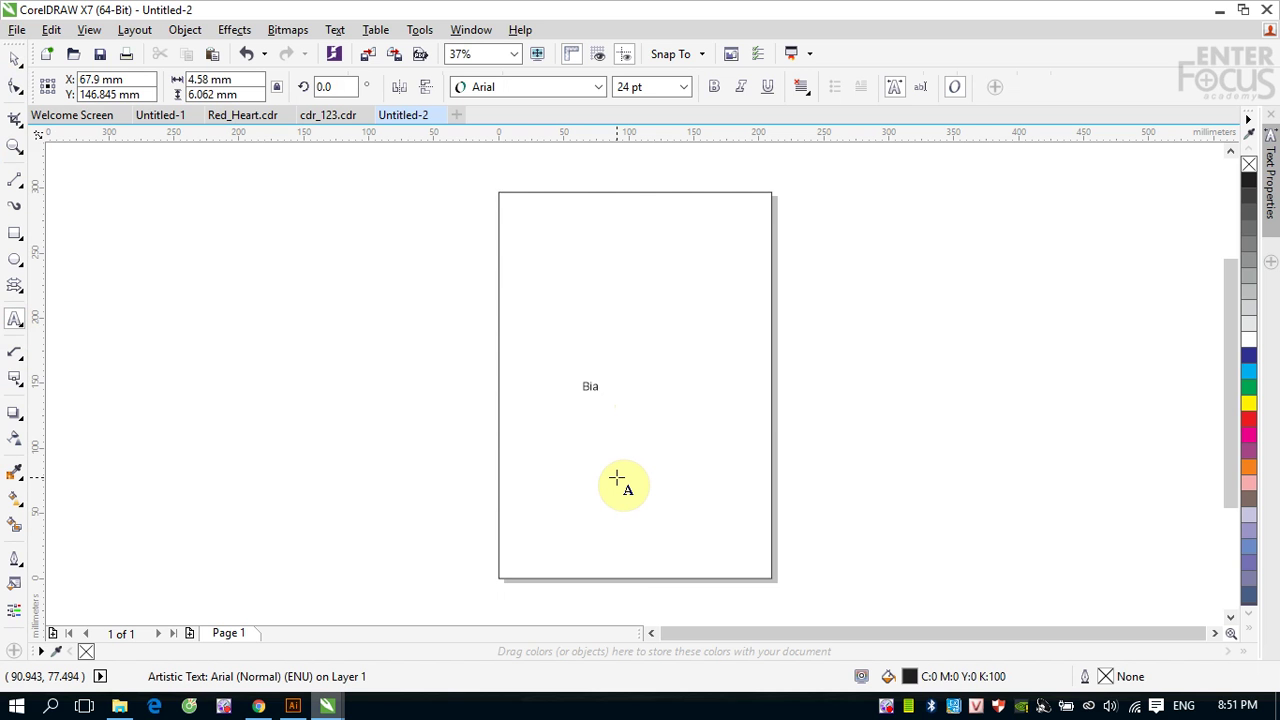
type("ia 1")
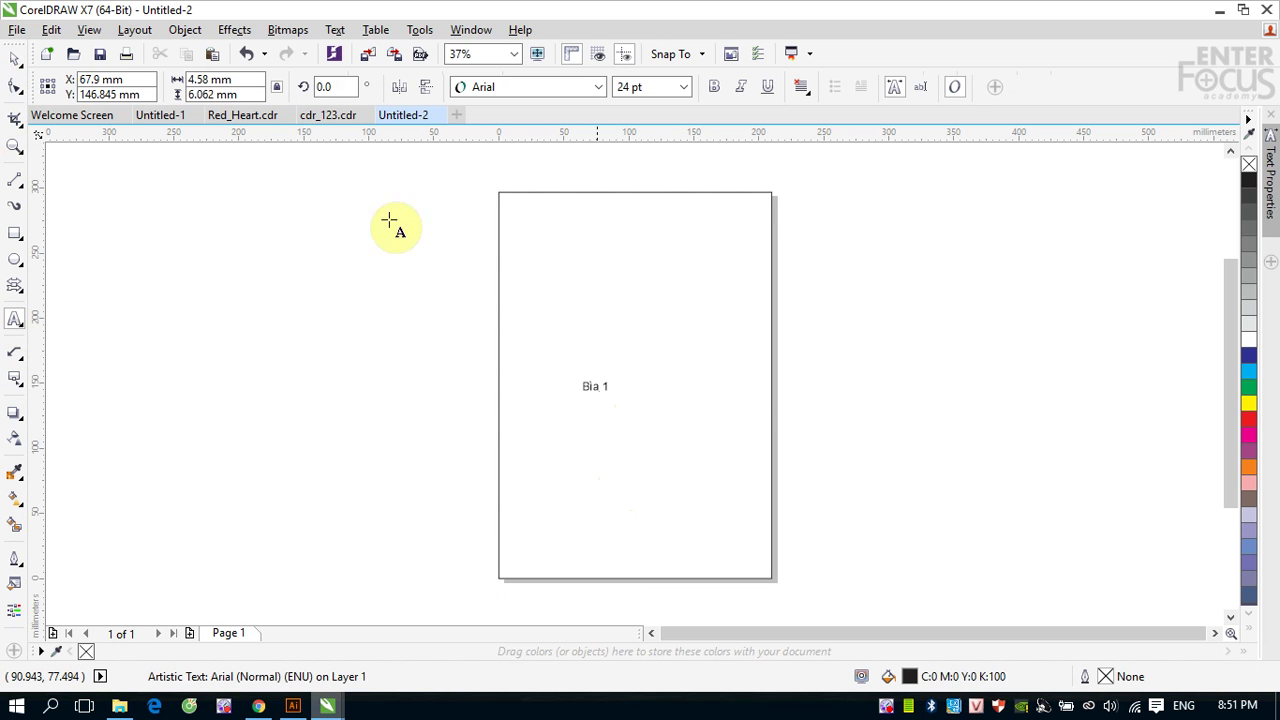
left_click(15, 58)
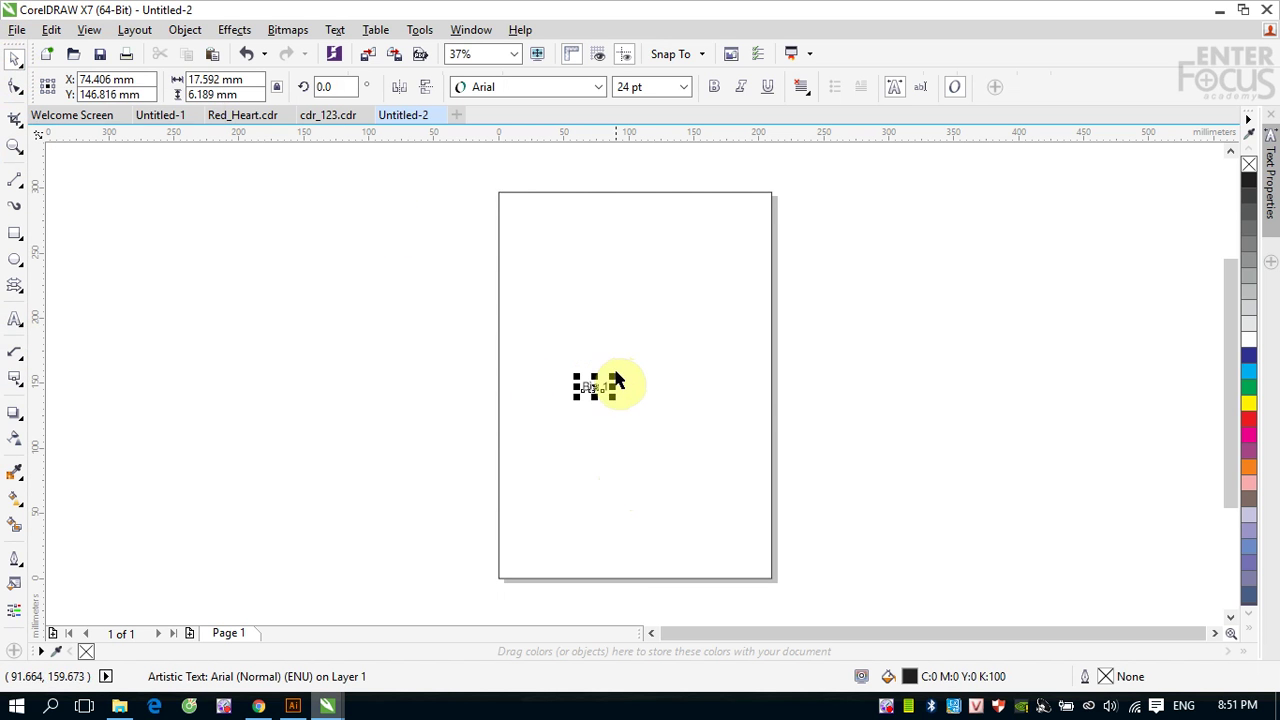
Enlarge the "Bìa 1" text to about 165 pt and move it to roughly the centre of the page.
left_click_drag(614, 376, 677, 303)
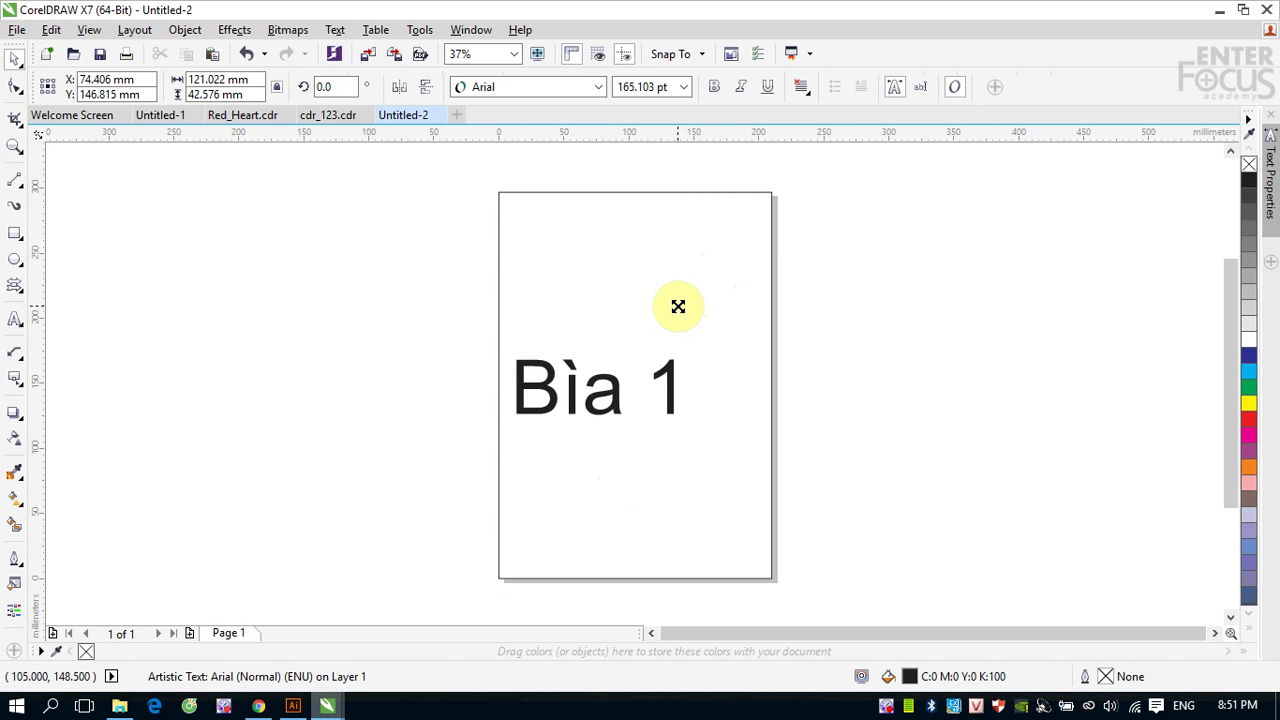
left_click_drag(595, 388, 643, 380)
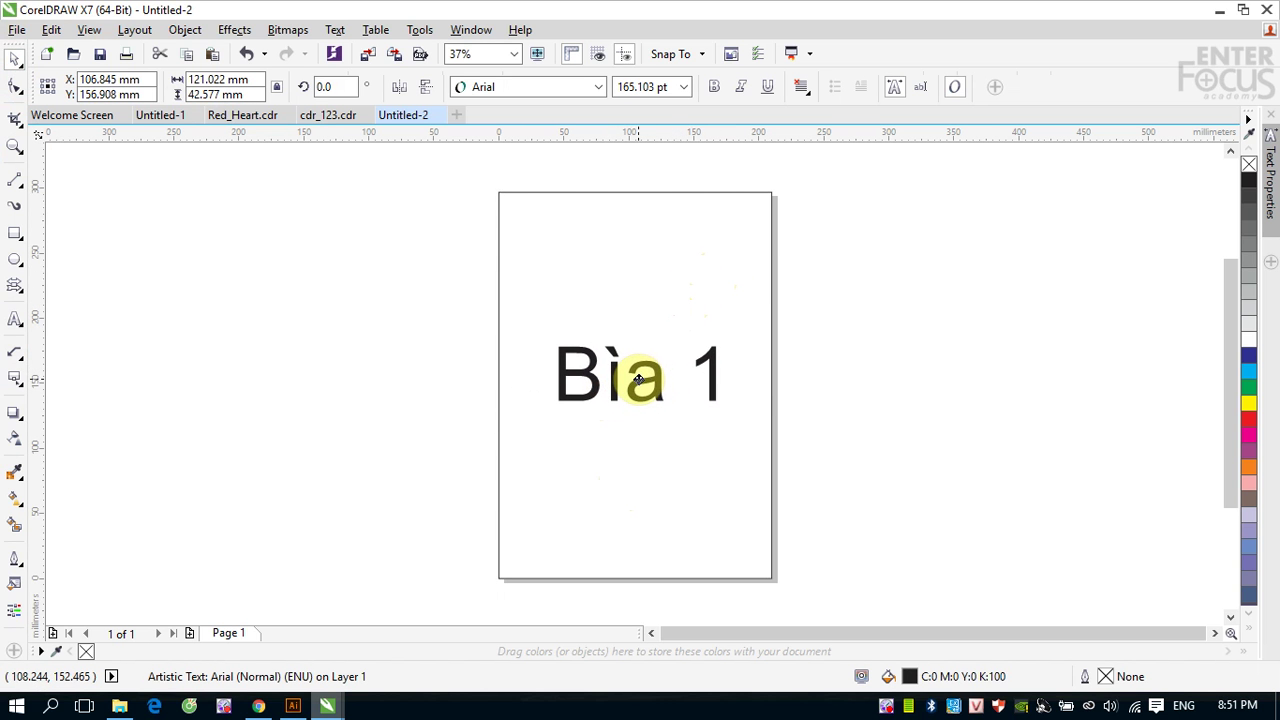
left_click(961, 381)
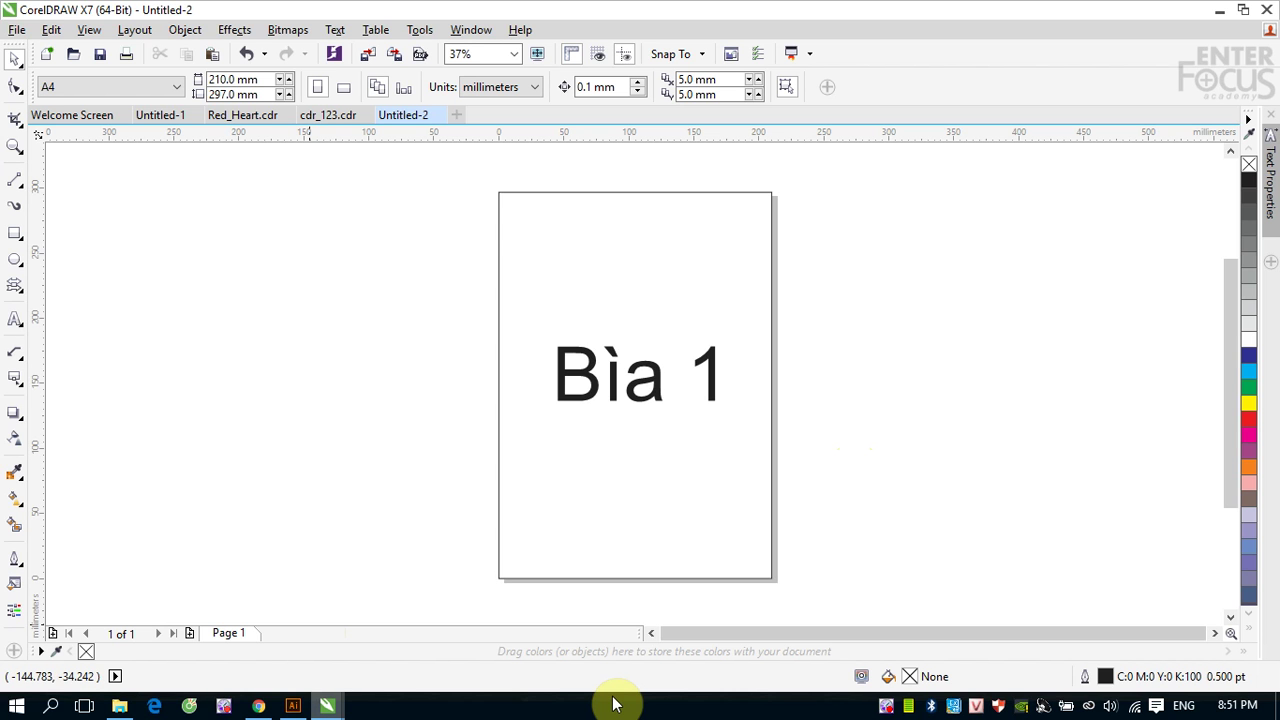
Insert 10 portrait A4 pages after page 1.
key("alt+l")
key("i")
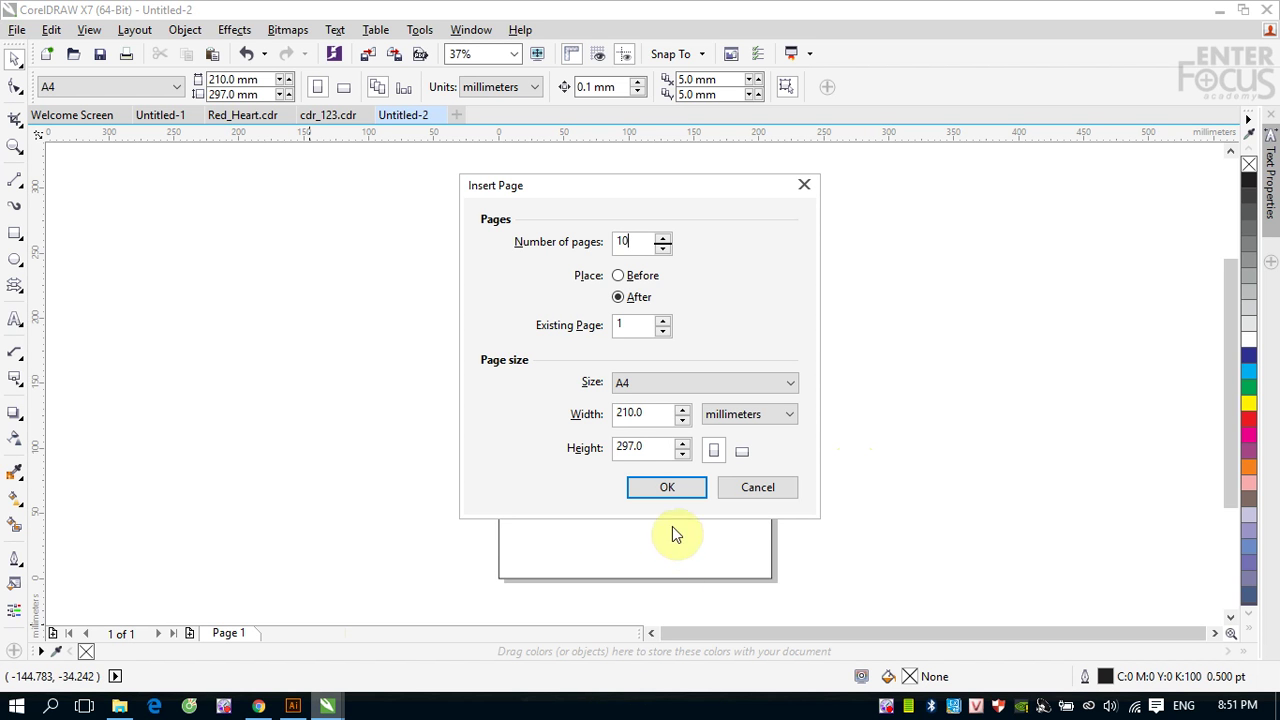
left_click(677, 487)
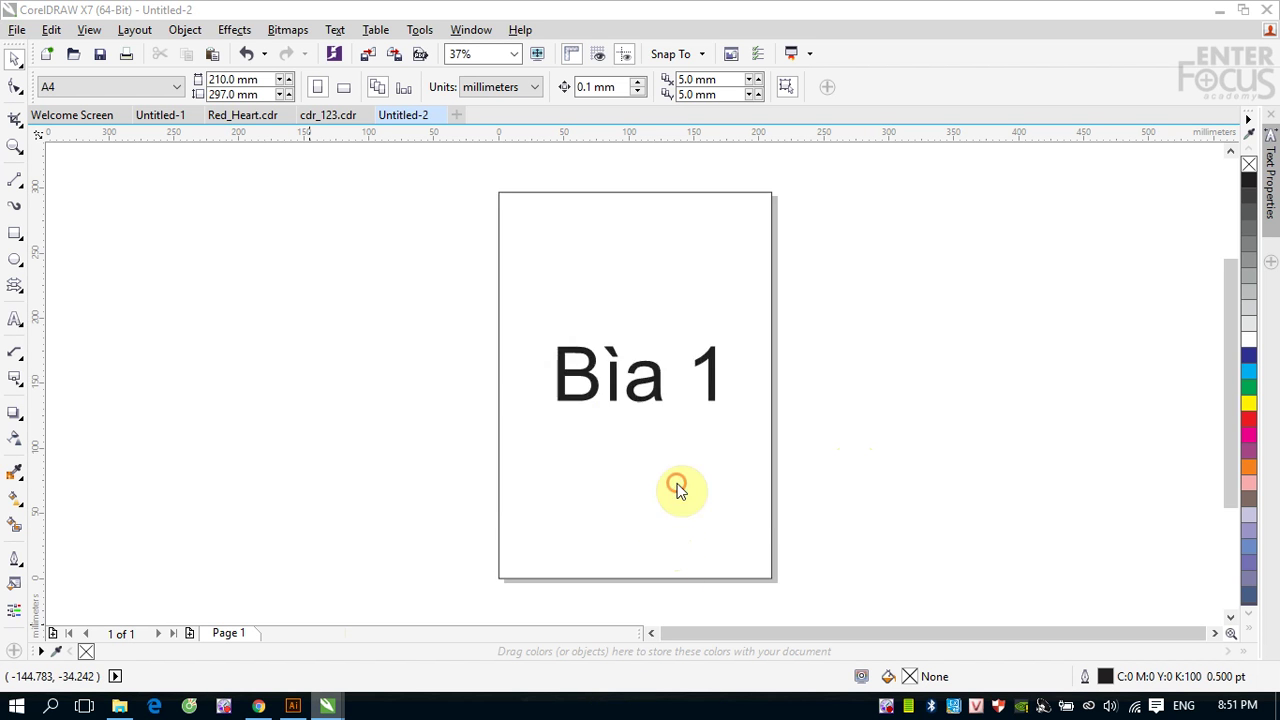
Copy the "Bìa 1" text from page 1 onto page 2 and replace its wording with "2".
left_click(229, 634)
left_click(617, 400)
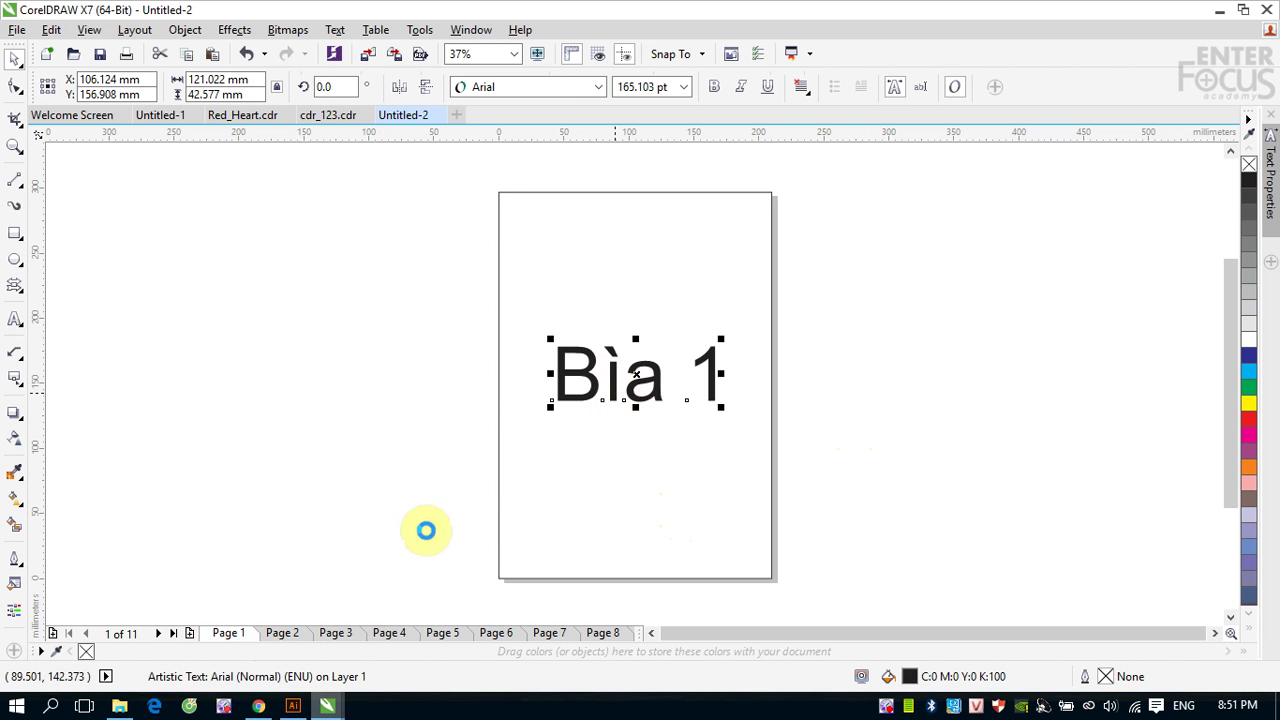
left_click(293, 633)
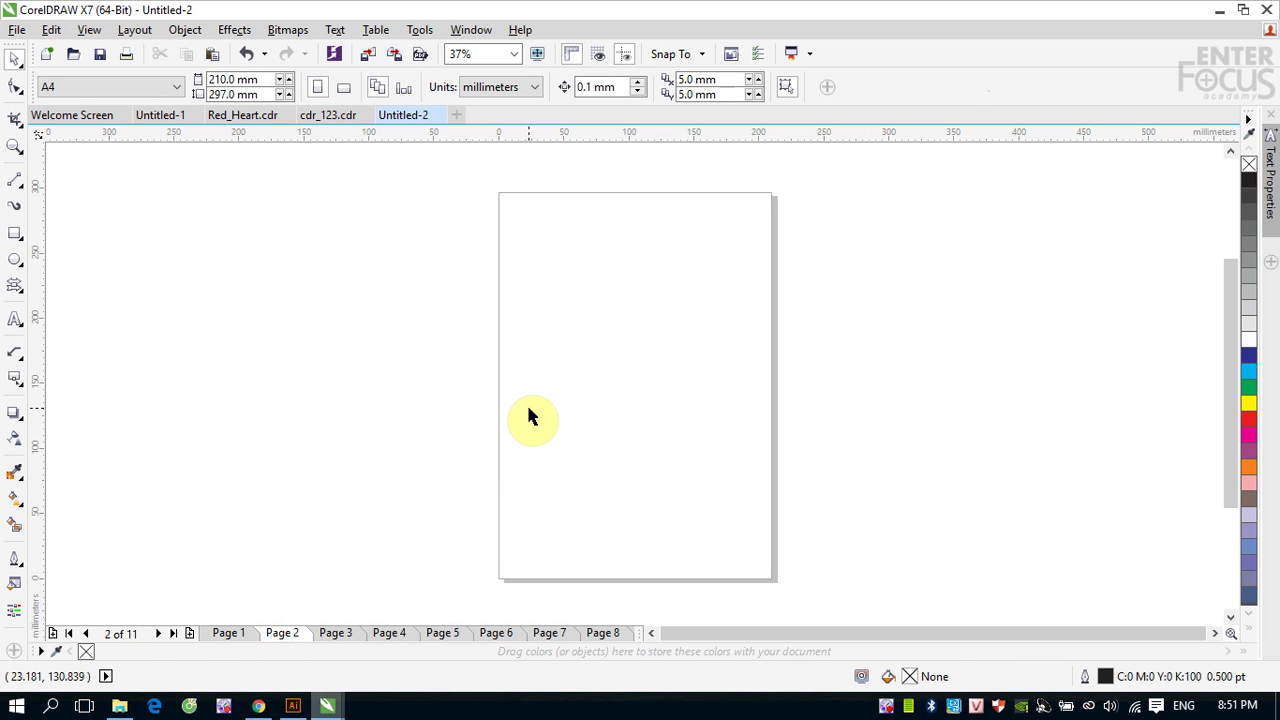
key("ctrl+v")
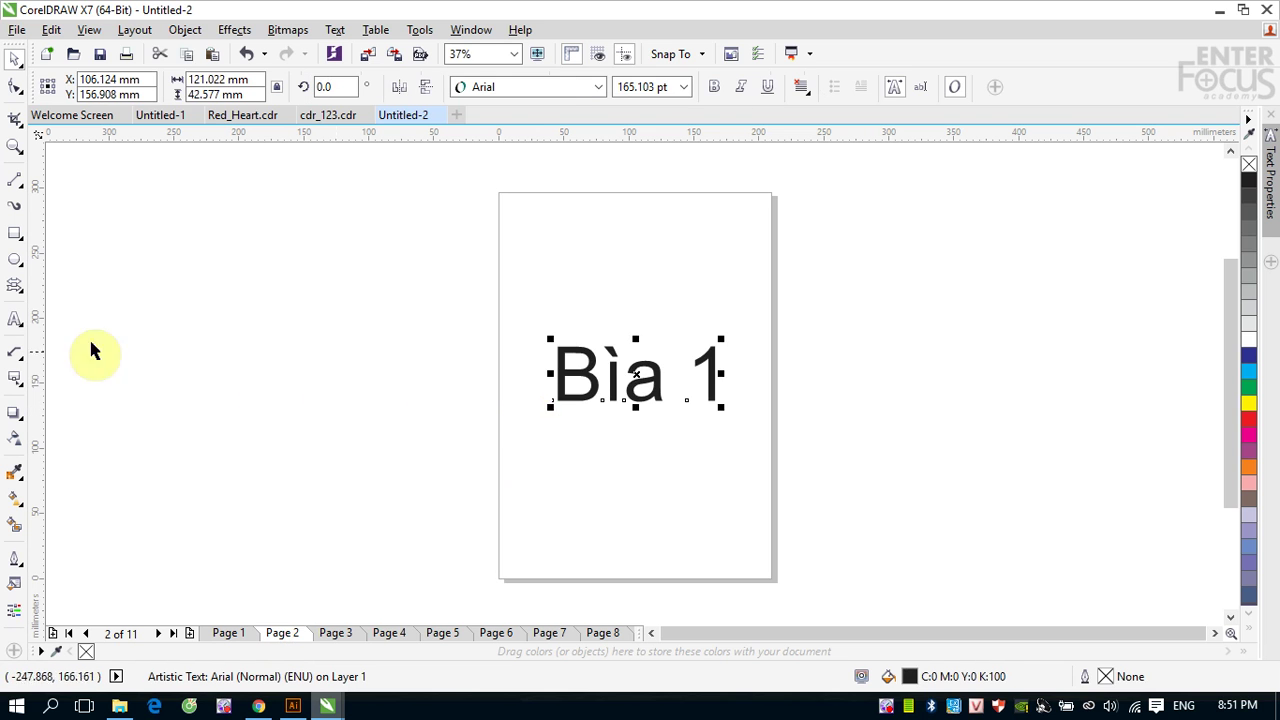
left_click(14, 320)
left_click_drag(551, 380, 728, 373)
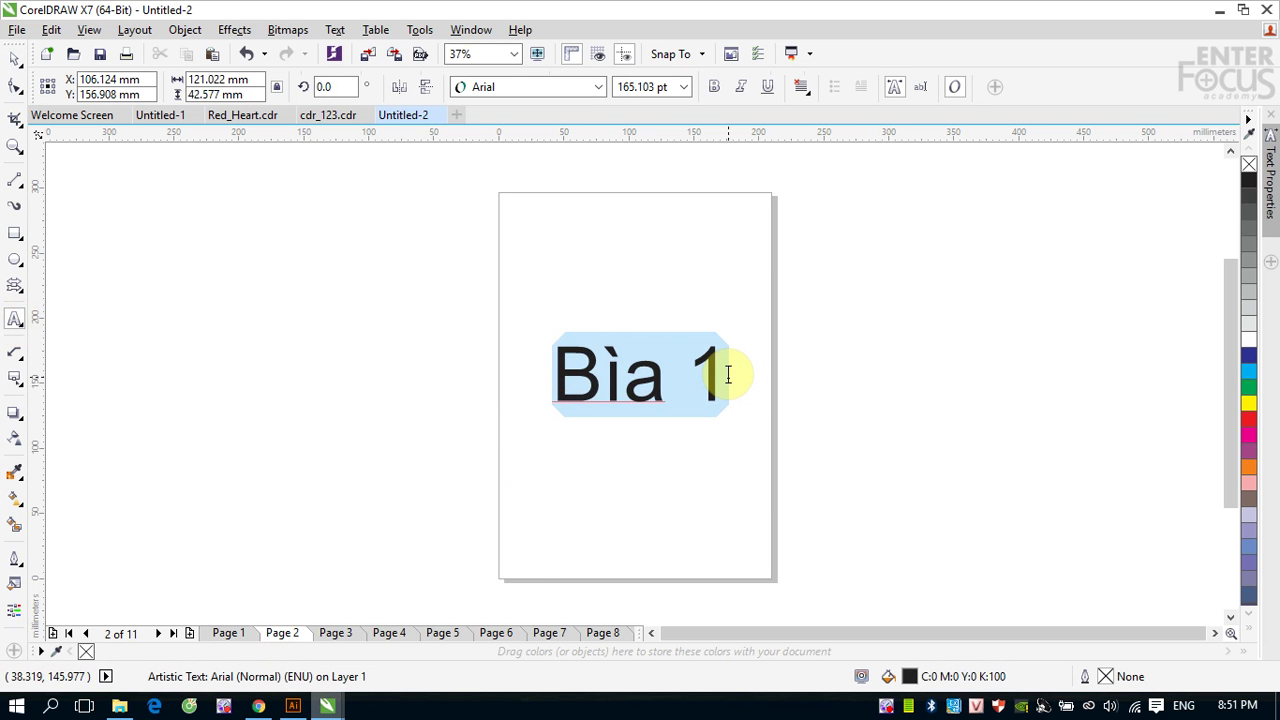
type("2")
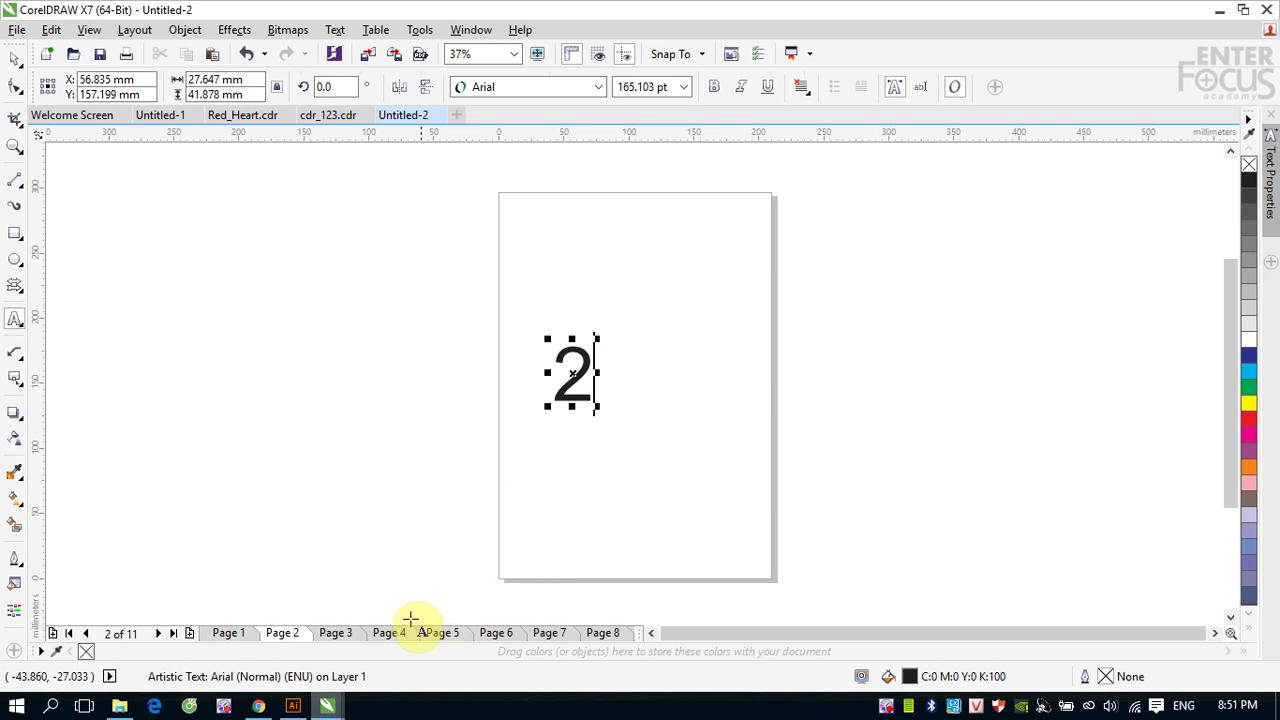
Copy the number from page 2 onto page 3 and change it to "3".
left_click_drag(553, 380, 592, 380)
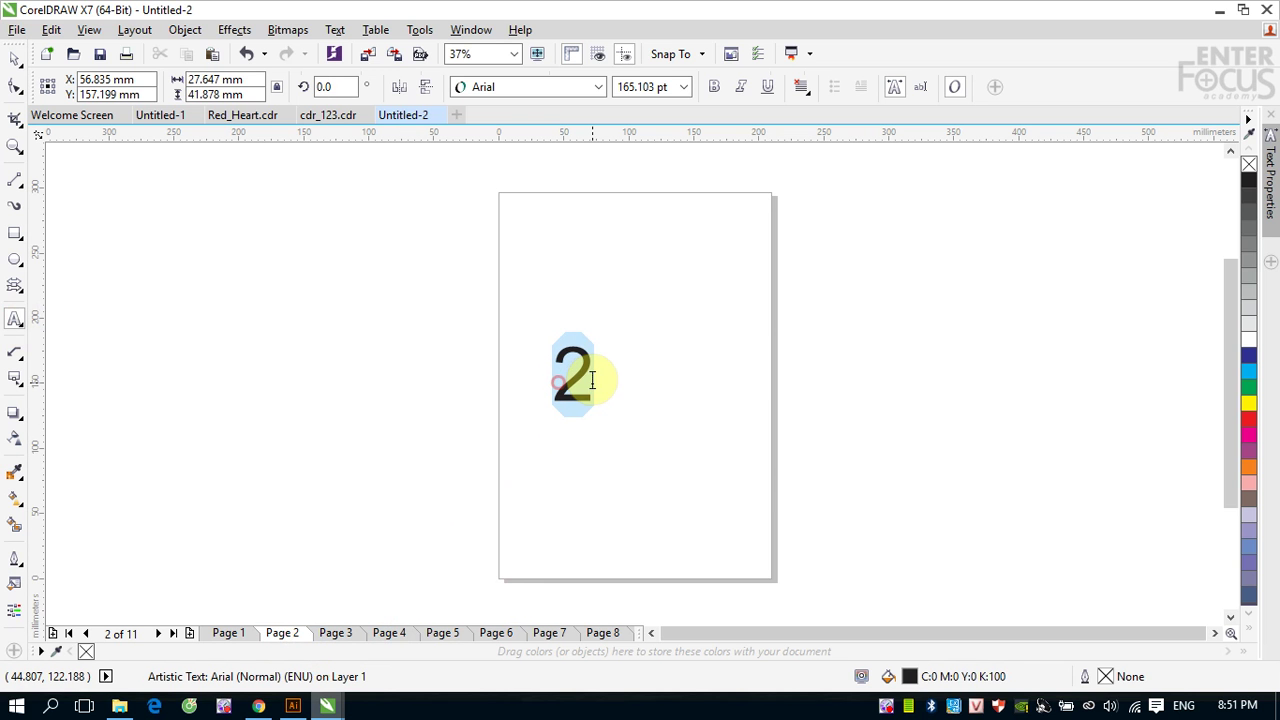
left_click(15, 58)
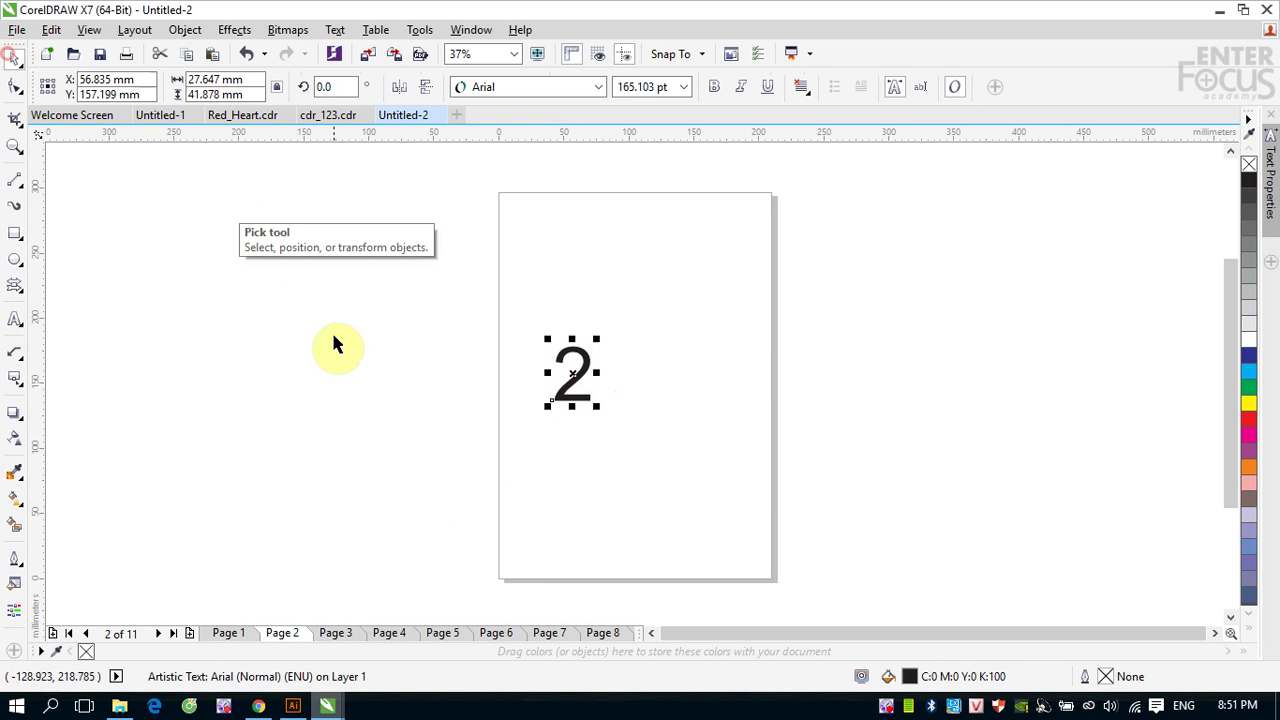
left_click(333, 633)
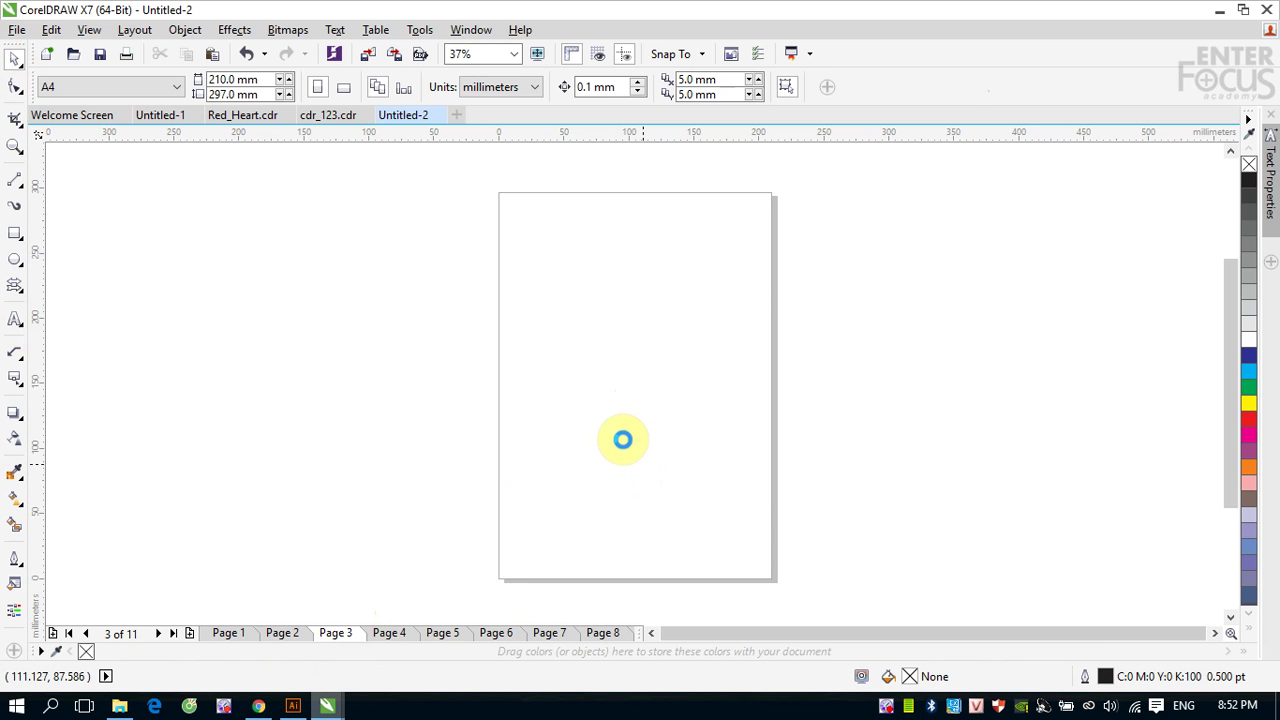
key("ctrl+v")
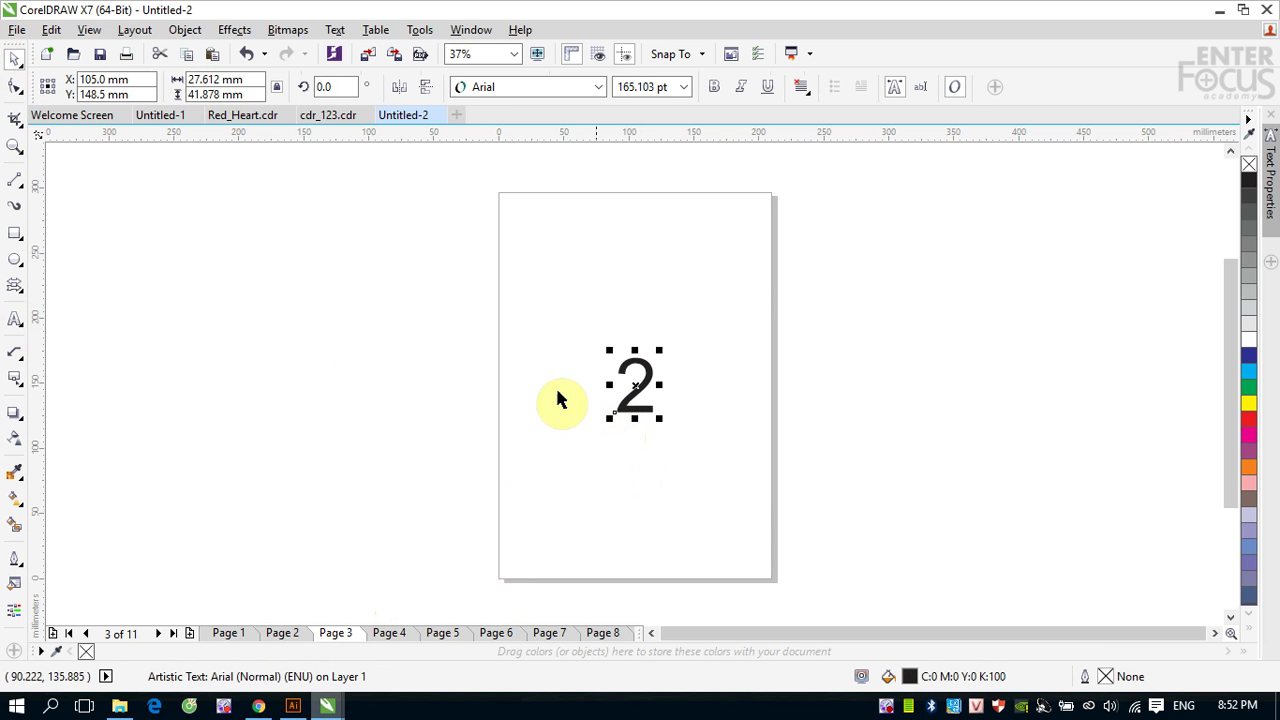
left_click(15, 318)
left_click_drag(594, 414, 640, 386)
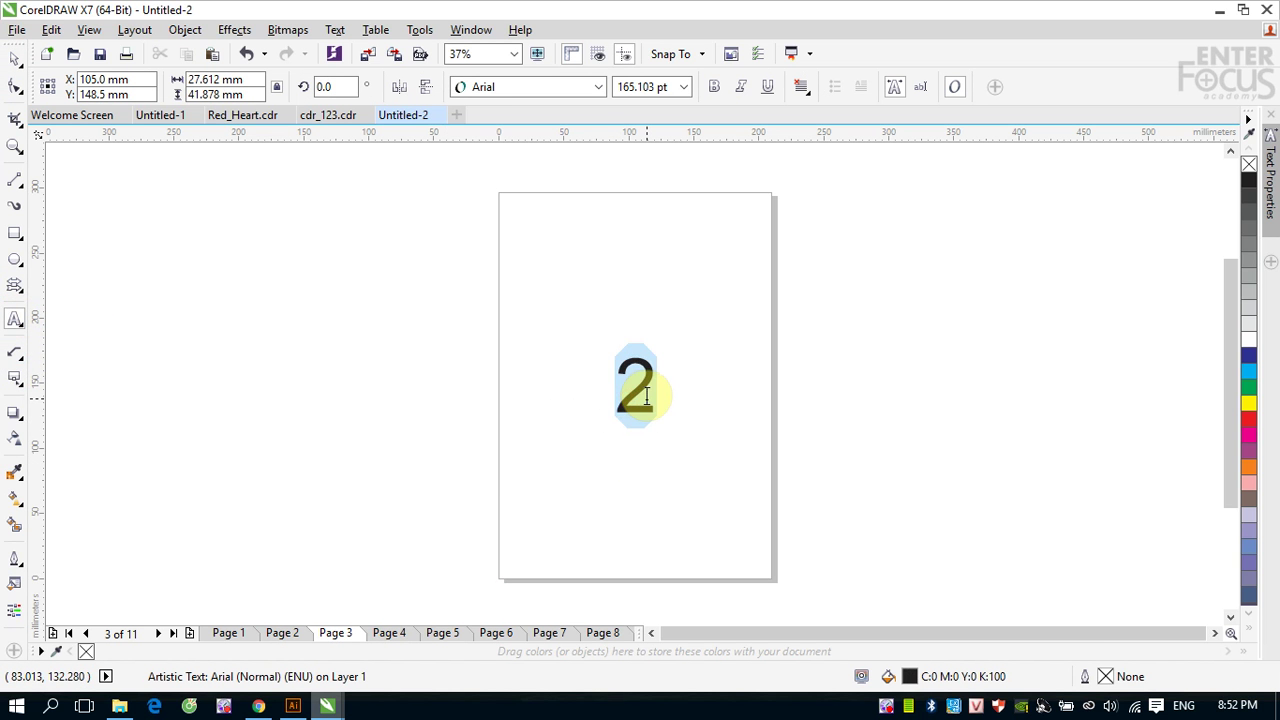
type("3")
left_click(15, 58)
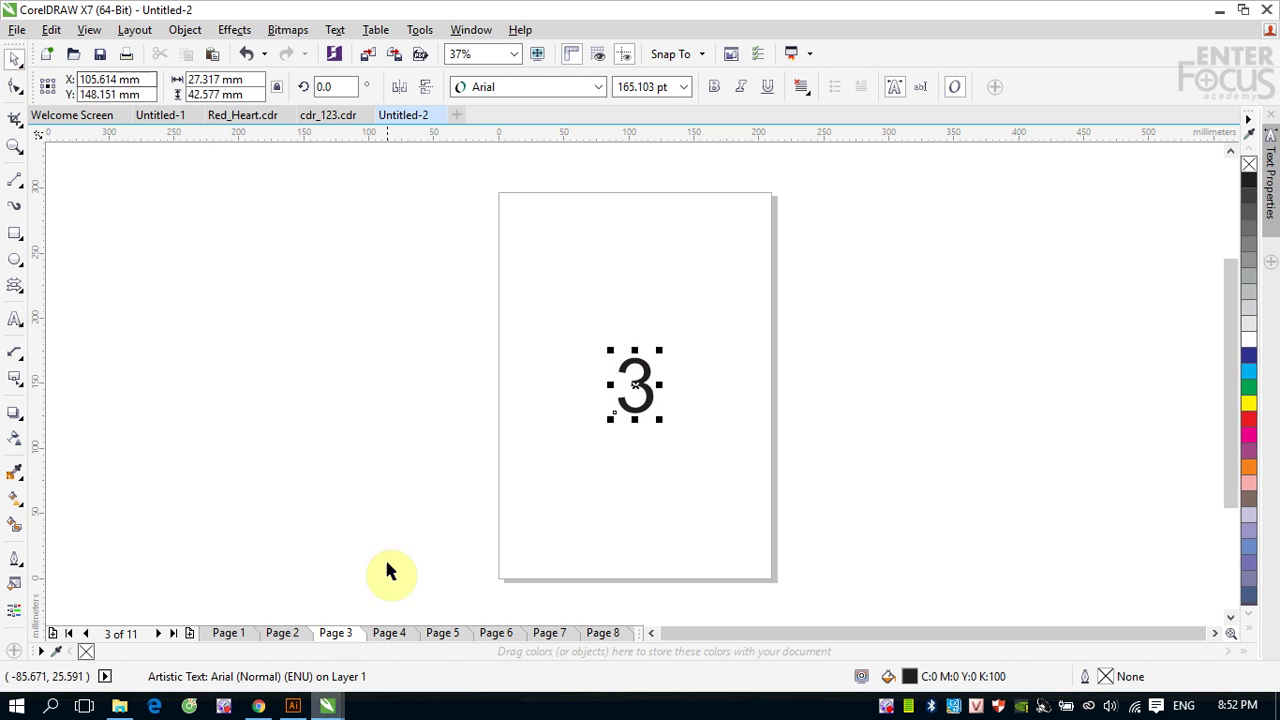
Paste the copied number onto page 4 and change it to "4".
left_click(389, 632)
key("ctrl+v")
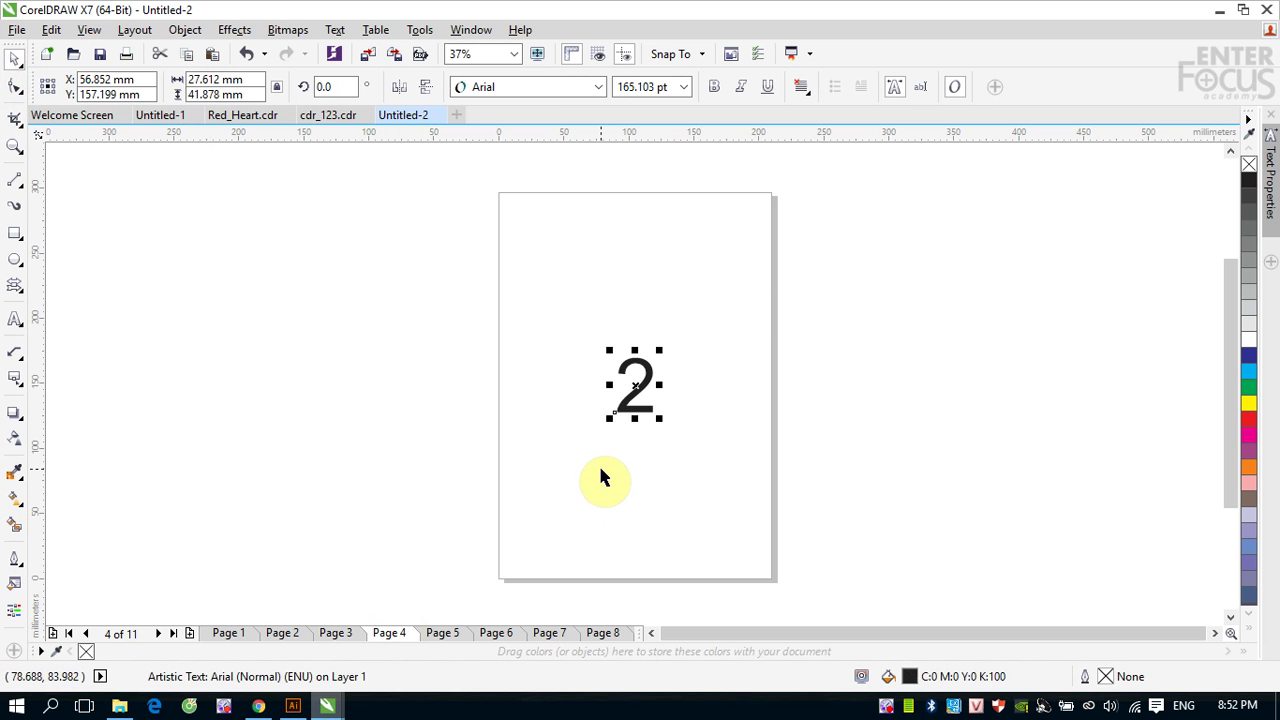
left_click(22, 320)
left_click(634, 386)
left_click_drag(620, 390, 646, 393)
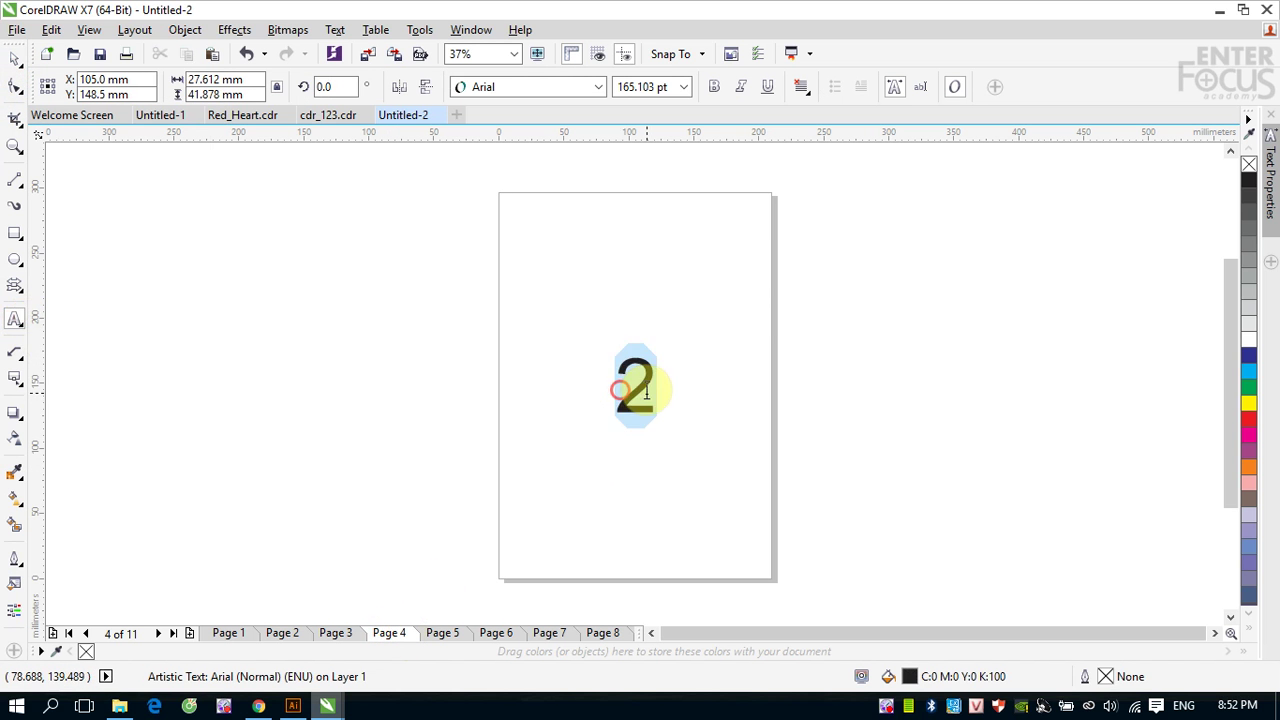
type("4")
left_click(15, 64)
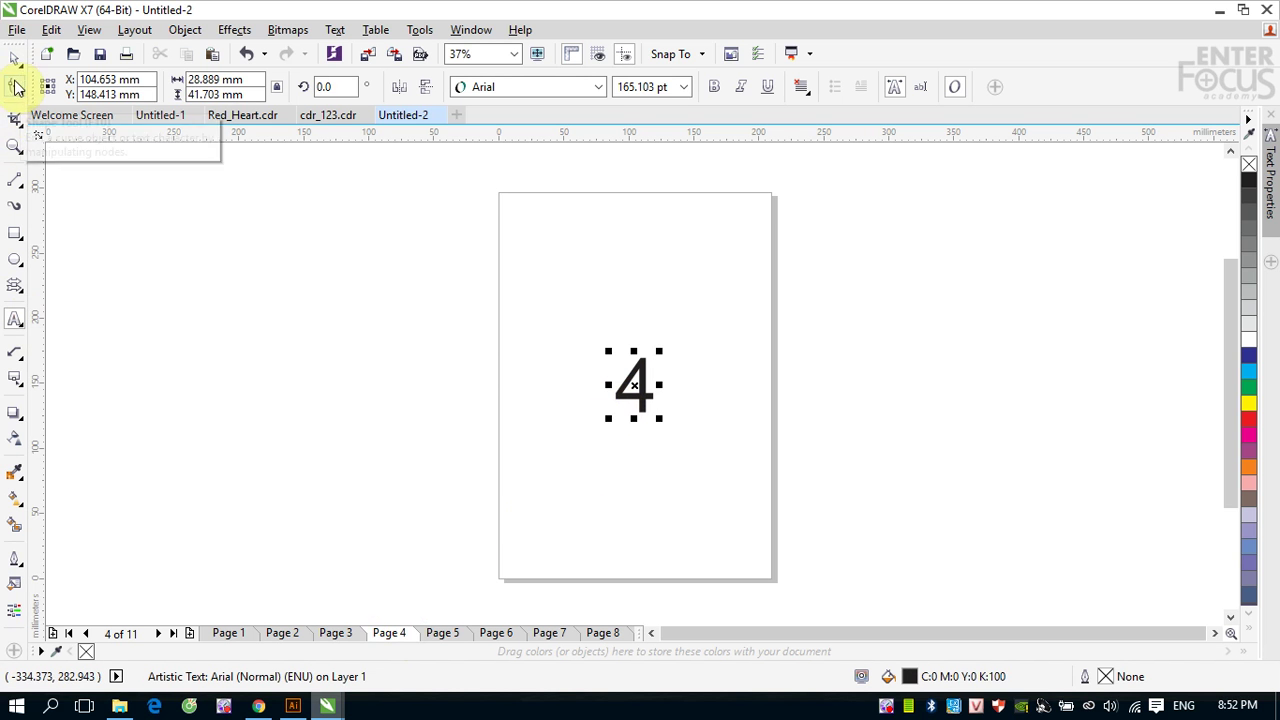
Paste the copied number onto page 5 and change it to "5".
left_click(442, 633)
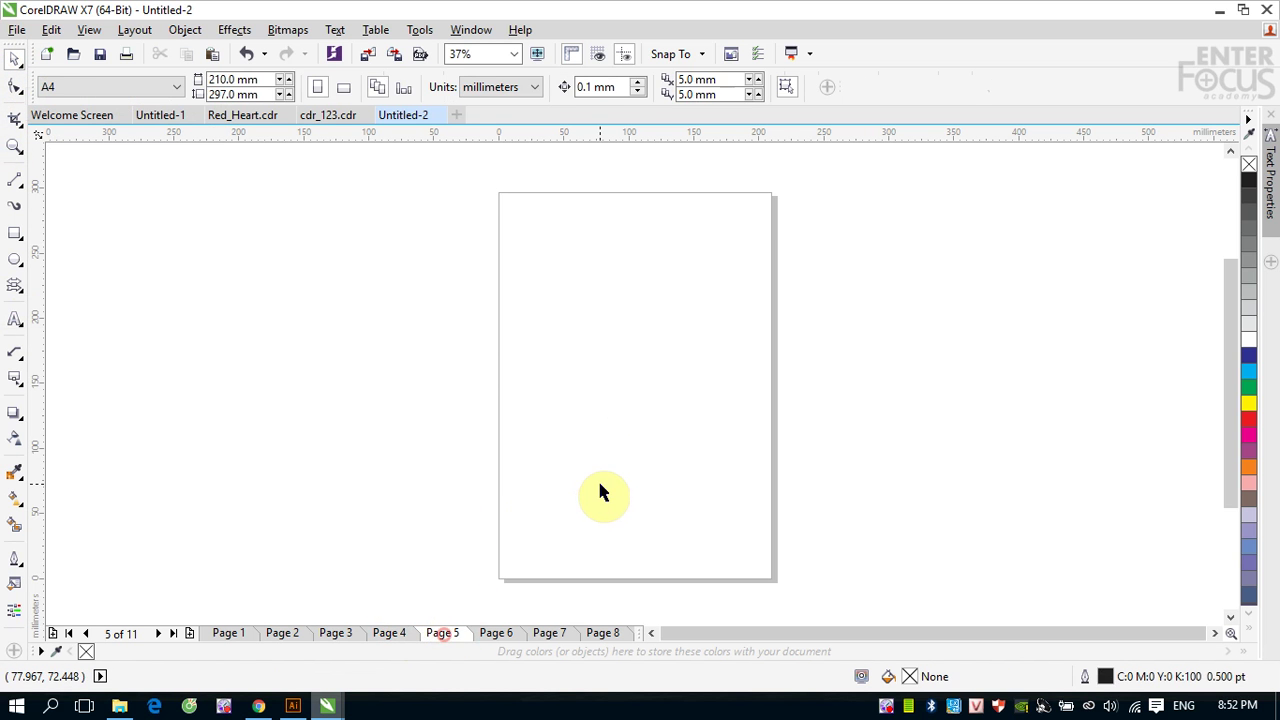
key("ctrl+v")
left_click(15, 320)
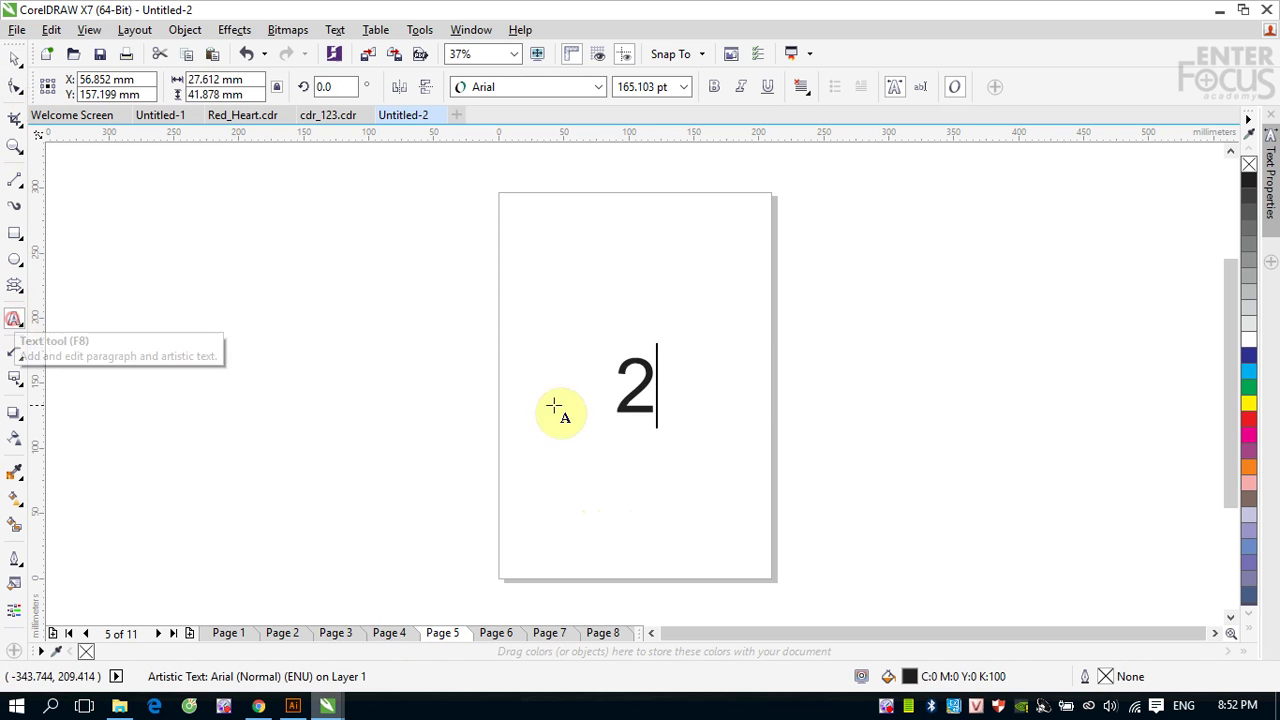
double_click(612, 393)
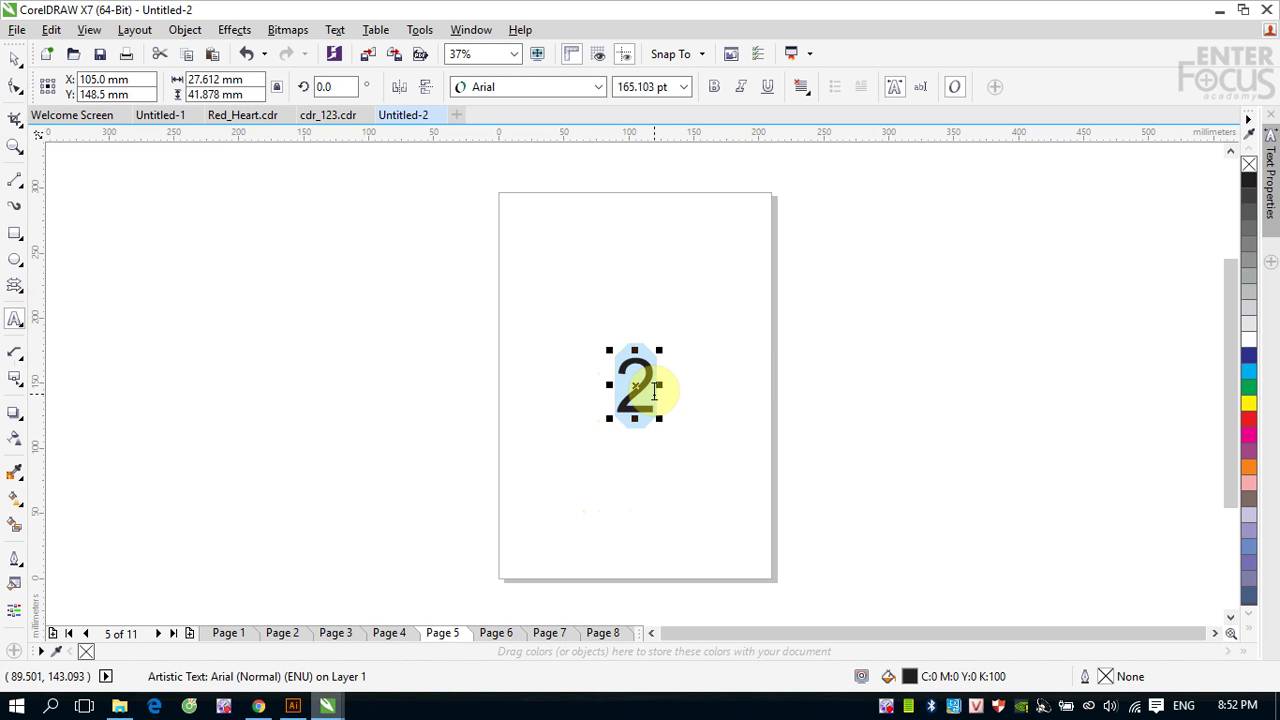
type("5")
left_click(15, 58)
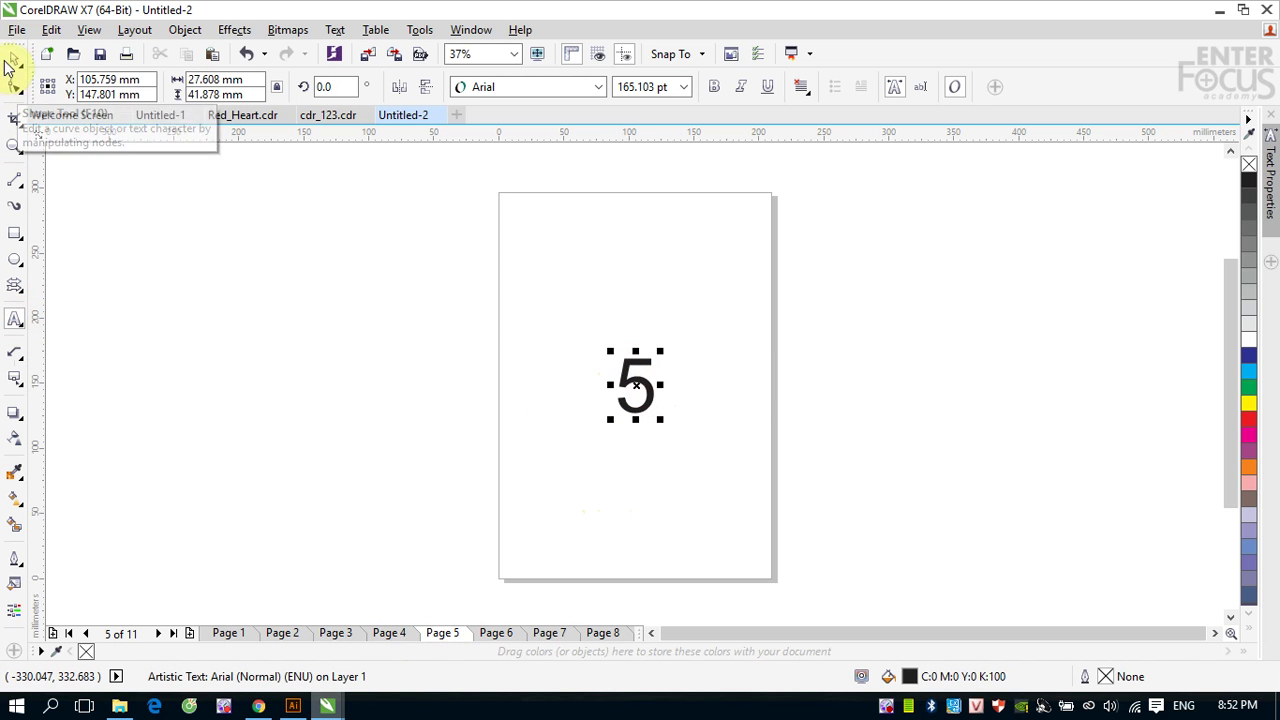
Paste the copied number onto page 6 and change it to "6".
left_click(497, 633)
key("ctrl+v")
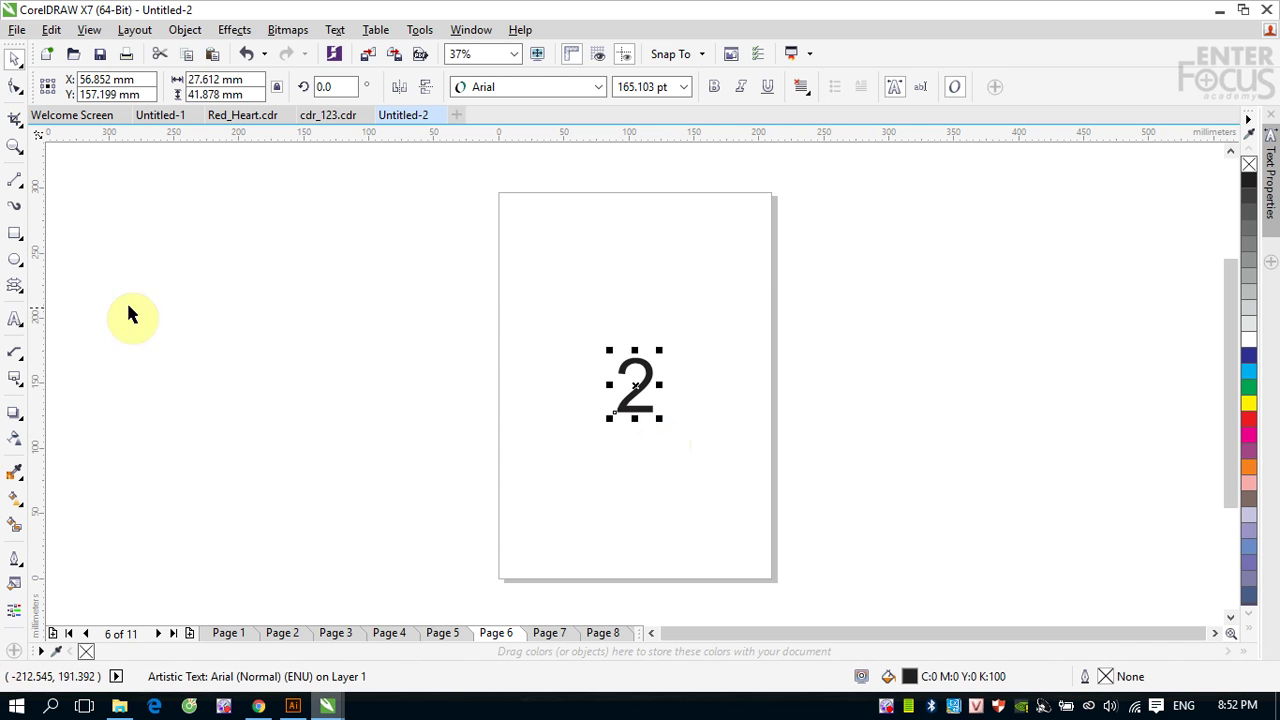
left_click(24, 319)
left_click_drag(615, 388, 661, 391)
type("6")
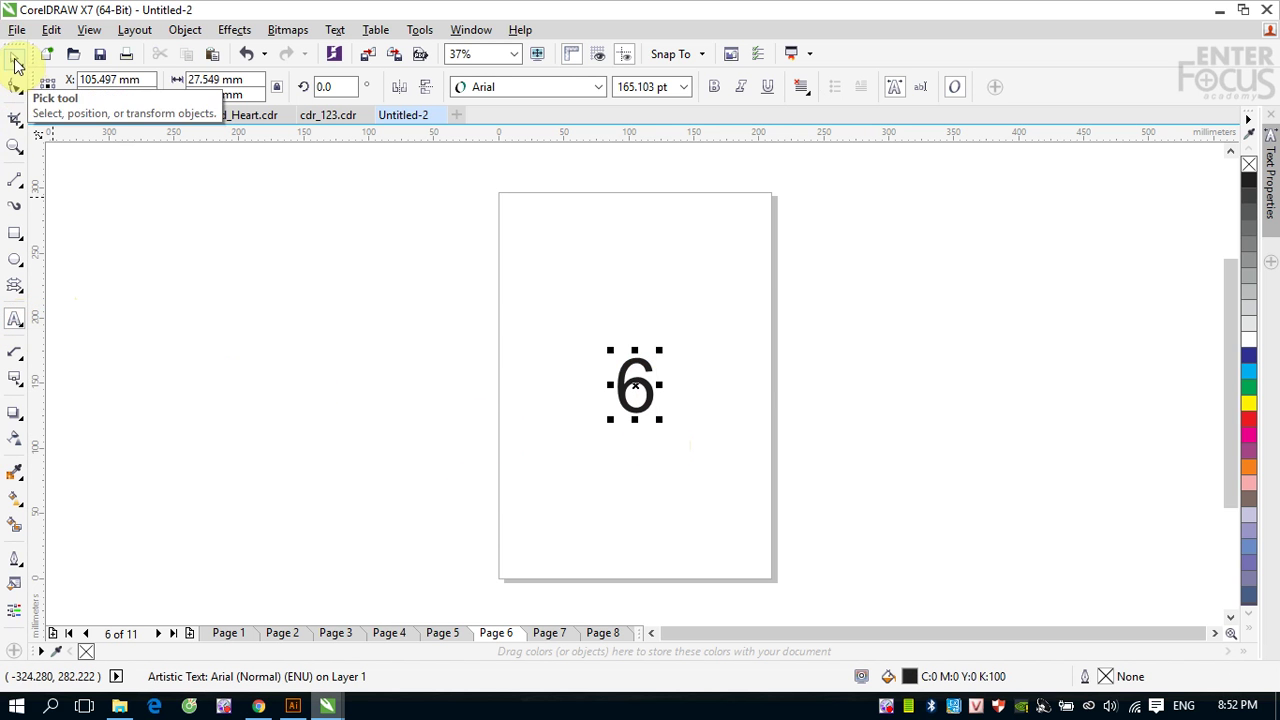
left_click(15, 58)
Delete two surplus blank pages from the end of the document.
left_click(554, 635)
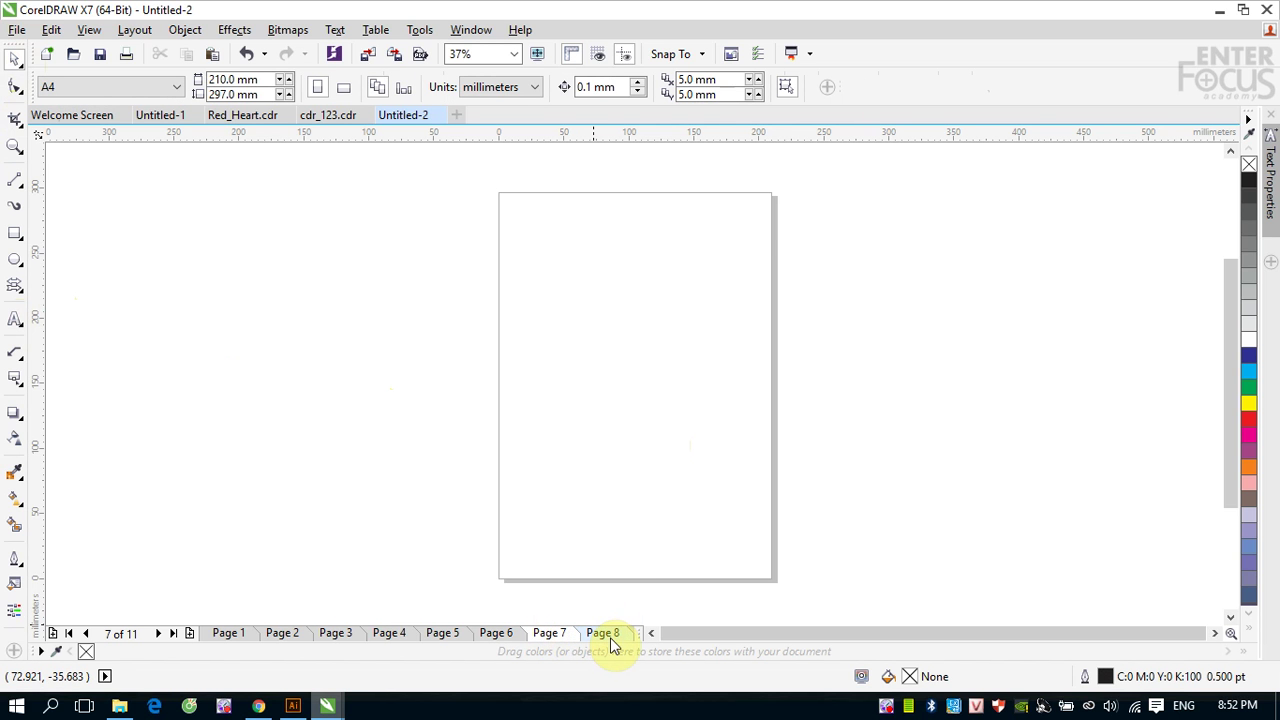
right_click(610, 635)
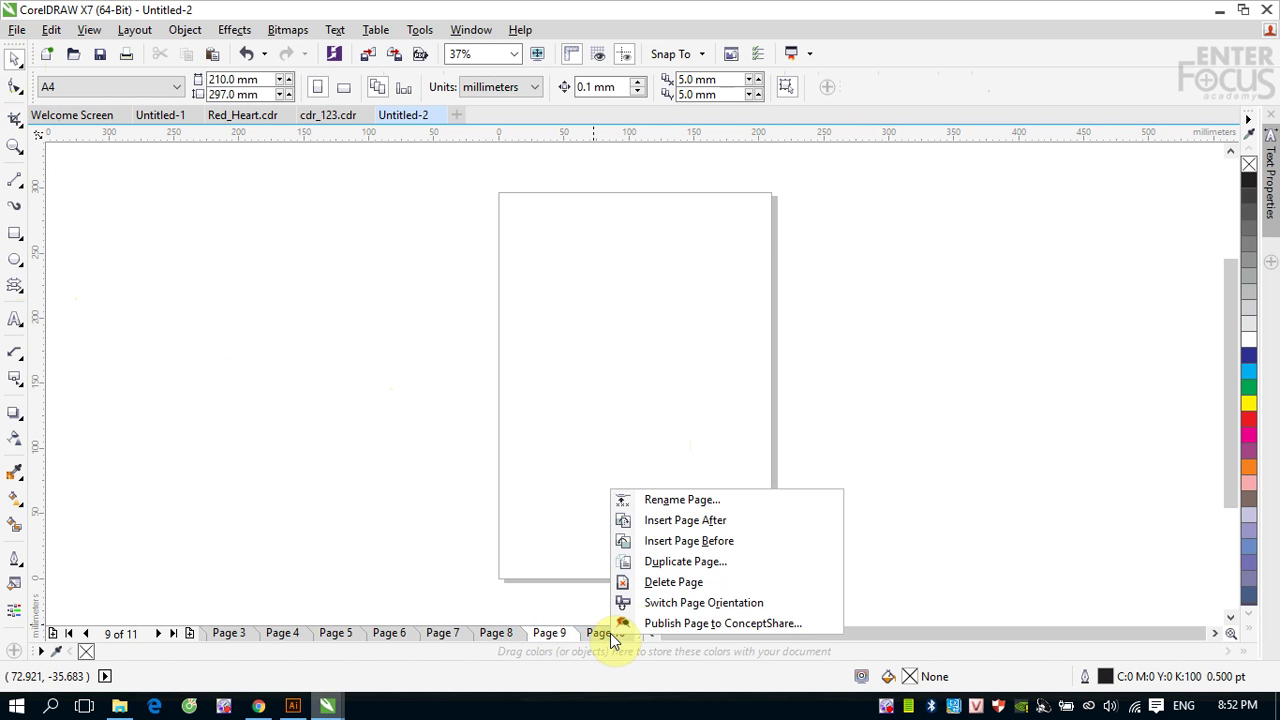
left_click(662, 580)
right_click(609, 637)
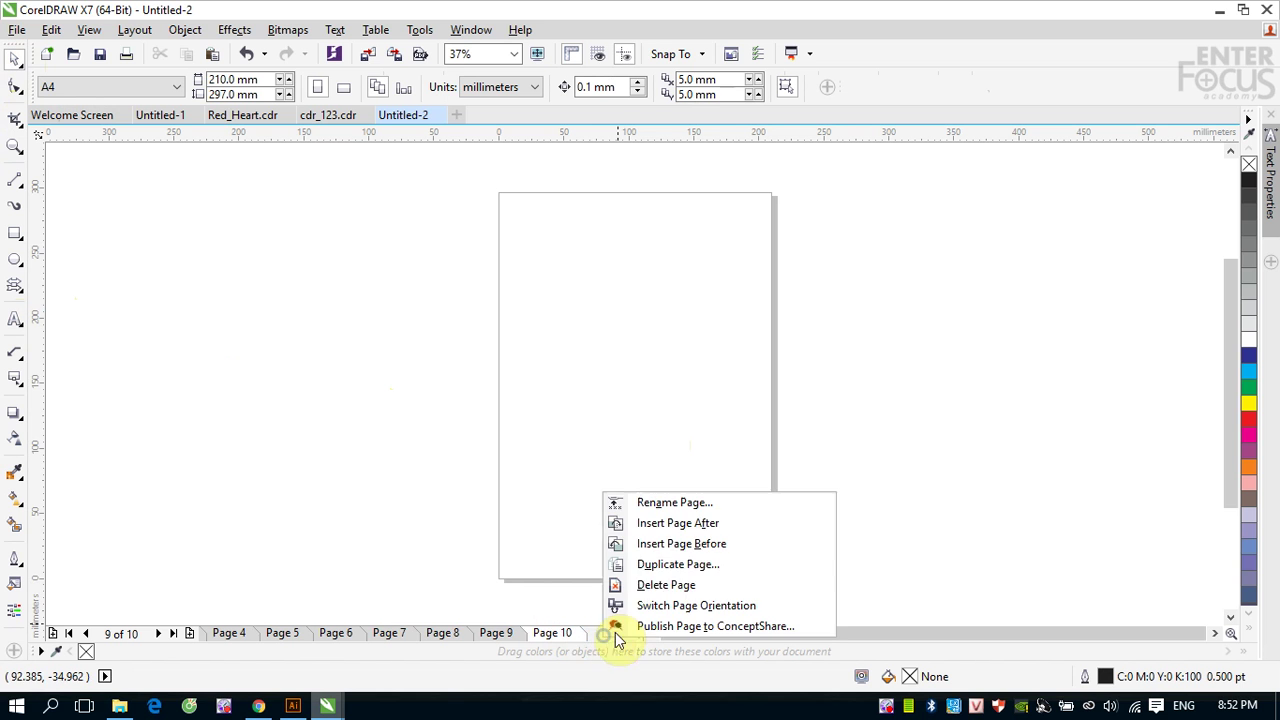
left_click(657, 588)
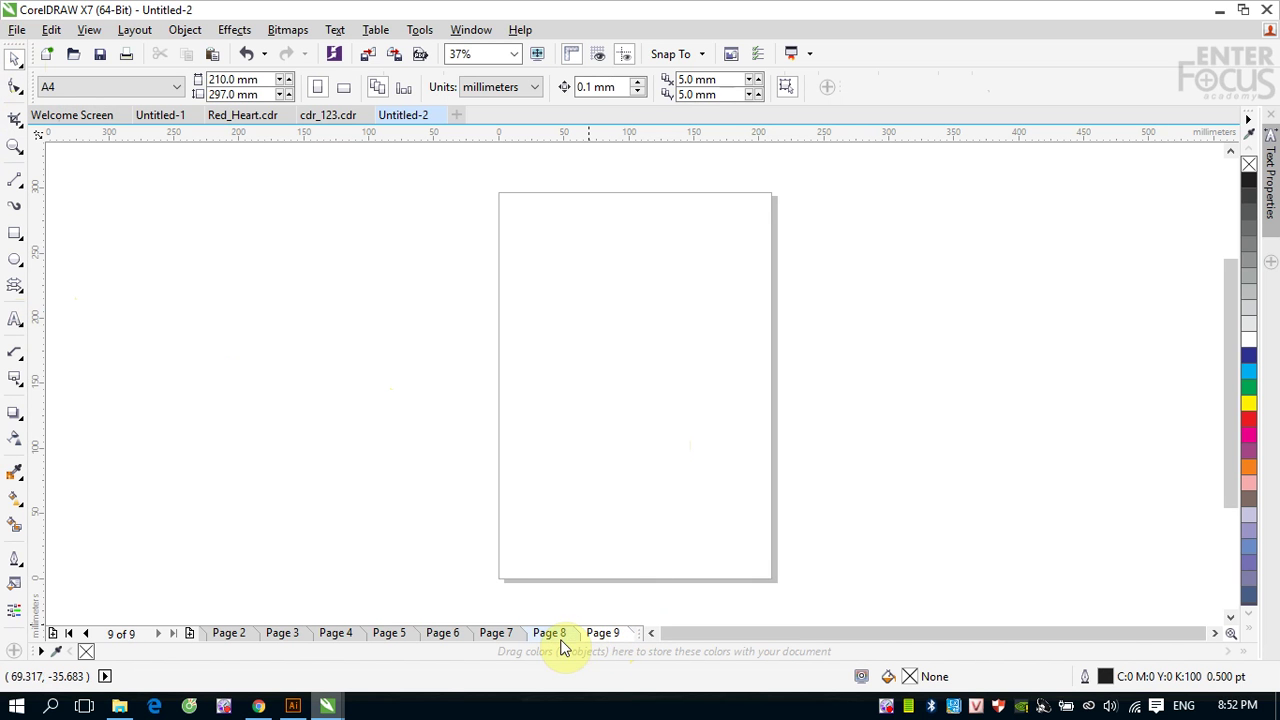
Delete blank pages 9, 8 and 7 from the end of the document, leaving page 6 as the last page.
right_click(605, 637)
left_click(660, 581)
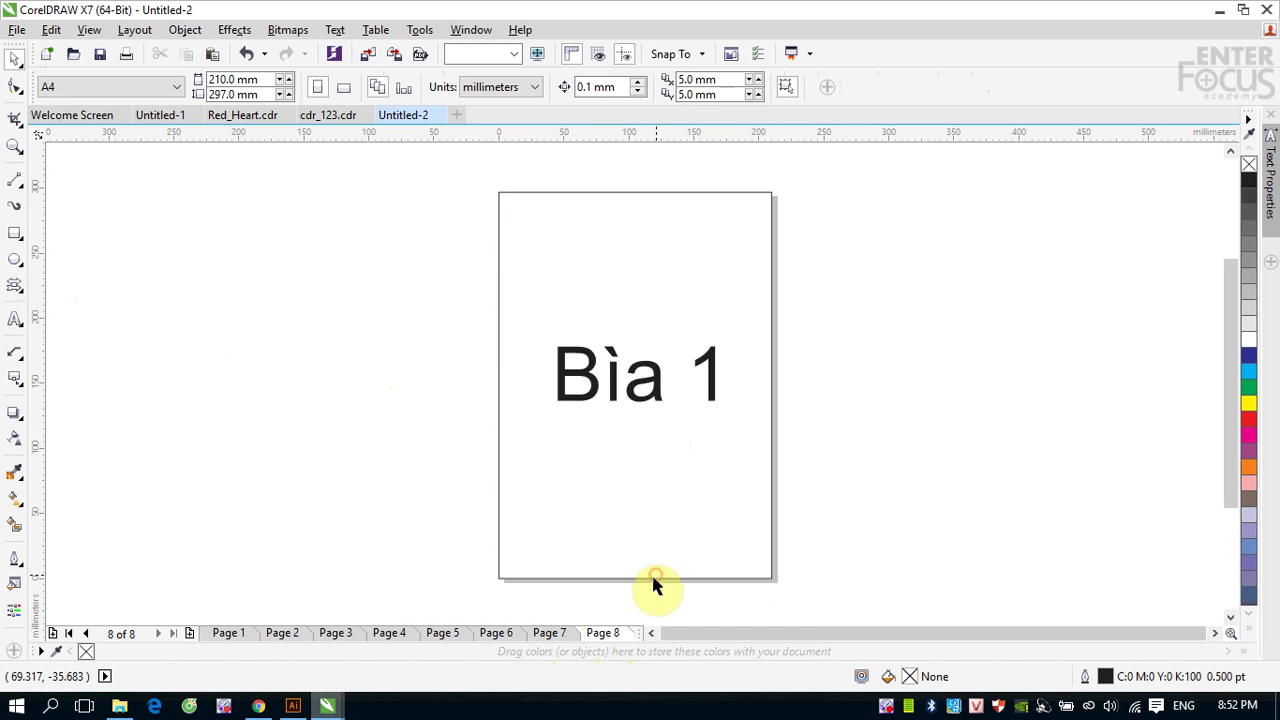
right_click(601, 637)
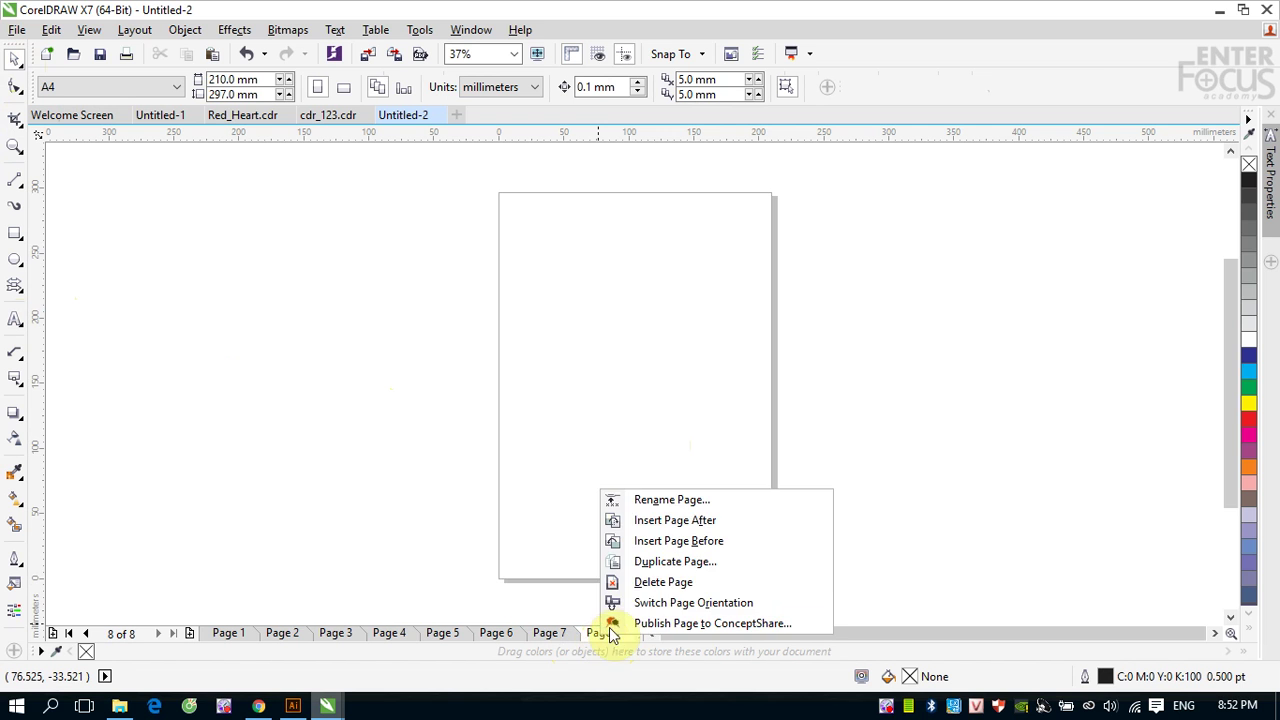
left_click(648, 581)
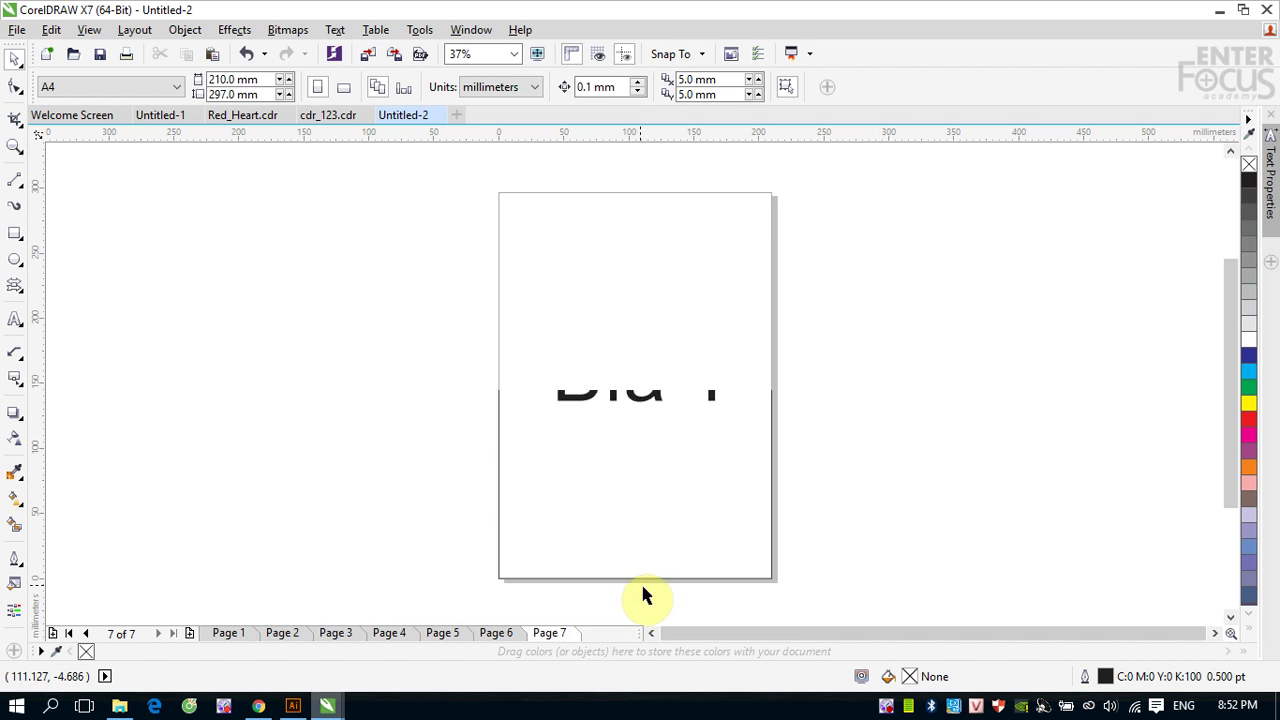
left_click(503, 637)
left_click(550, 634)
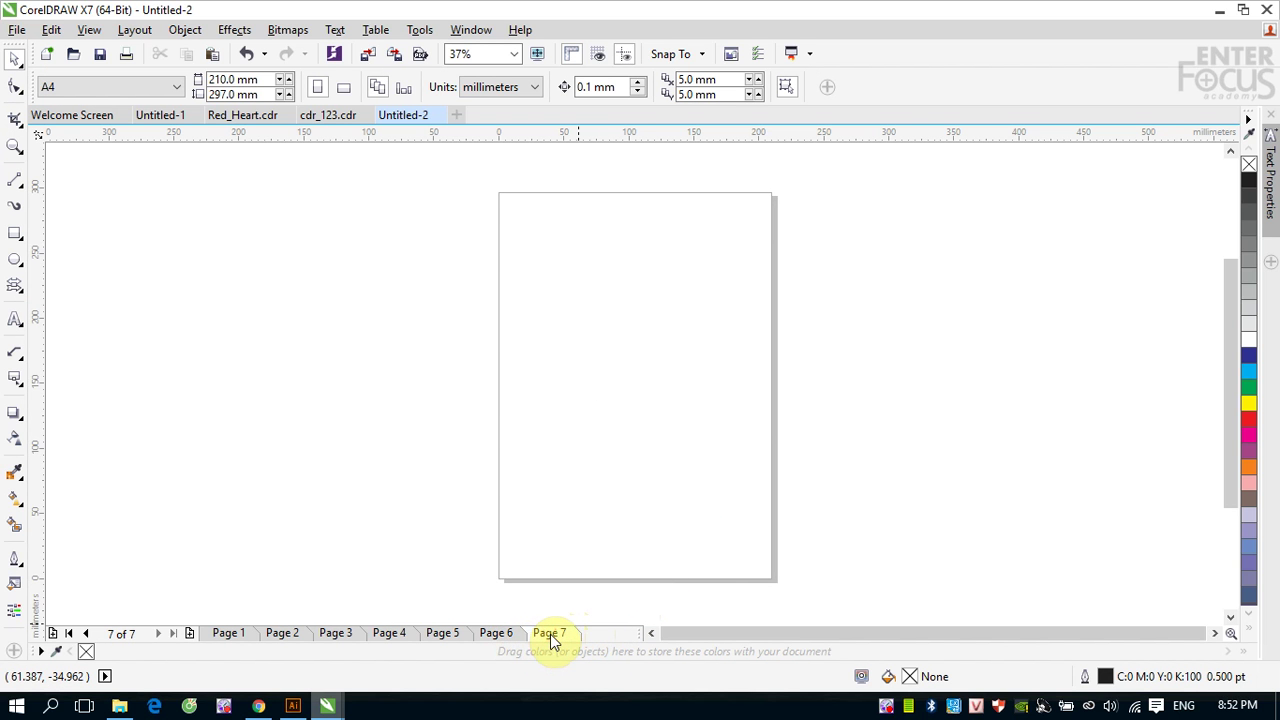
right_click(550, 634)
left_click(600, 582)
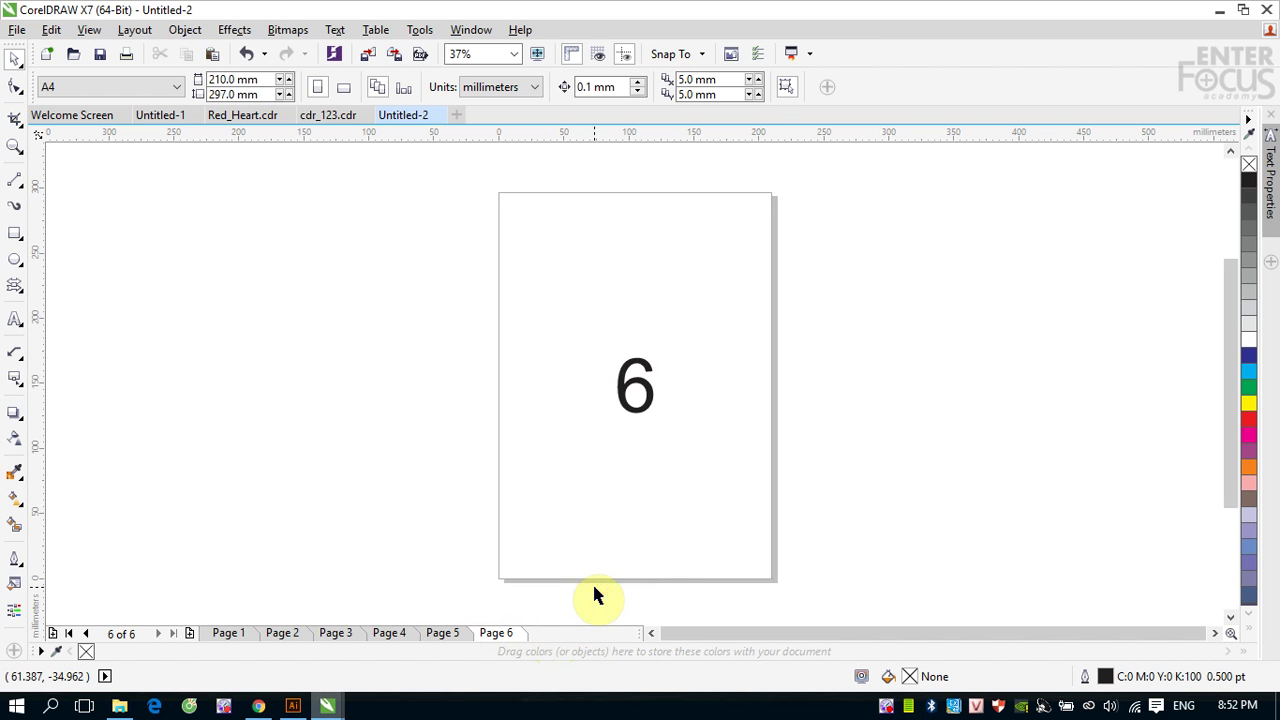
left_click(880, 521)
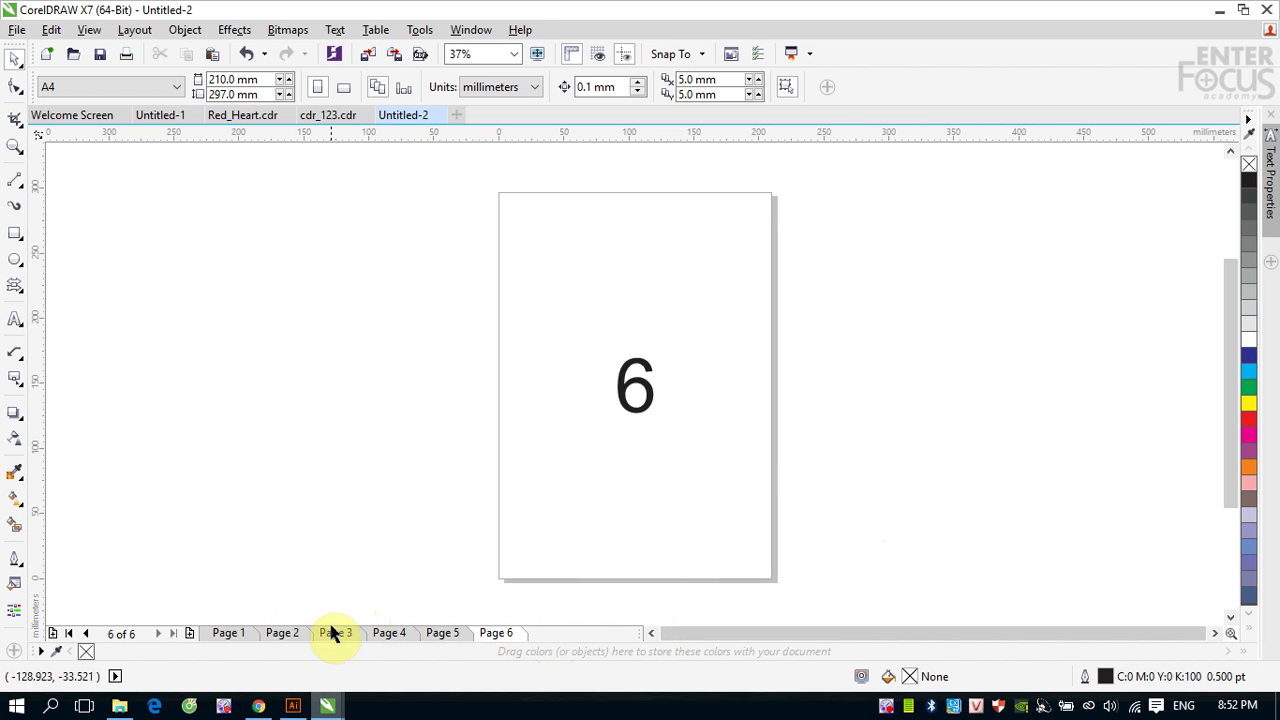
Go through pages 1 to 6 in order to check the content of each page.
left_click(226, 635)
left_click(287, 634)
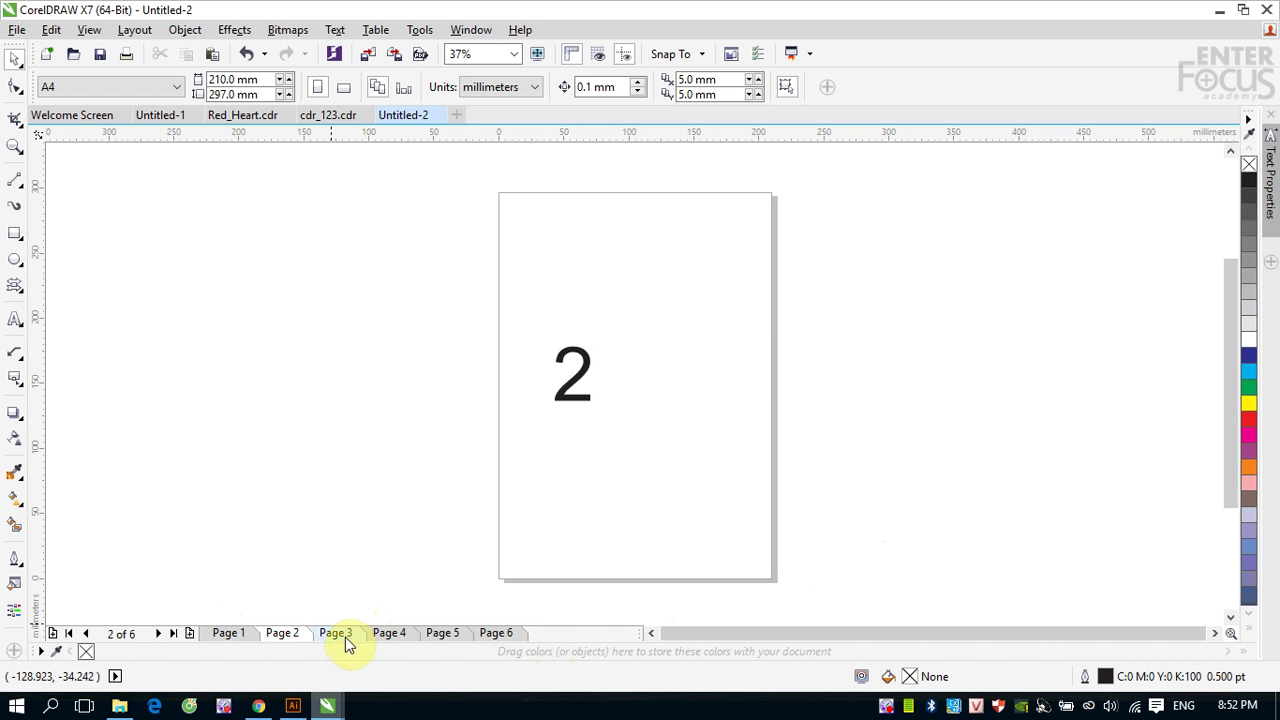
left_click(343, 637)
left_click(388, 635)
left_click(443, 634)
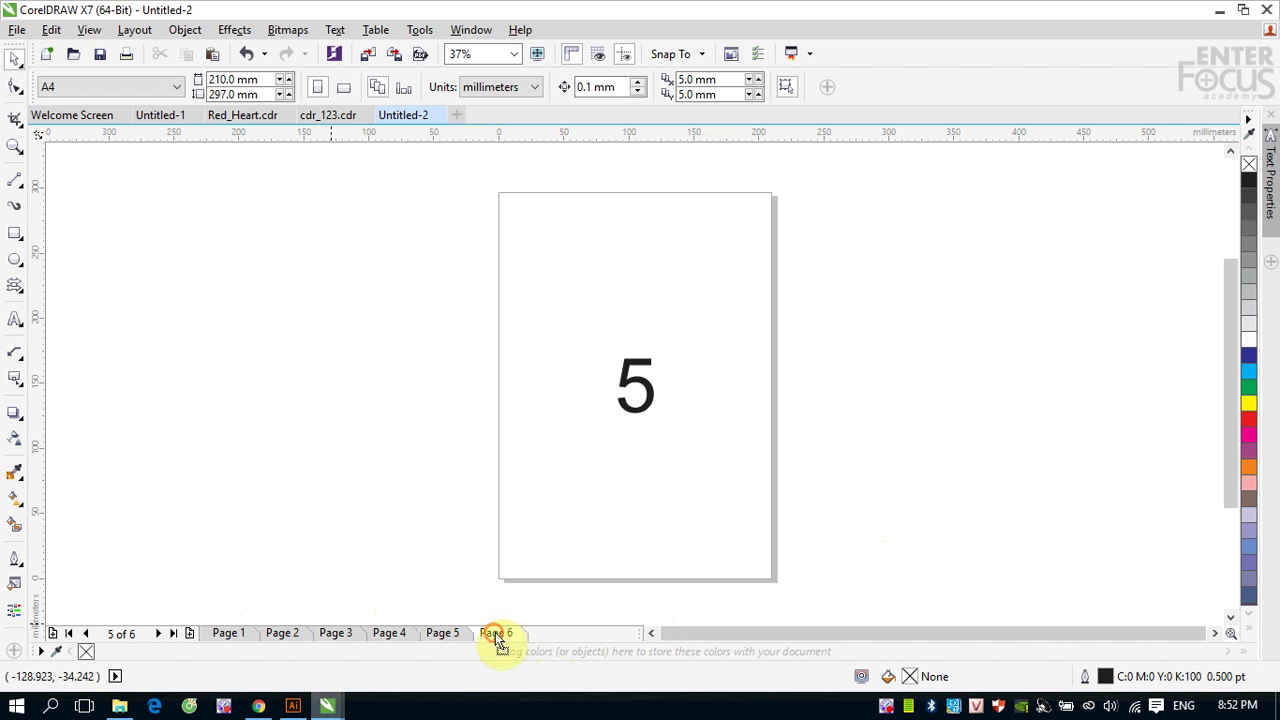
left_click(497, 634)
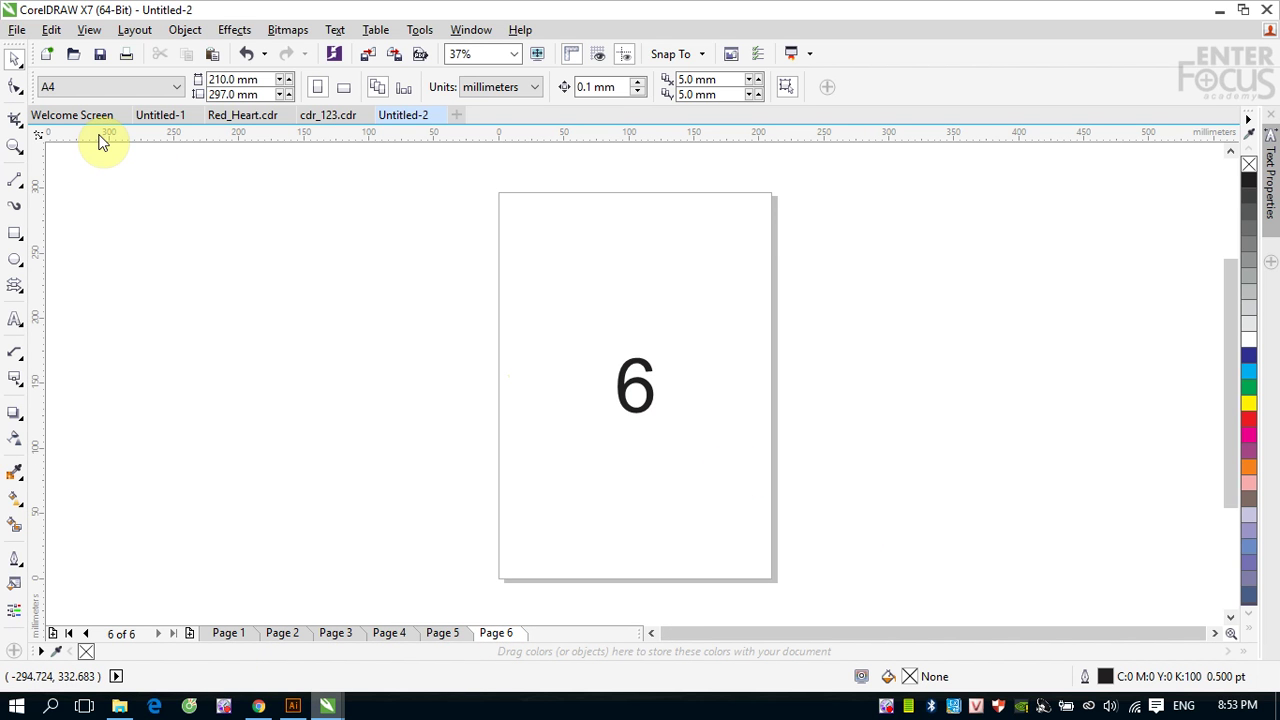
In the print setup, set the Brother printer's paper size to A3 and accept Letter as the fit-to-page output size.
left_click(17, 29)
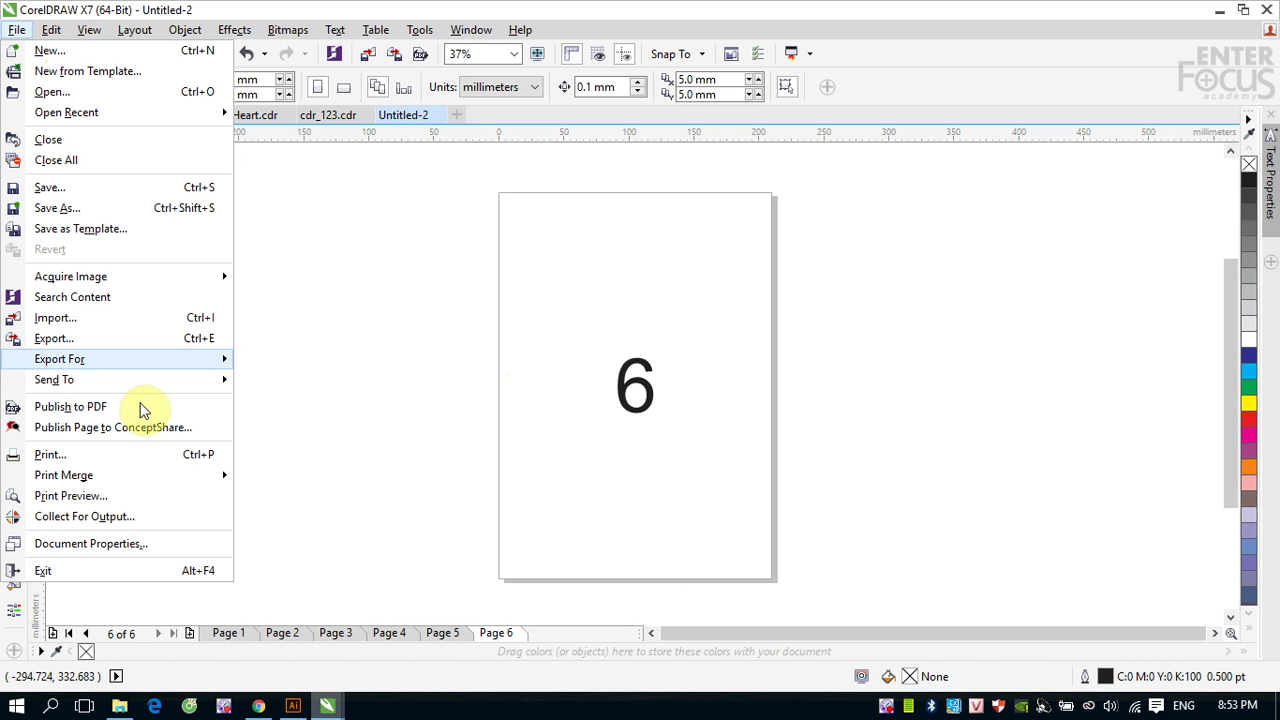
left_click(80, 457)
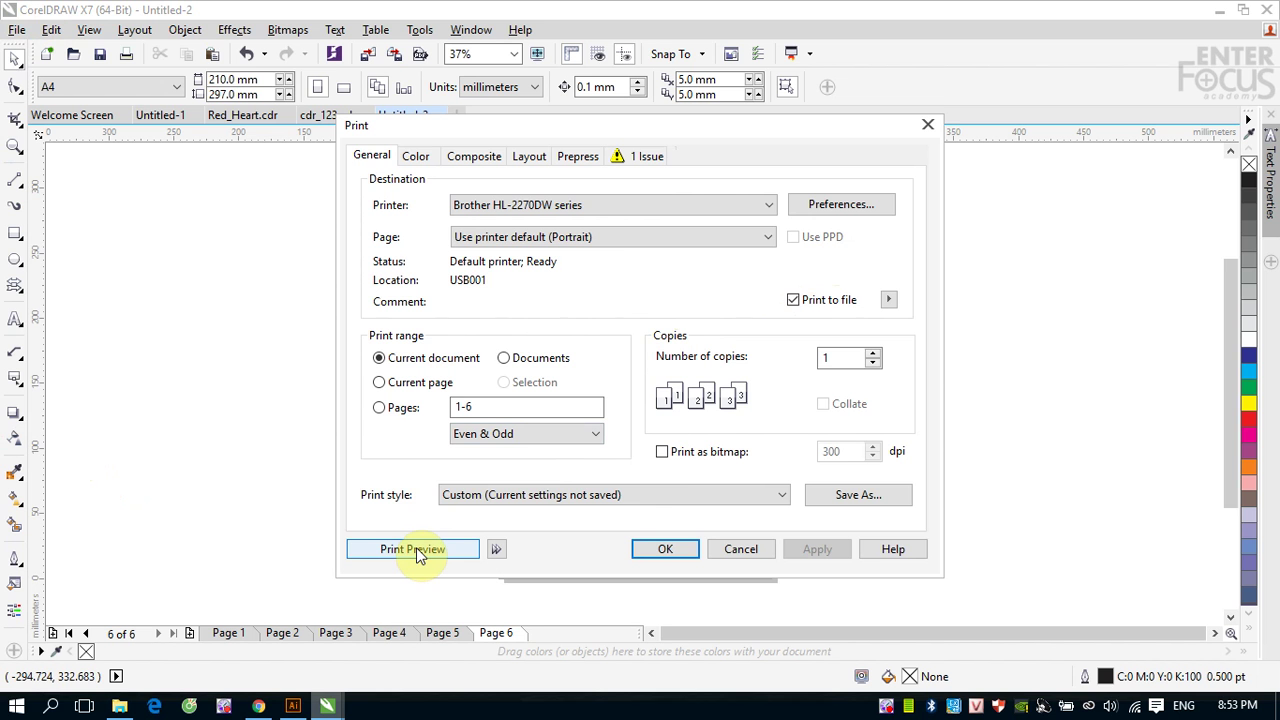
left_click(847, 205)
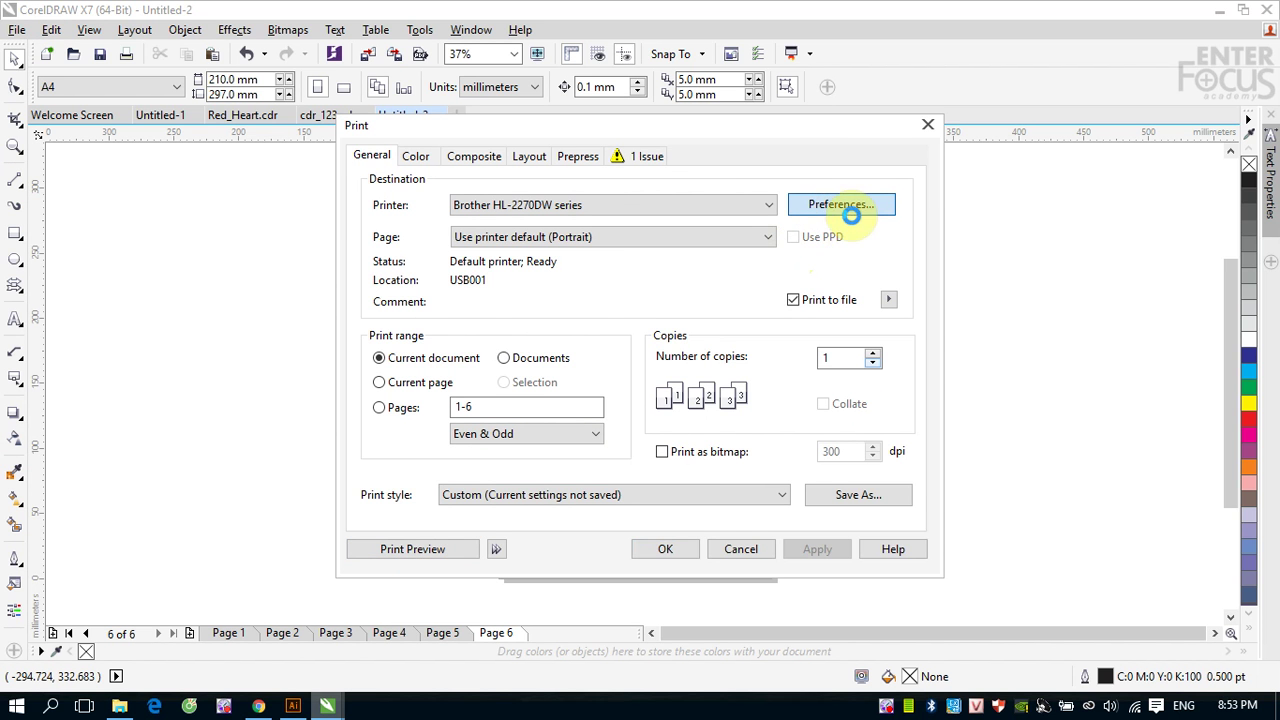
left_click_drag(912, 150, 643, 97)
left_click(965, 174)
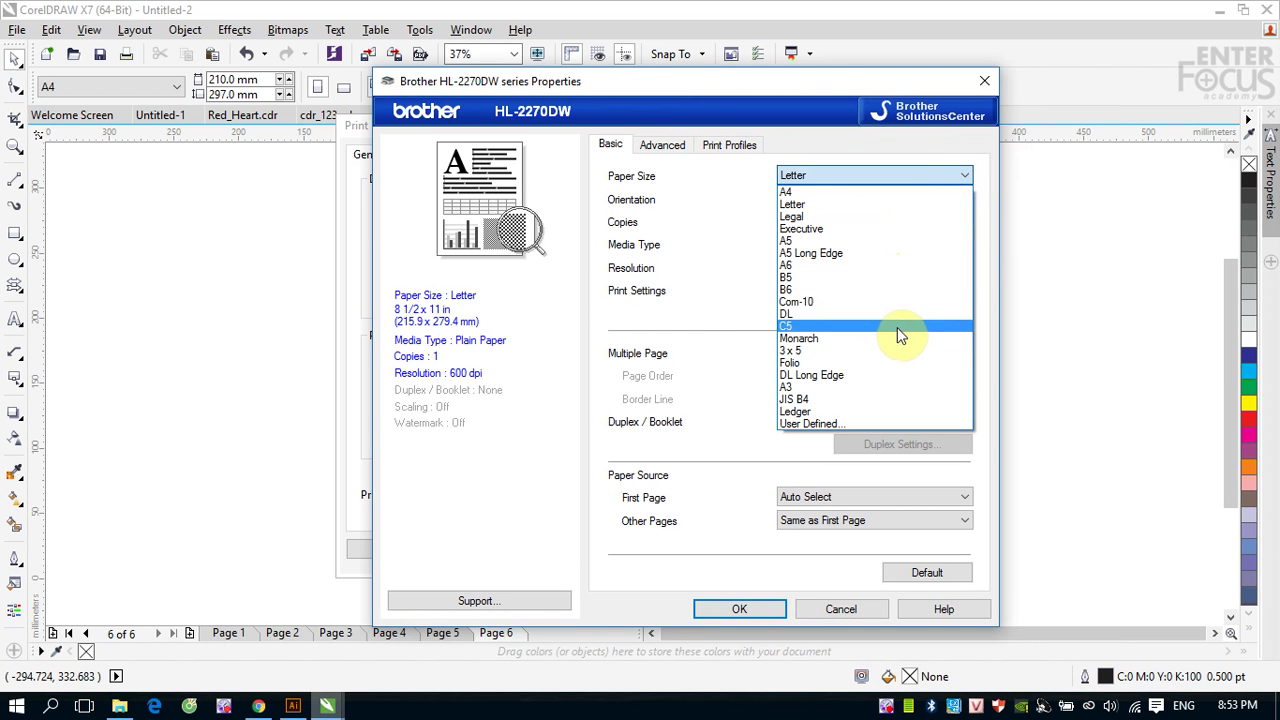
left_click(852, 387)
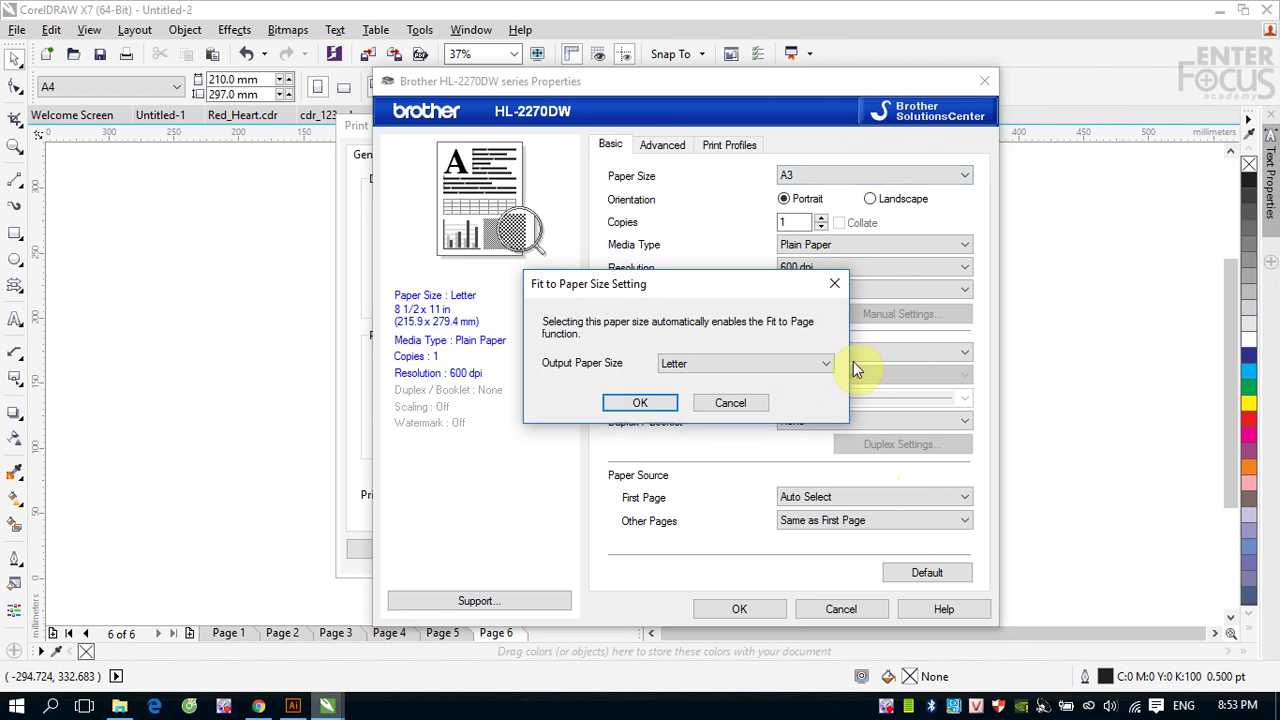
left_click(827, 366)
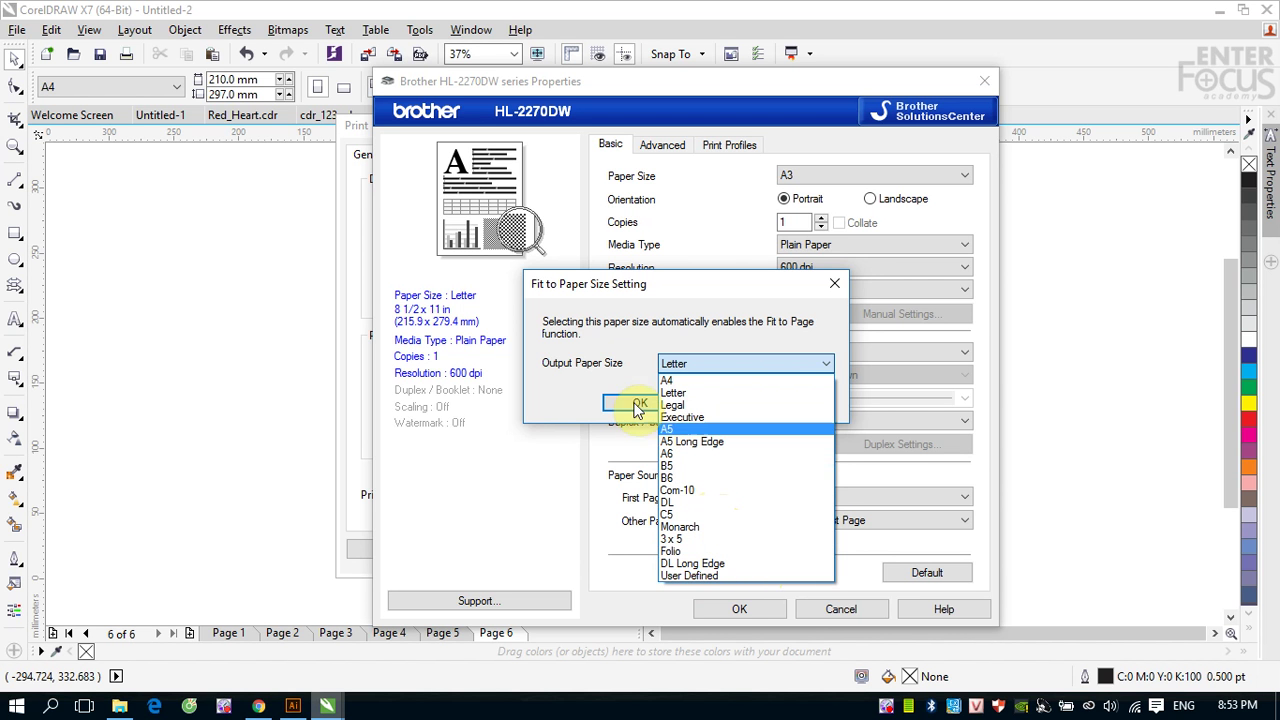
left_click(695, 290)
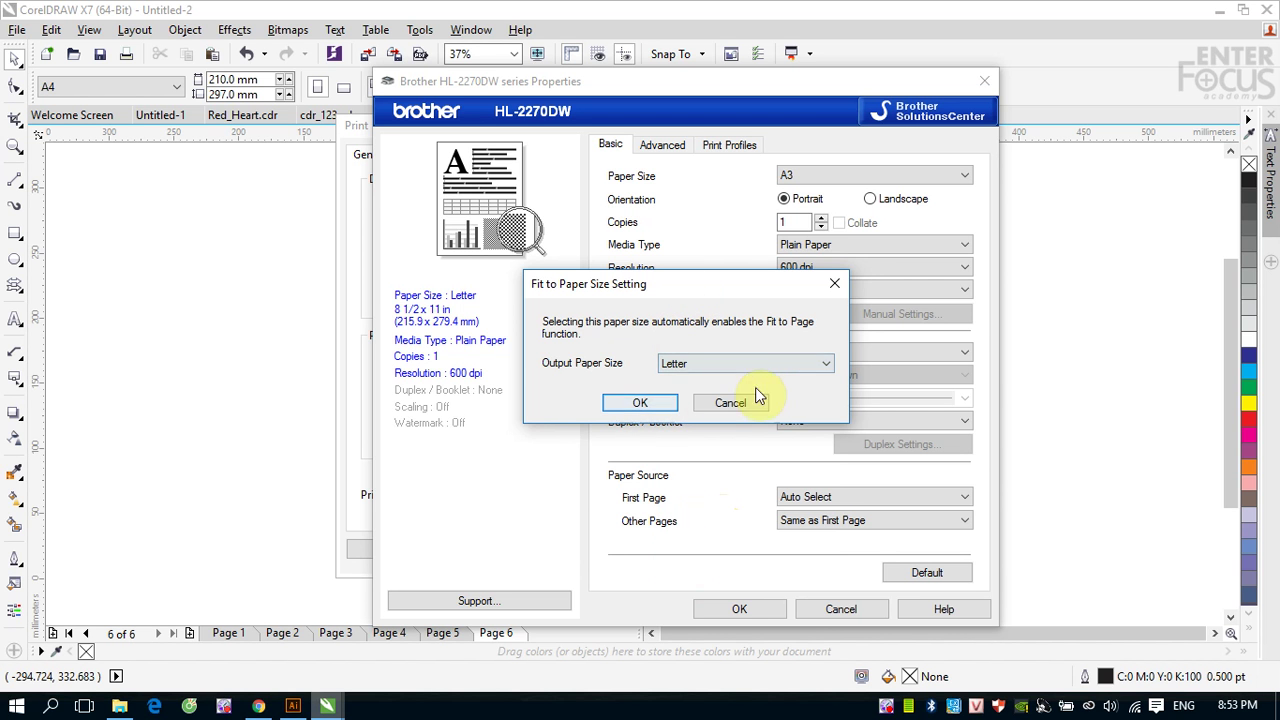
left_click(640, 403)
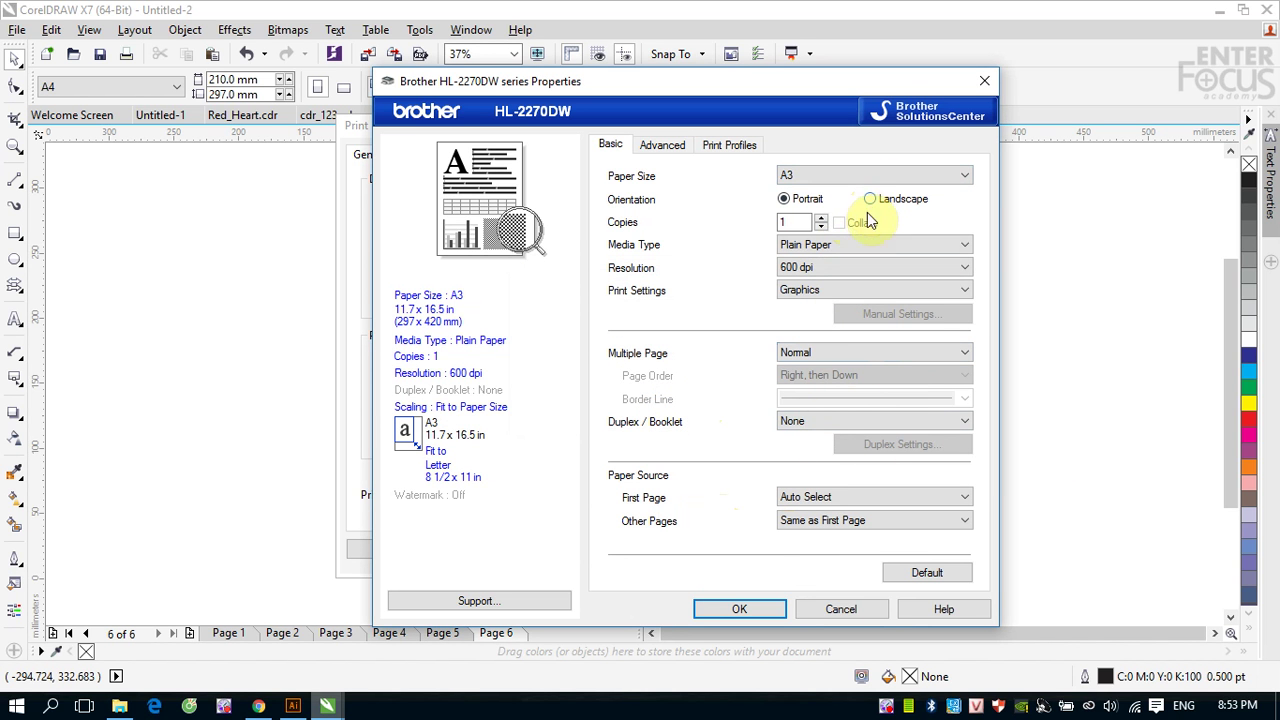
left_click(738, 608)
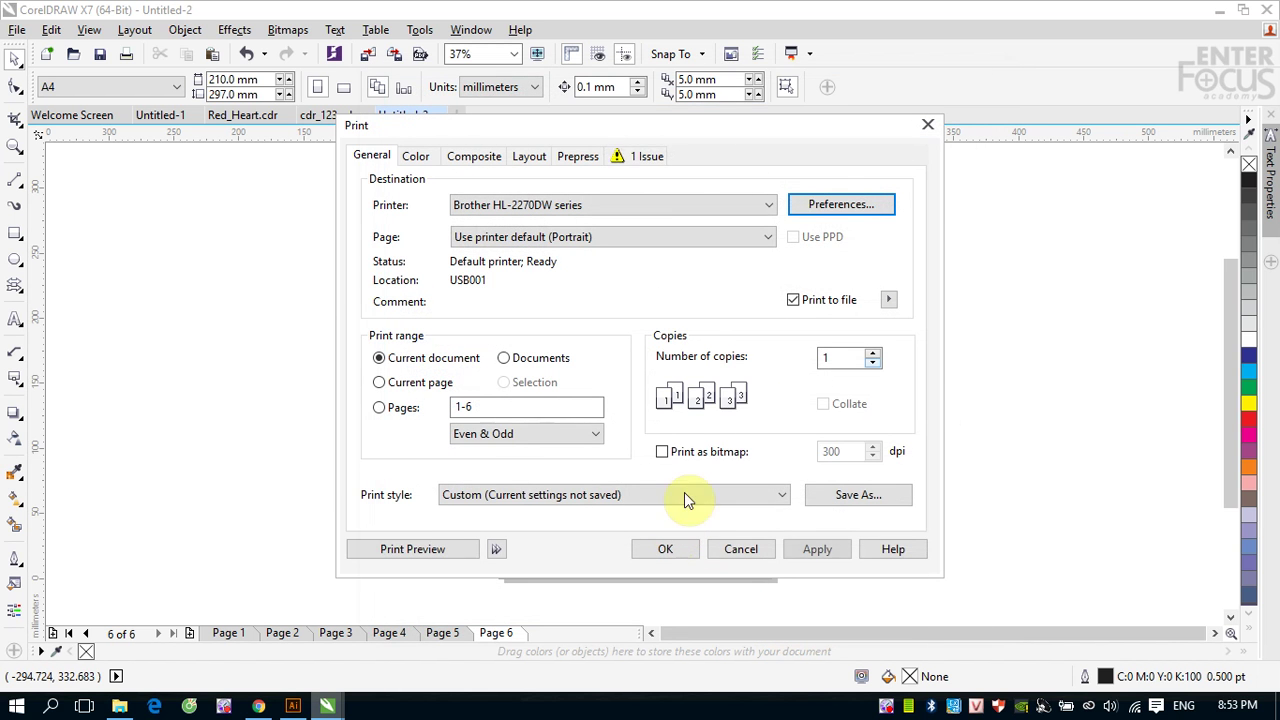
Open the print preview, set the imposition layout to 2 pages across, and display the real page content on the sheet.
left_click(437, 553)
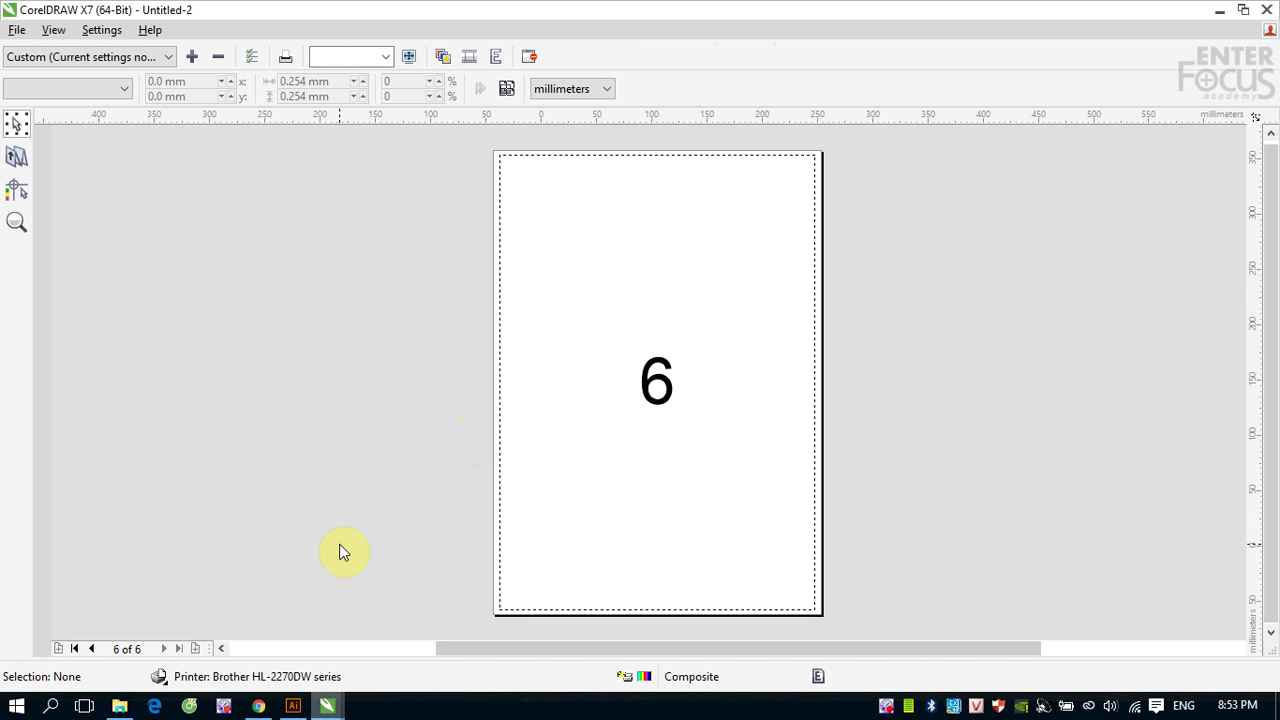
left_click(18, 162)
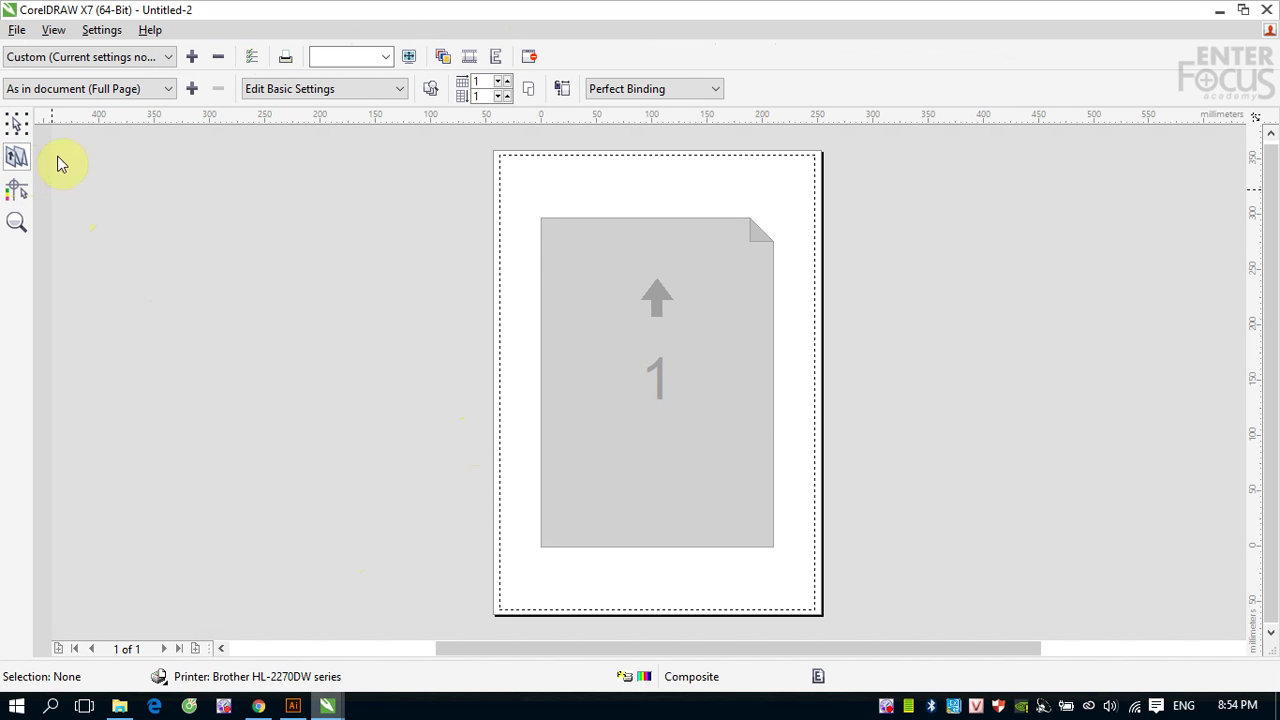
left_click(506, 82)
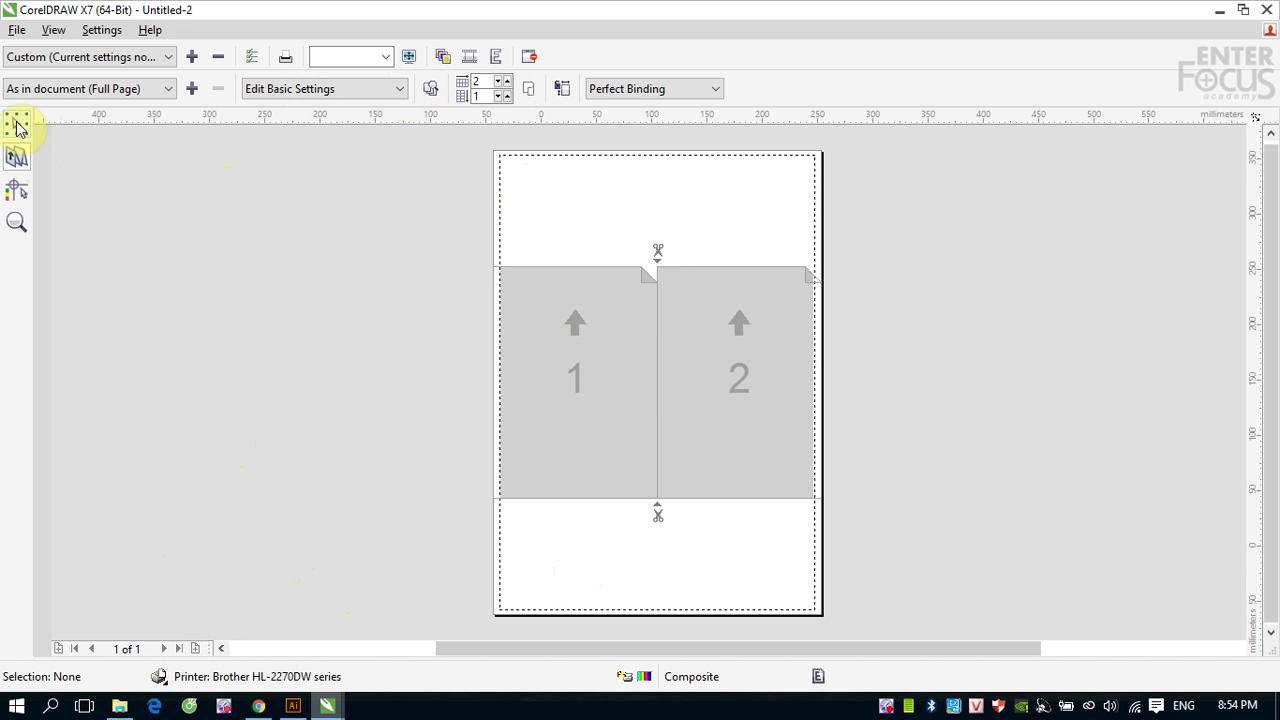
left_click(19, 156)
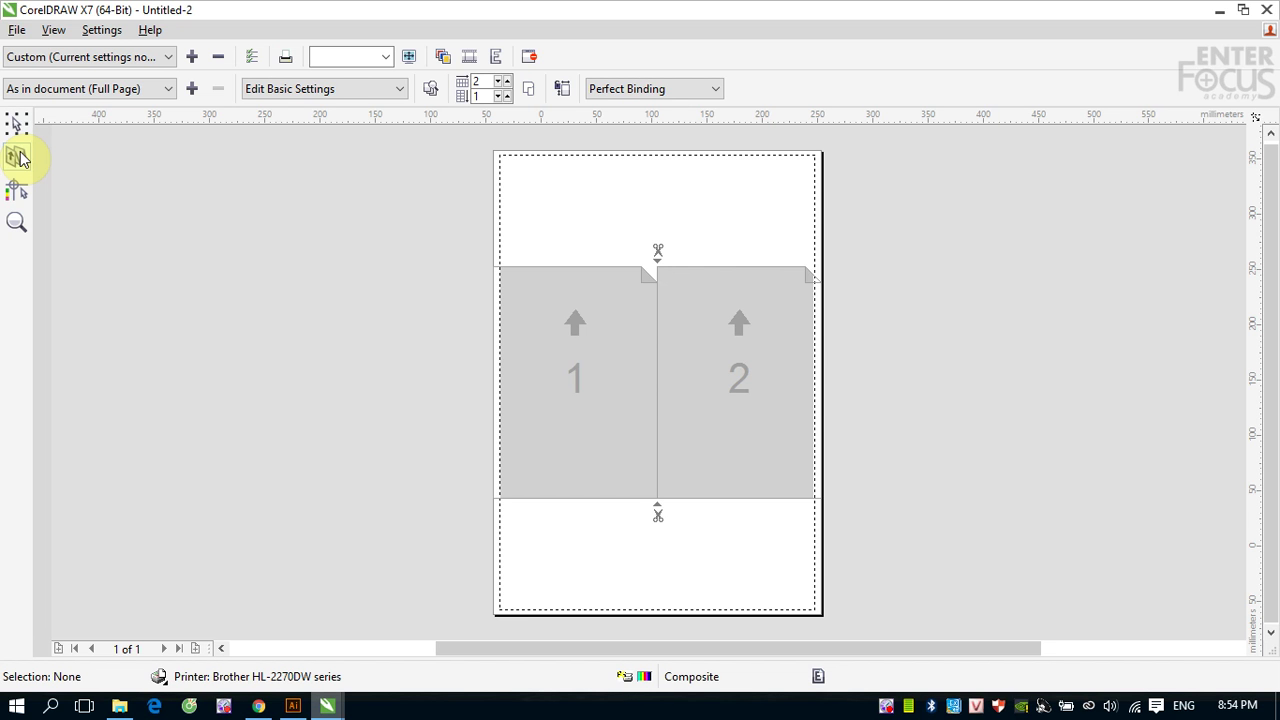
left_click(21, 126)
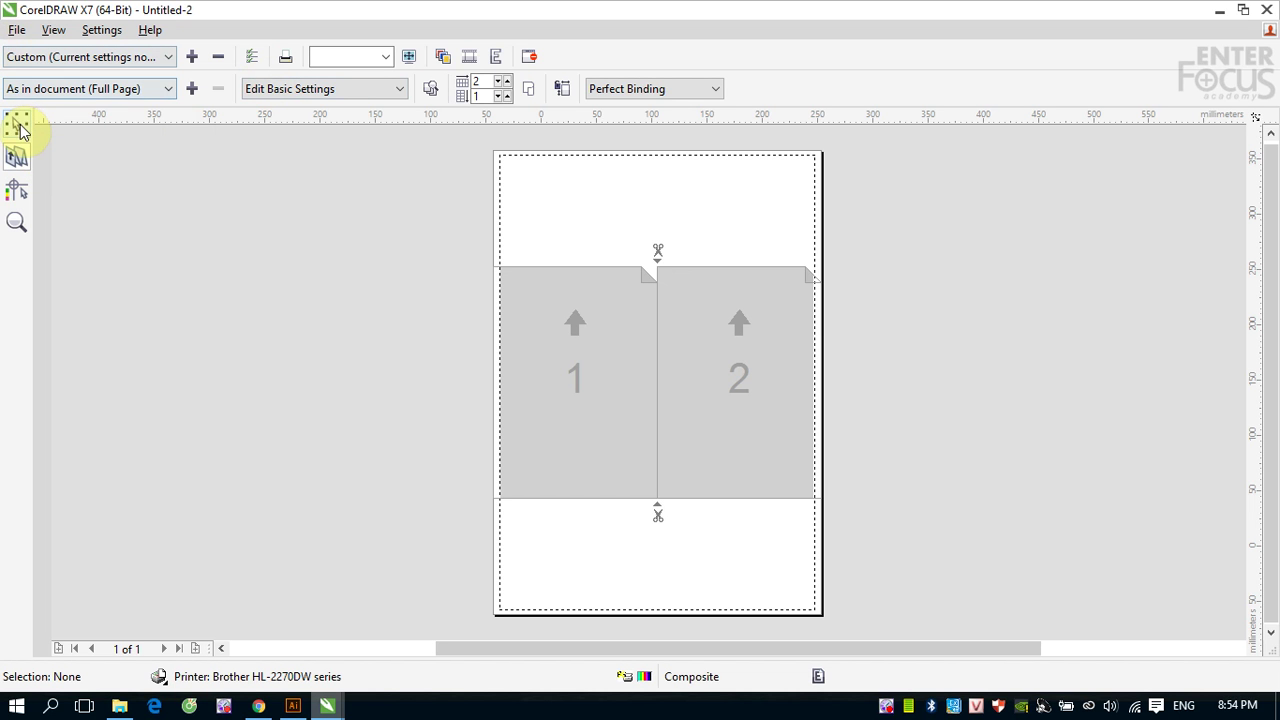
left_click(21, 126)
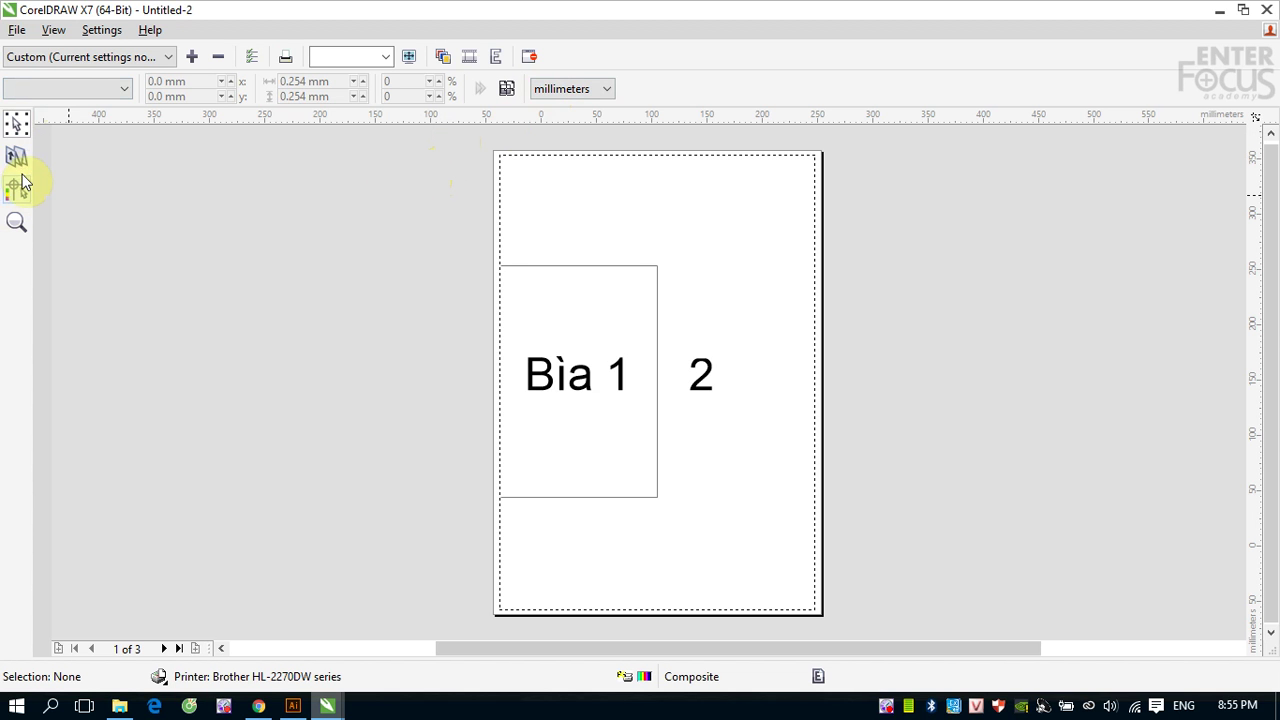
Set the imposition layout to 2 pages down to form a two-by-two grid.
left_click(17, 157)
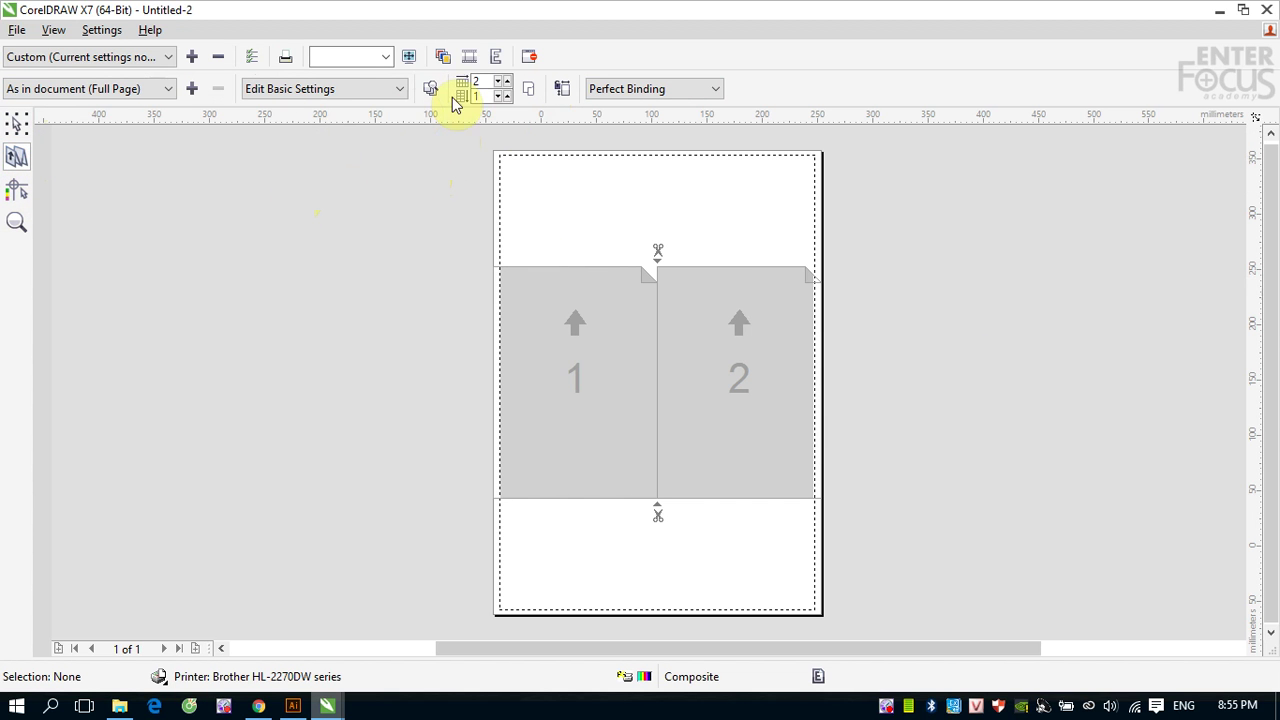
left_click(507, 96)
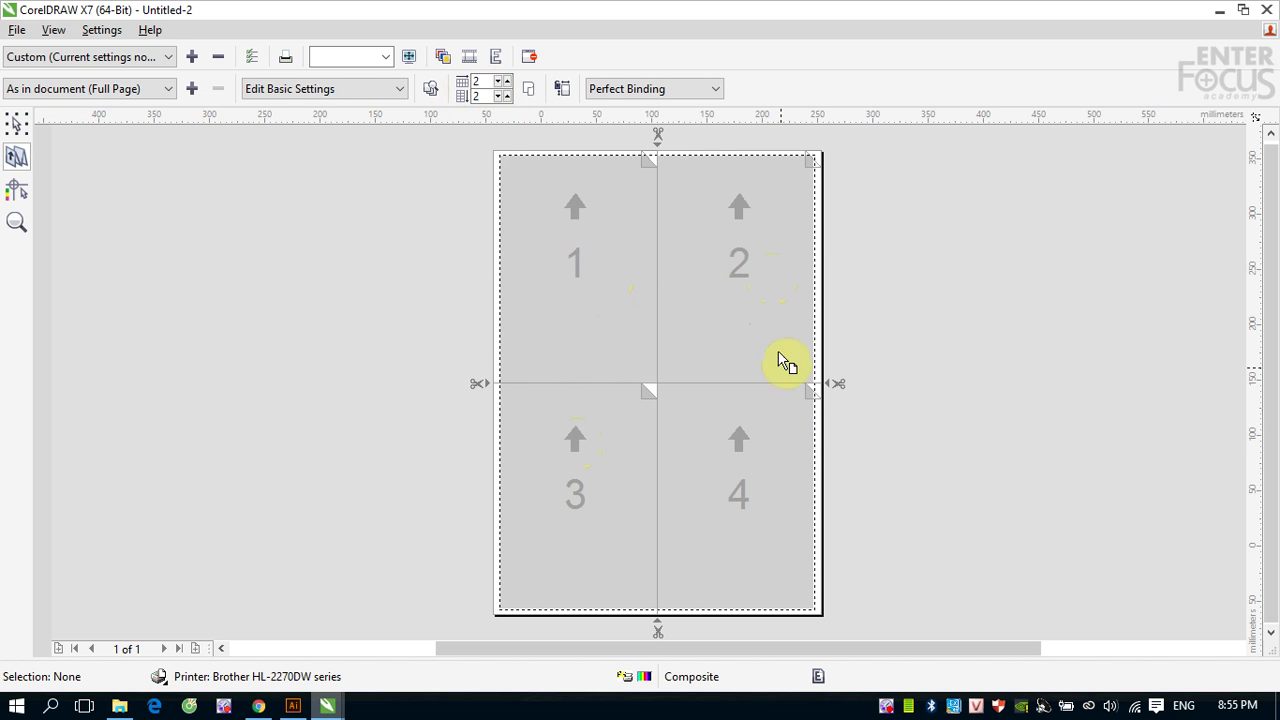
left_click(529, 90)
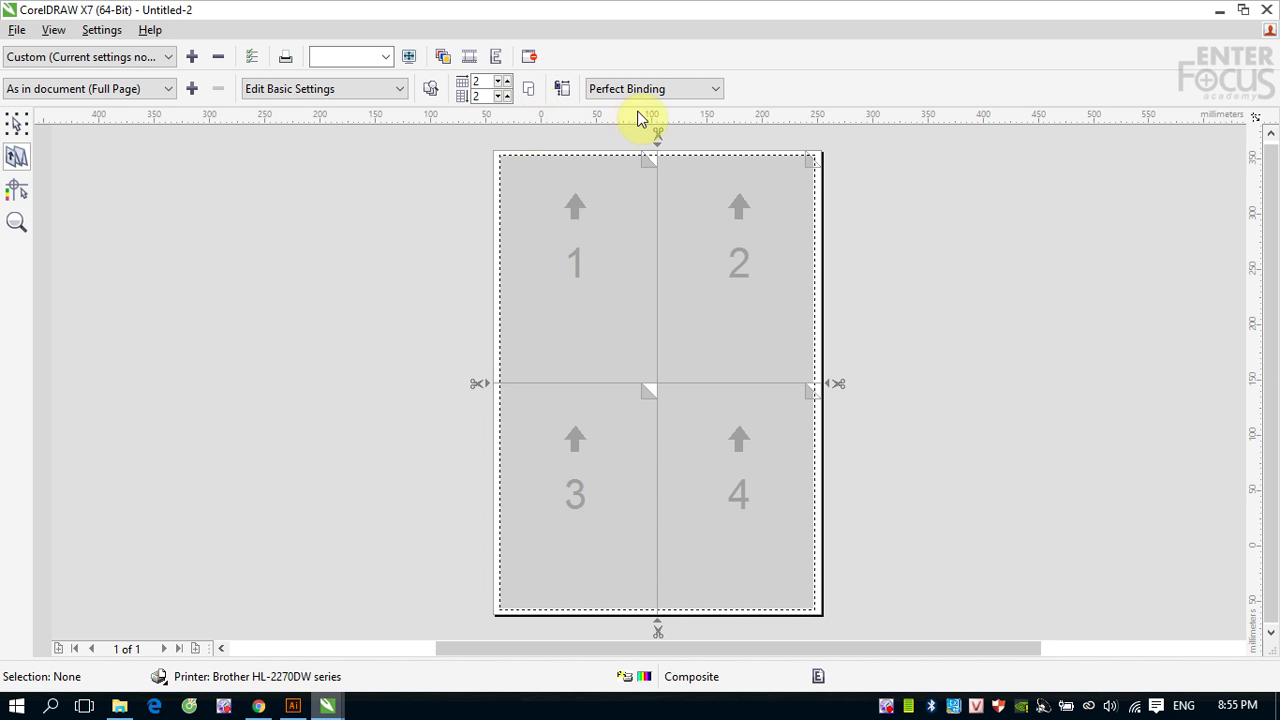
Try Collate & Cut binding, turn on maintaining the document page size, and set the binding back to Perfect Binding.
left_click(717, 89)
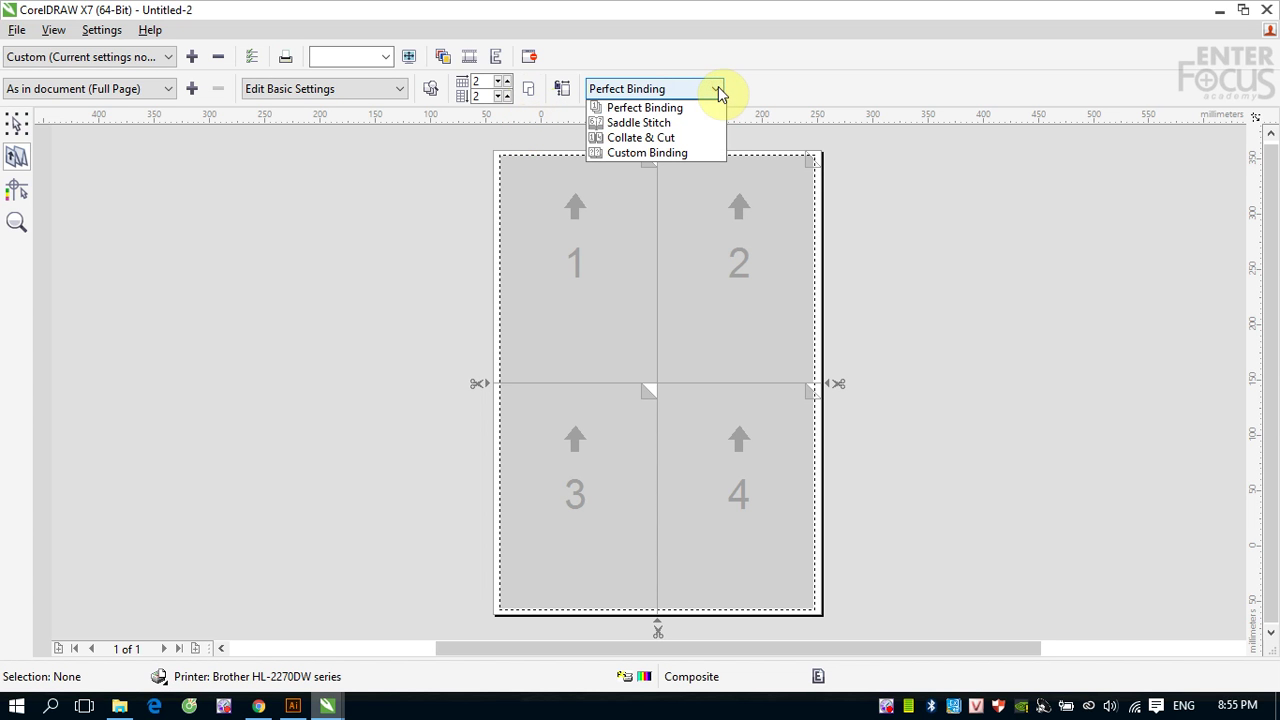
left_click(679, 140)
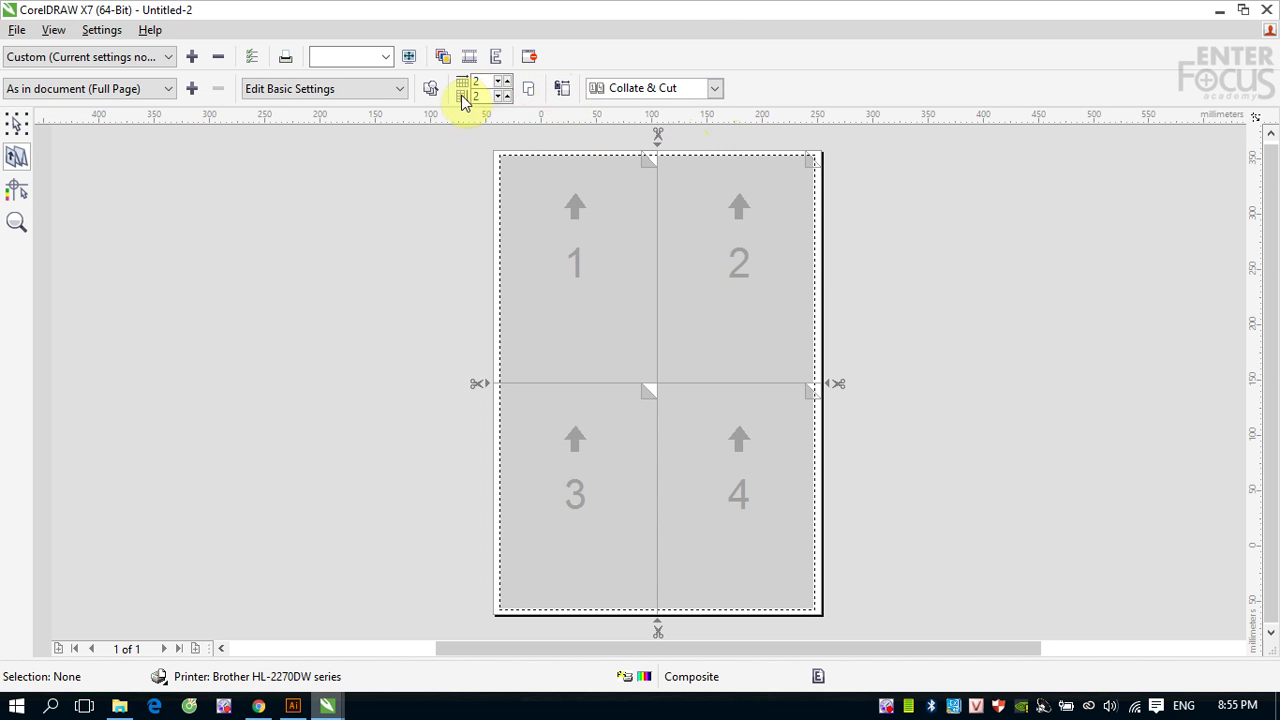
left_click(563, 91)
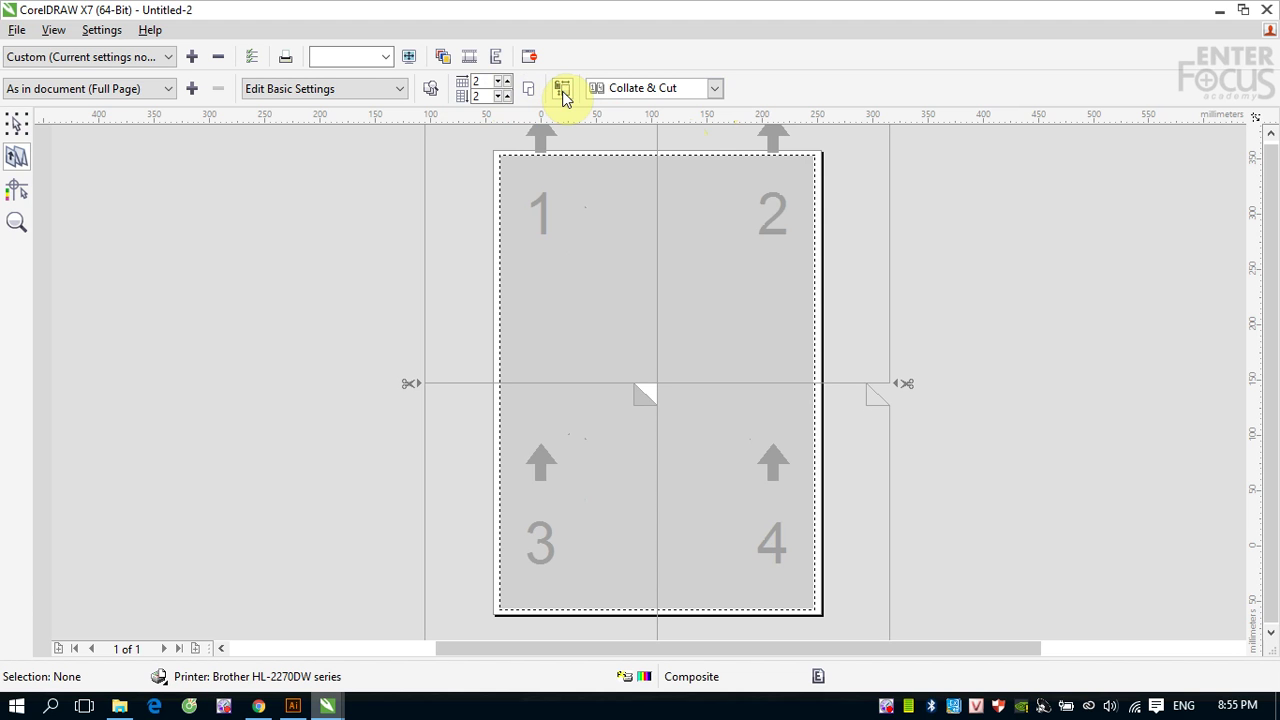
left_click(714, 88)
left_click(689, 112)
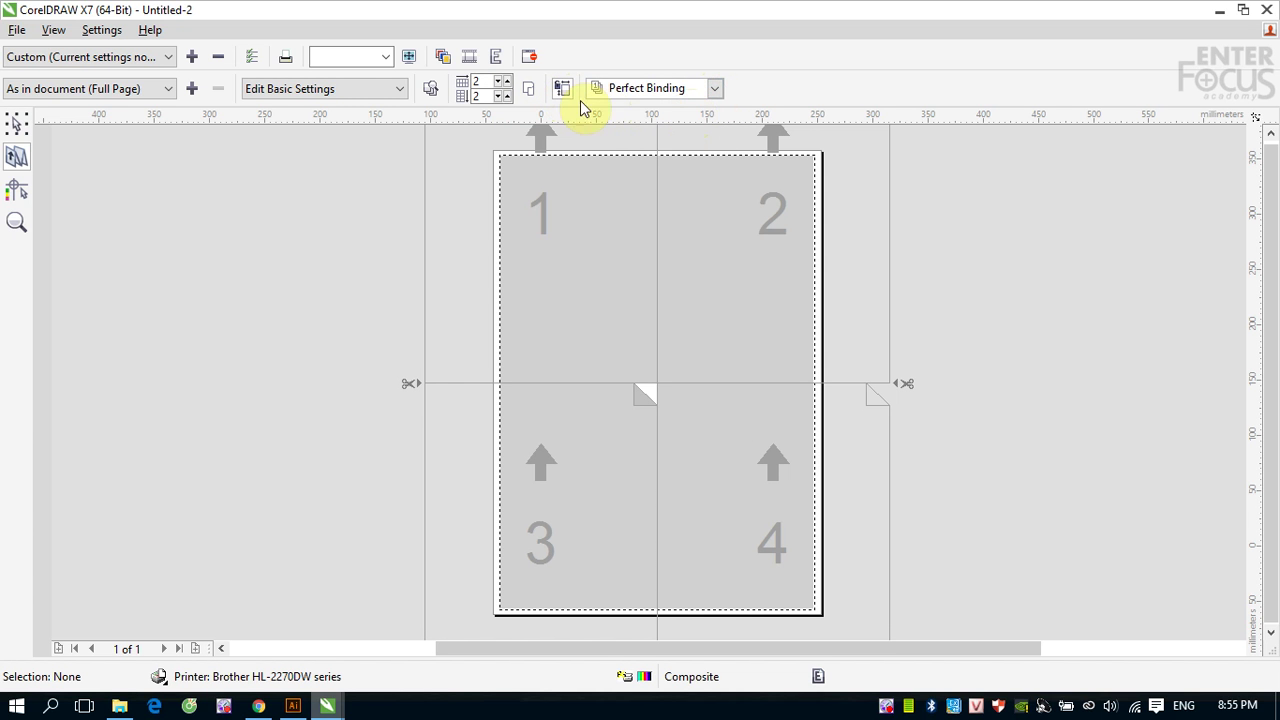
Turn on the double-sided layout, keep Edit Basic Settings selected, and display the real page content on the sheet.
left_click(534, 89)
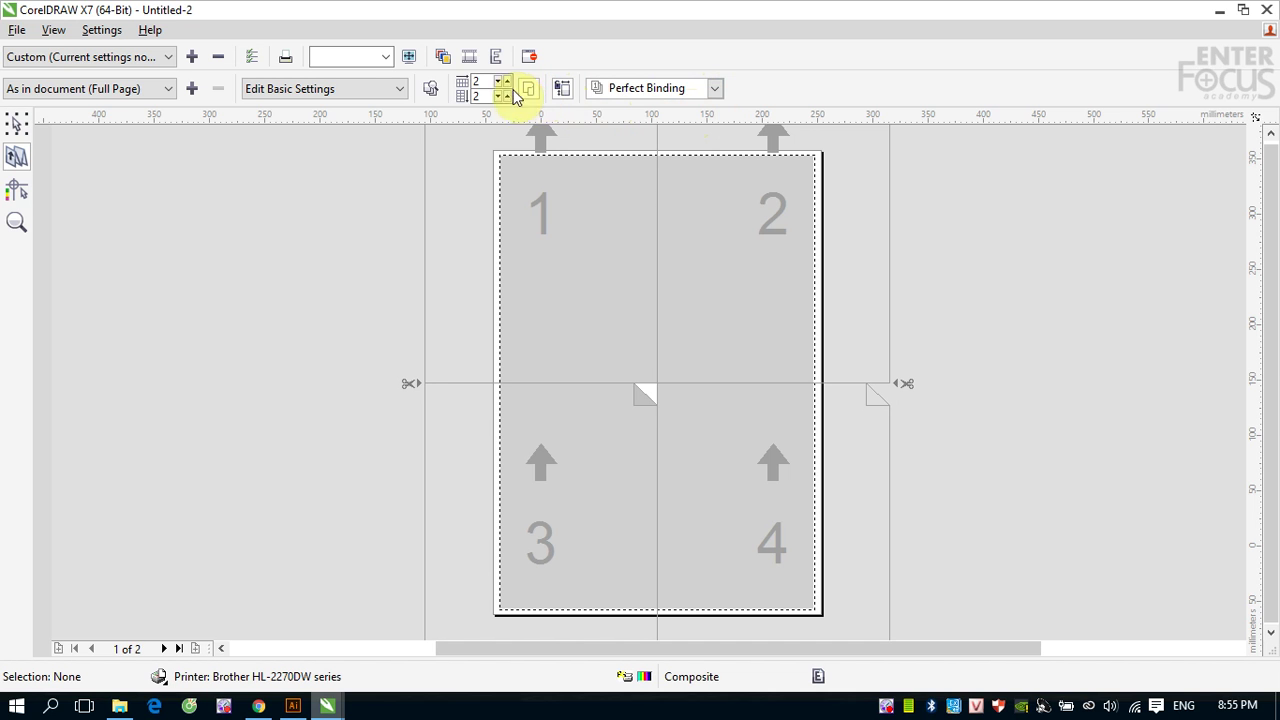
left_click(402, 88)
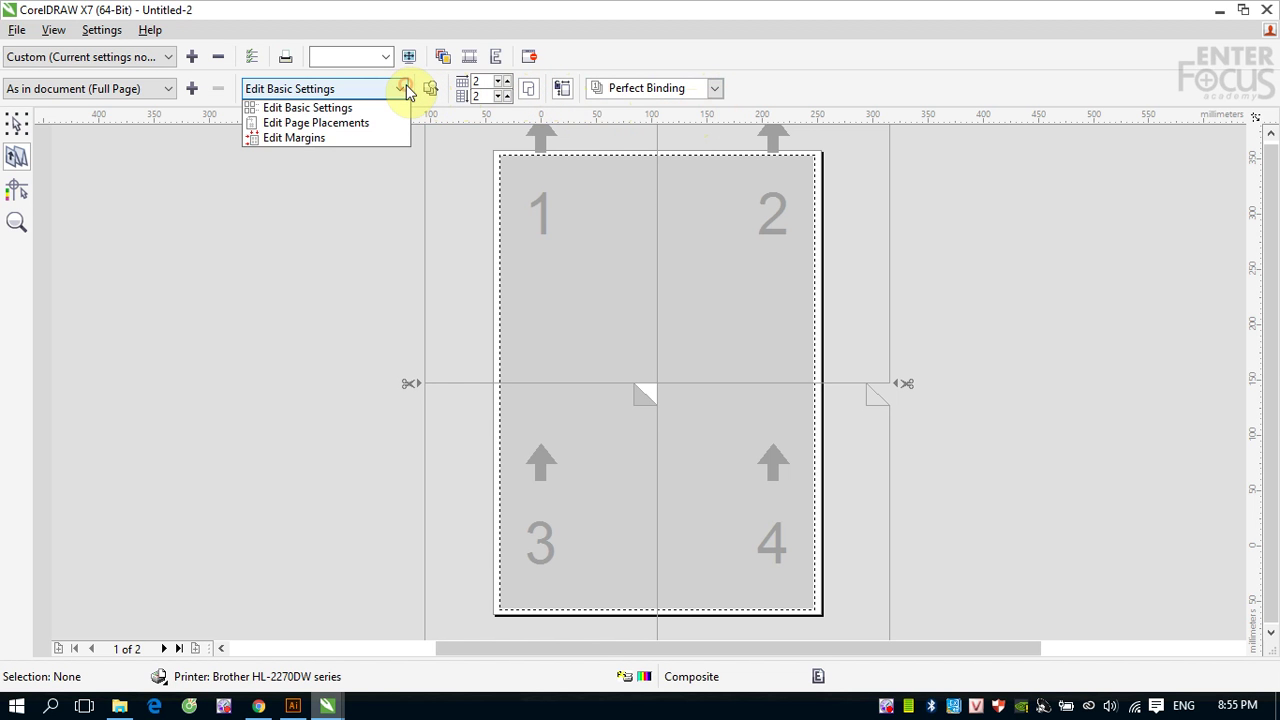
left_click(346, 110)
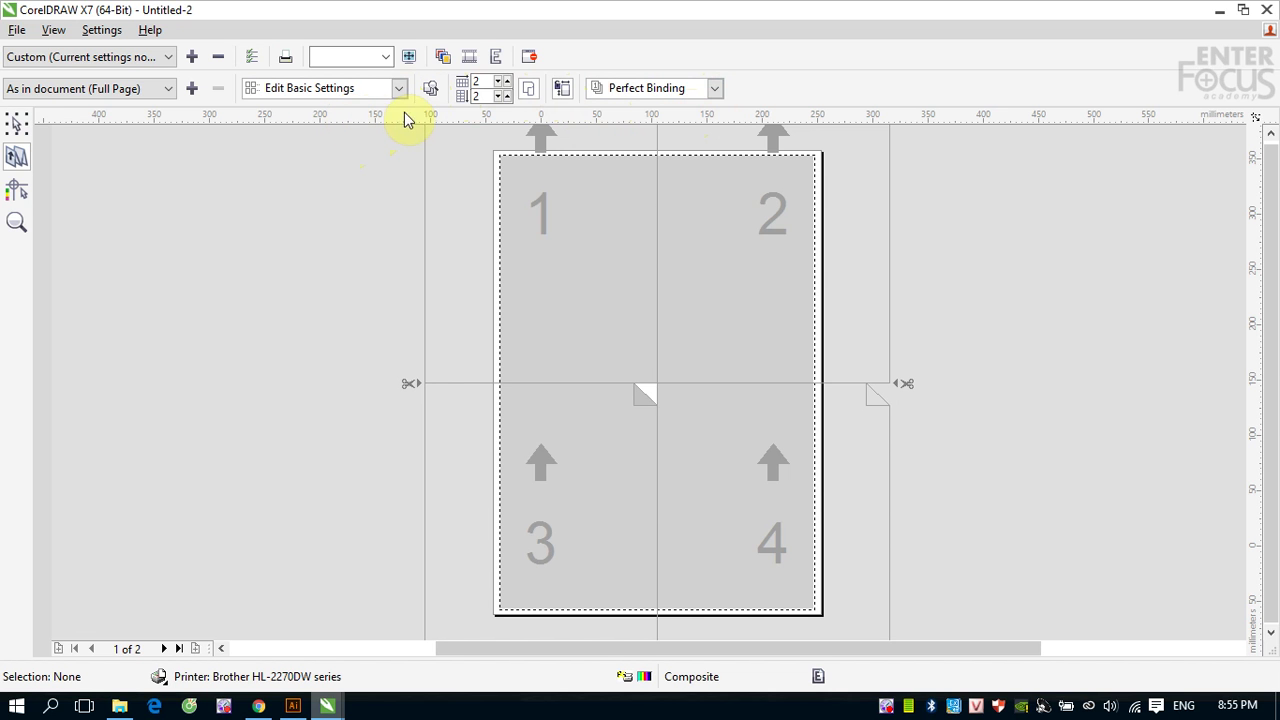
left_click(24, 130)
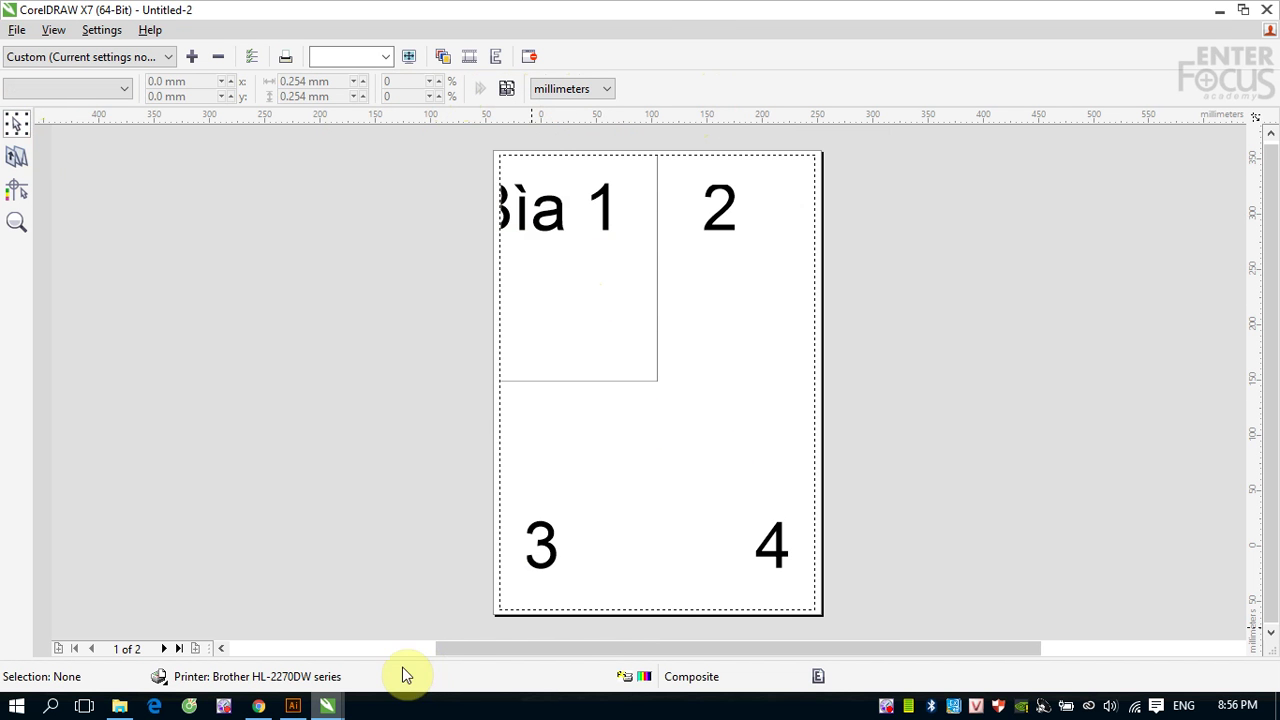
Close the print preview and the print settings, and fill the page-sized rectangle on page 1 with yellow.
left_click(1267, 9)
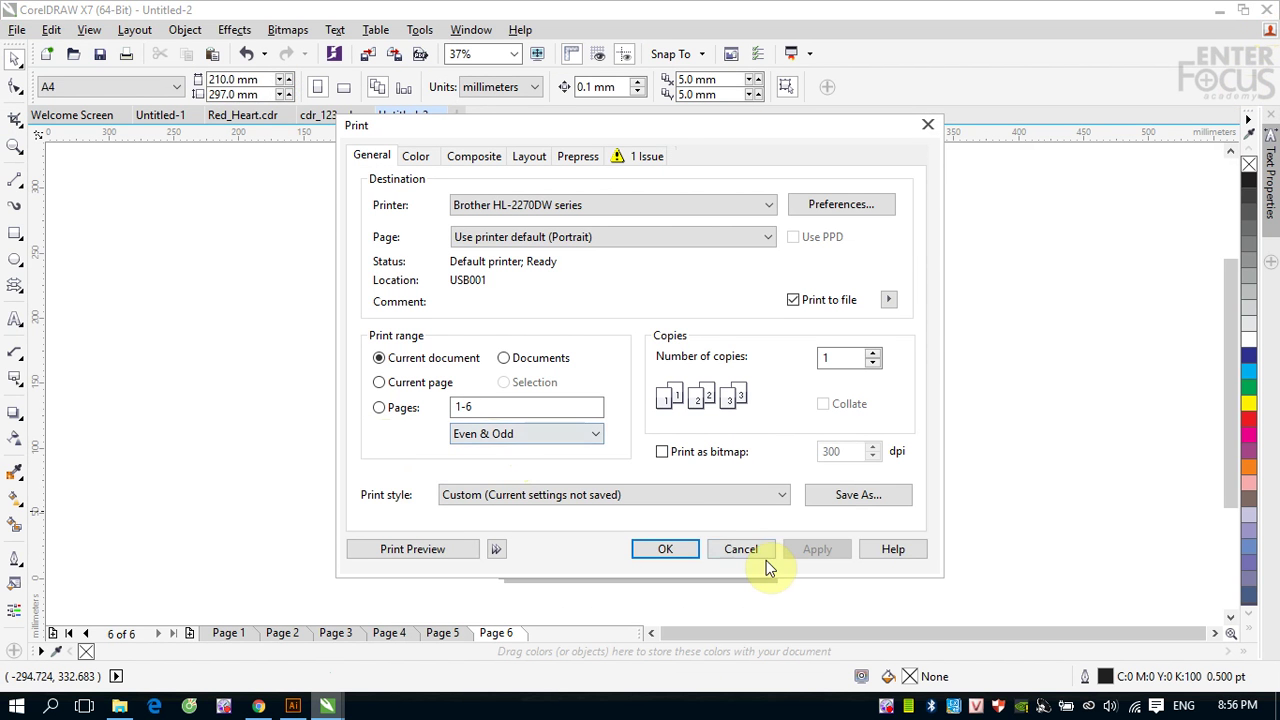
left_click(750, 550)
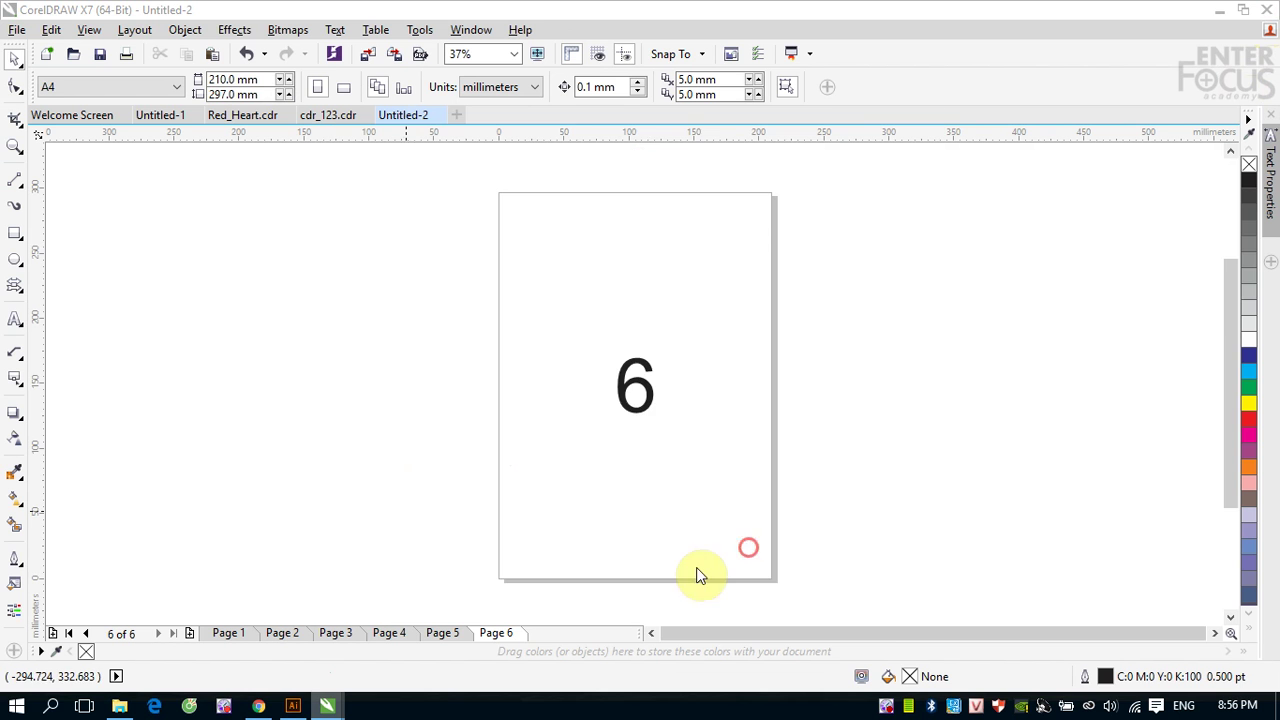
left_click(229, 637)
left_click(535, 486)
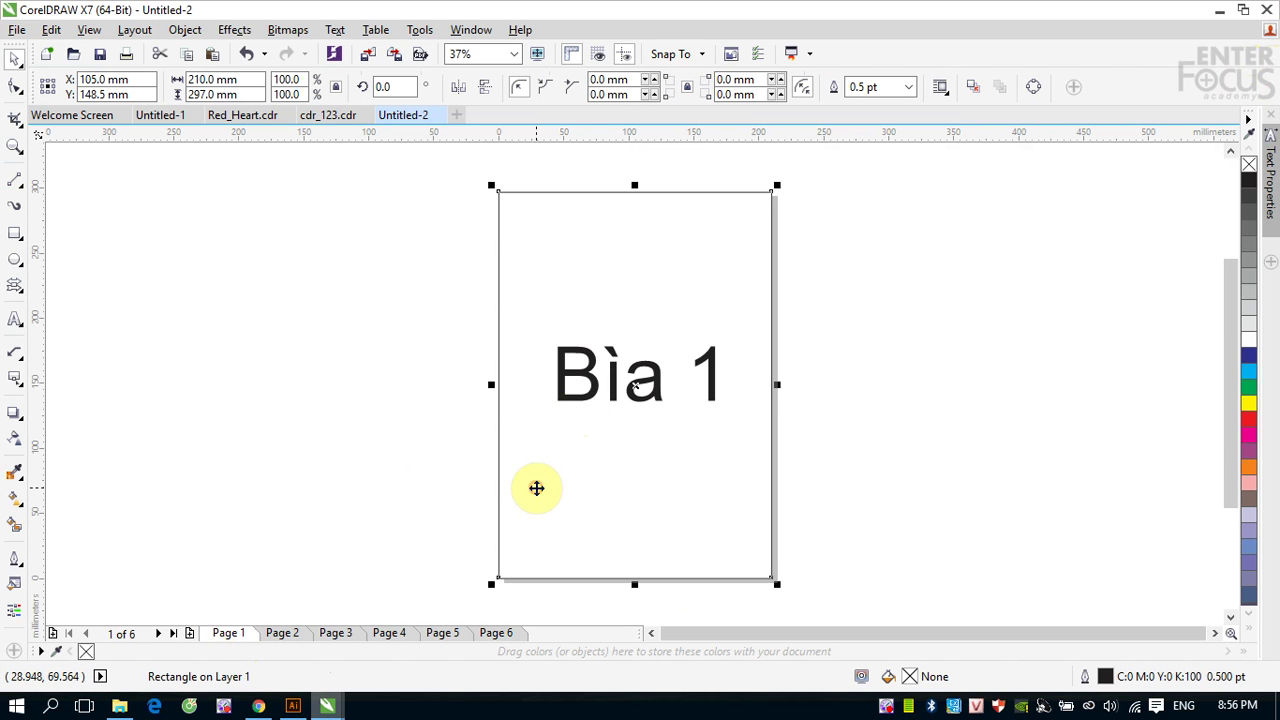
left_click(1249, 403)
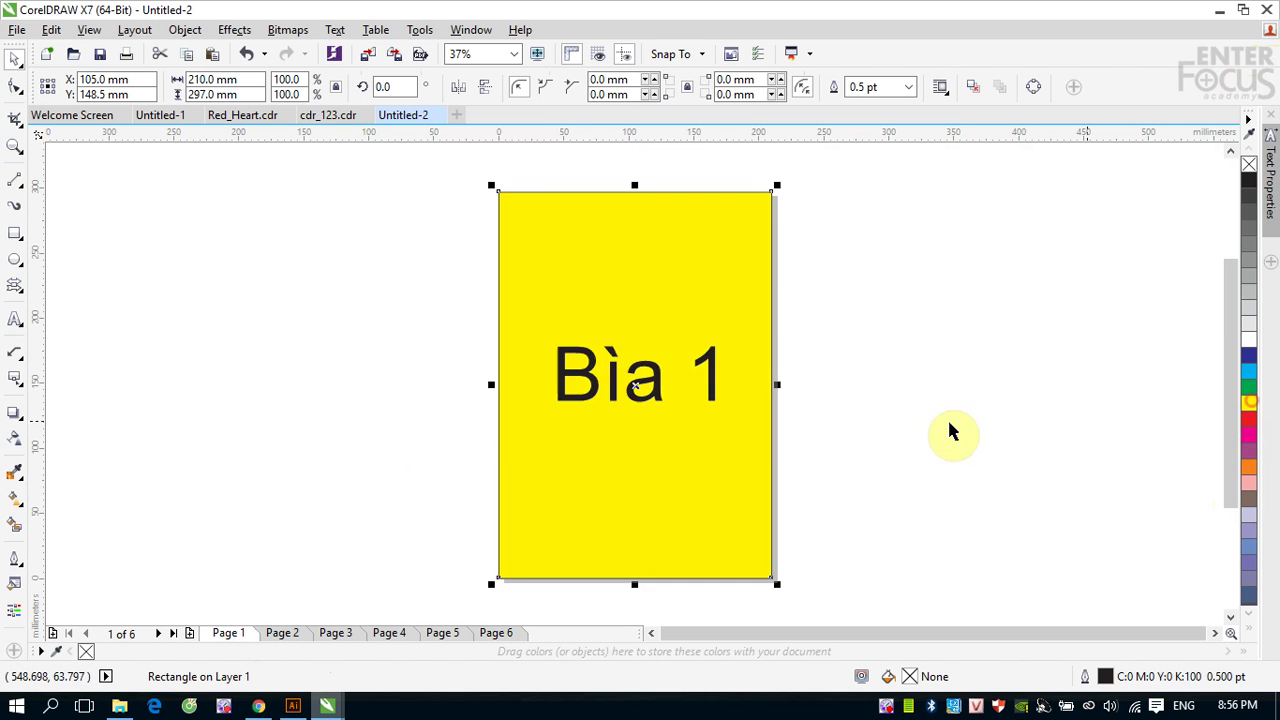
Add page-sized rectangles on pages 2 and 3, filling page 2's with cyan and page 3's with pink (C0 M40 Y20 K0).
left_click(290, 633)
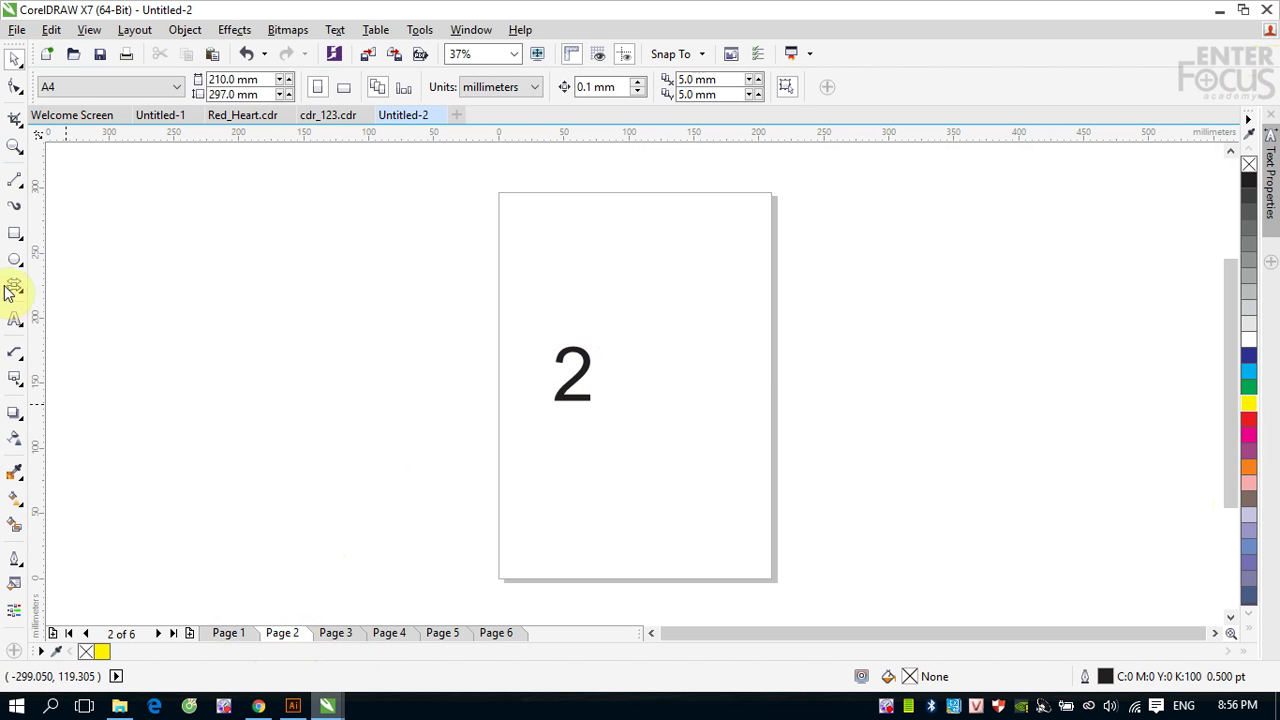
double_click(14, 238)
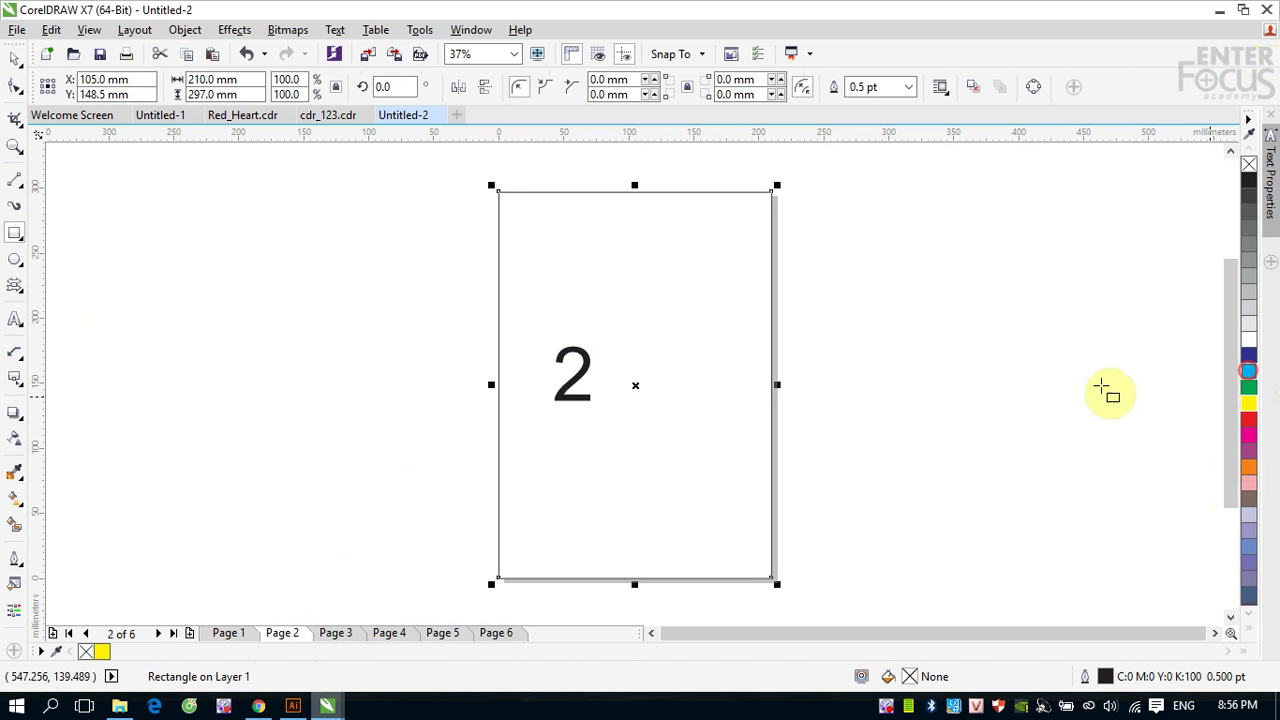
left_click(1249, 371)
left_click(336, 633)
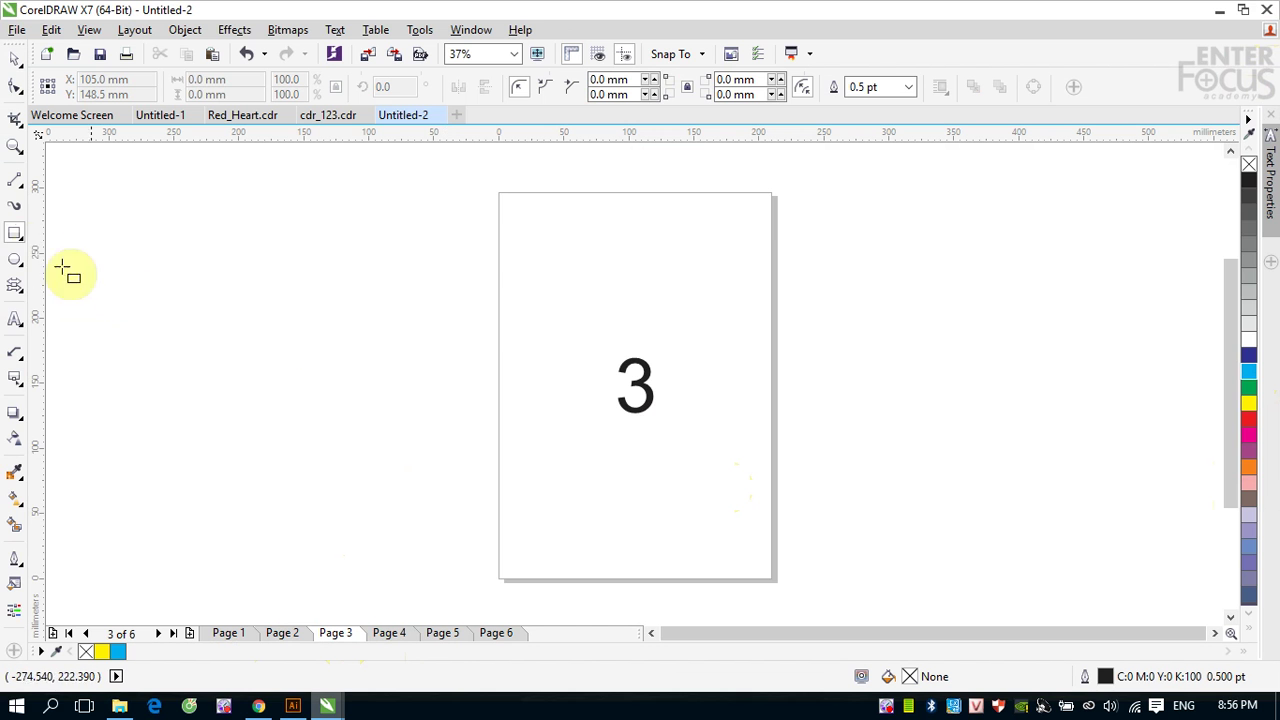
double_click(14, 238)
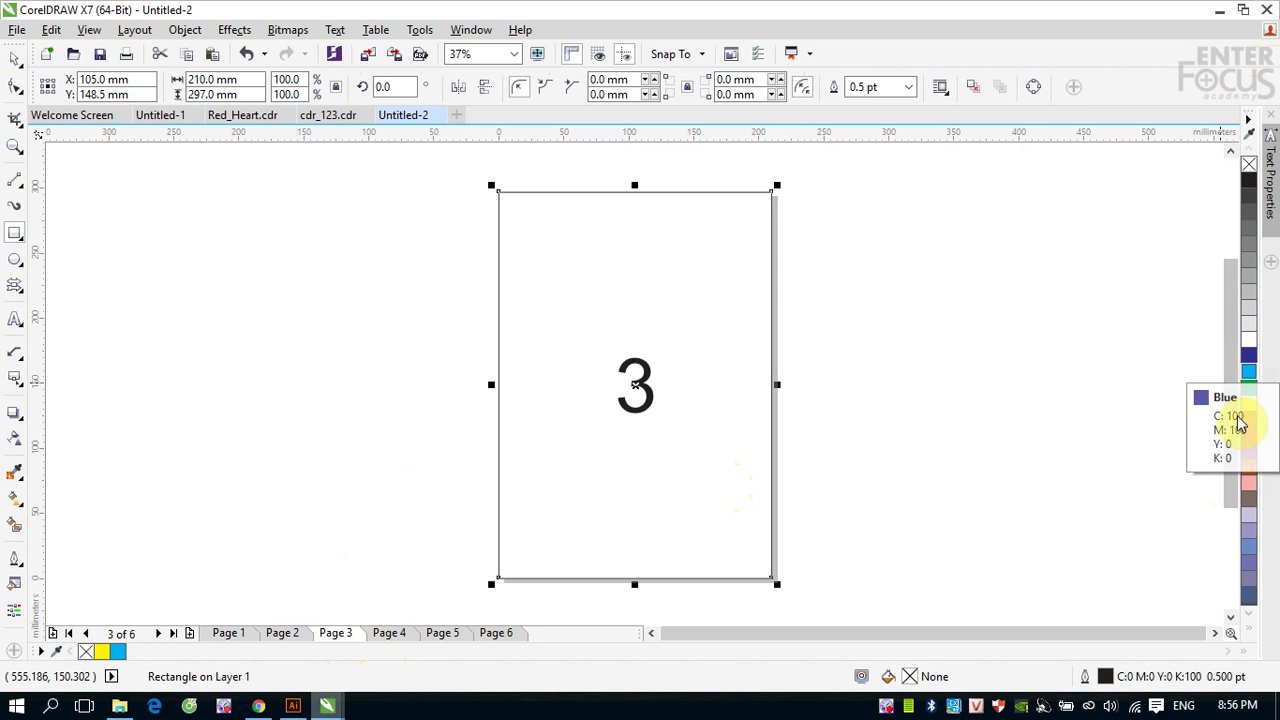
left_click(1249, 484)
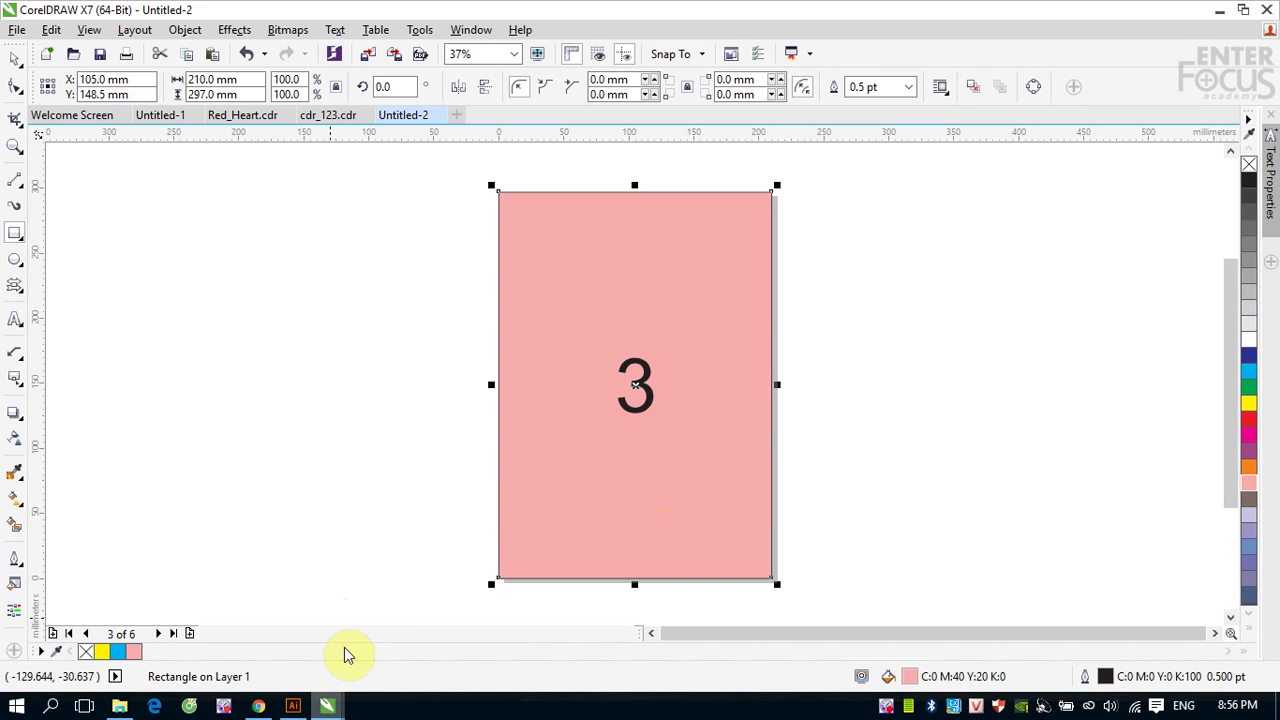
Add page-sized rectangles on pages 4 and 5, filling page 4's with orange and page 5's with blue (C60 M40 Y0 K0).
left_click(388, 633)
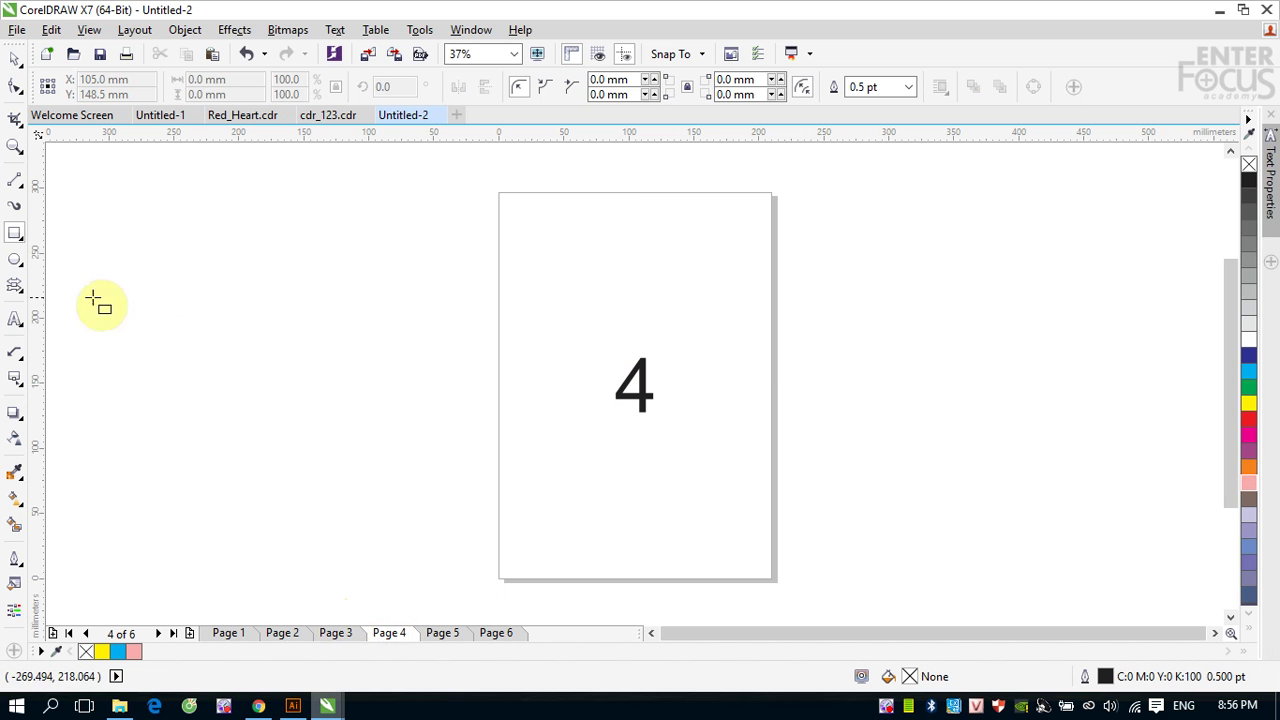
double_click(12, 230)
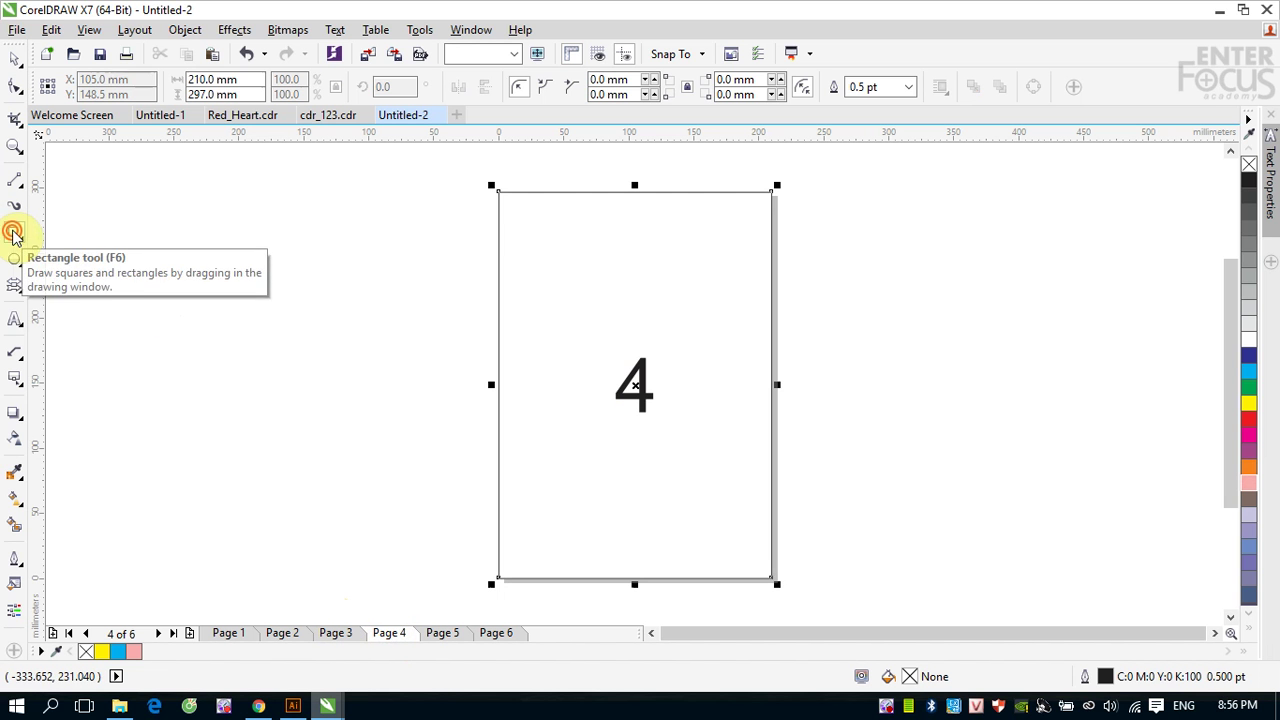
left_click(1249, 472)
left_click(445, 635)
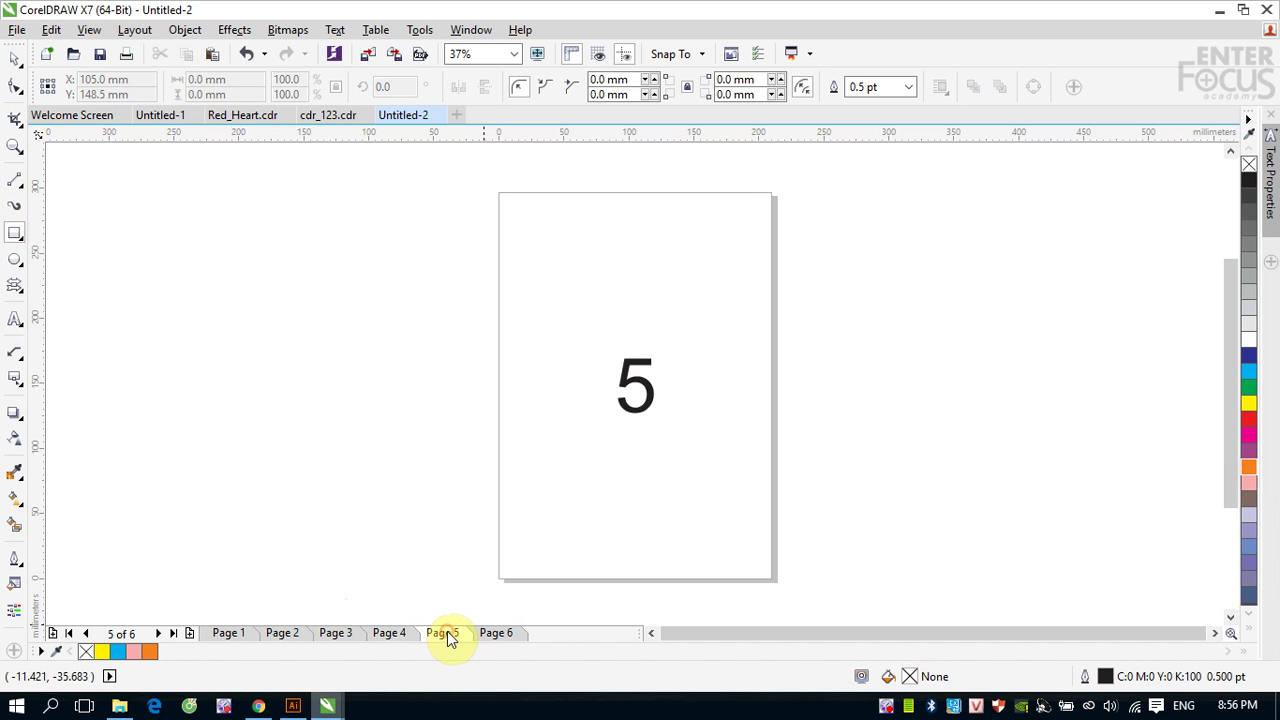
double_click(14, 233)
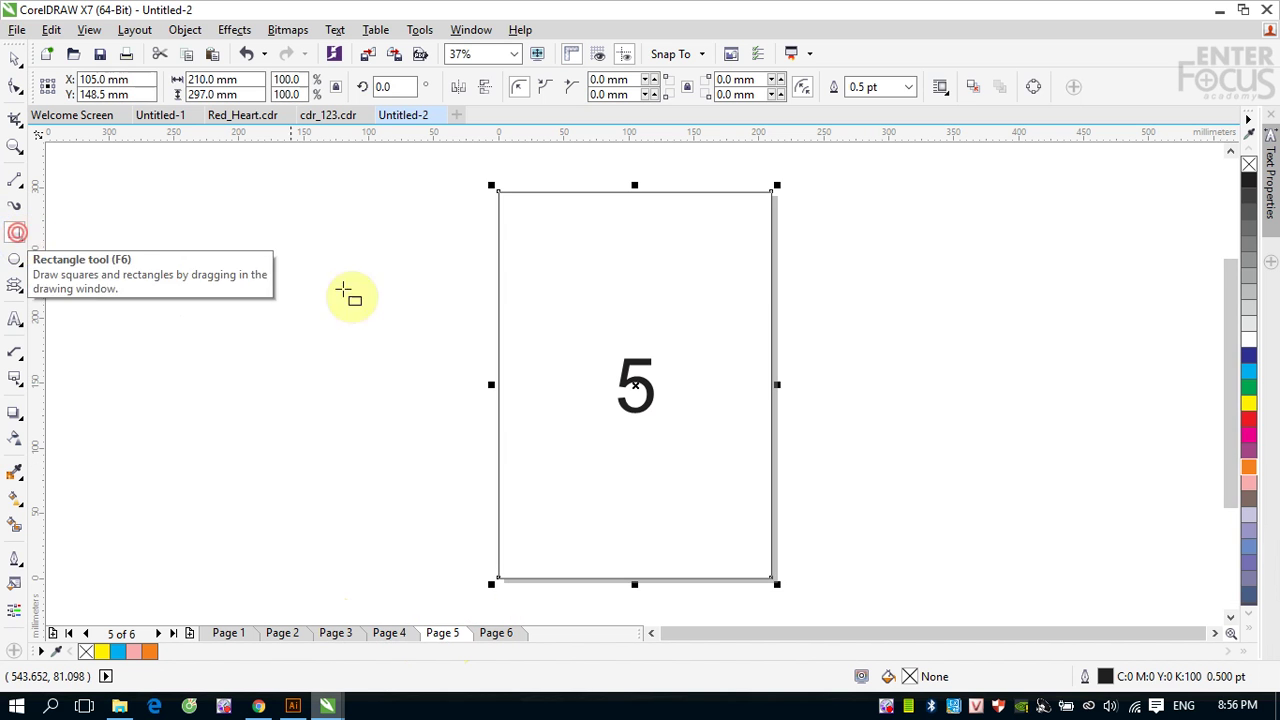
left_click(1249, 549)
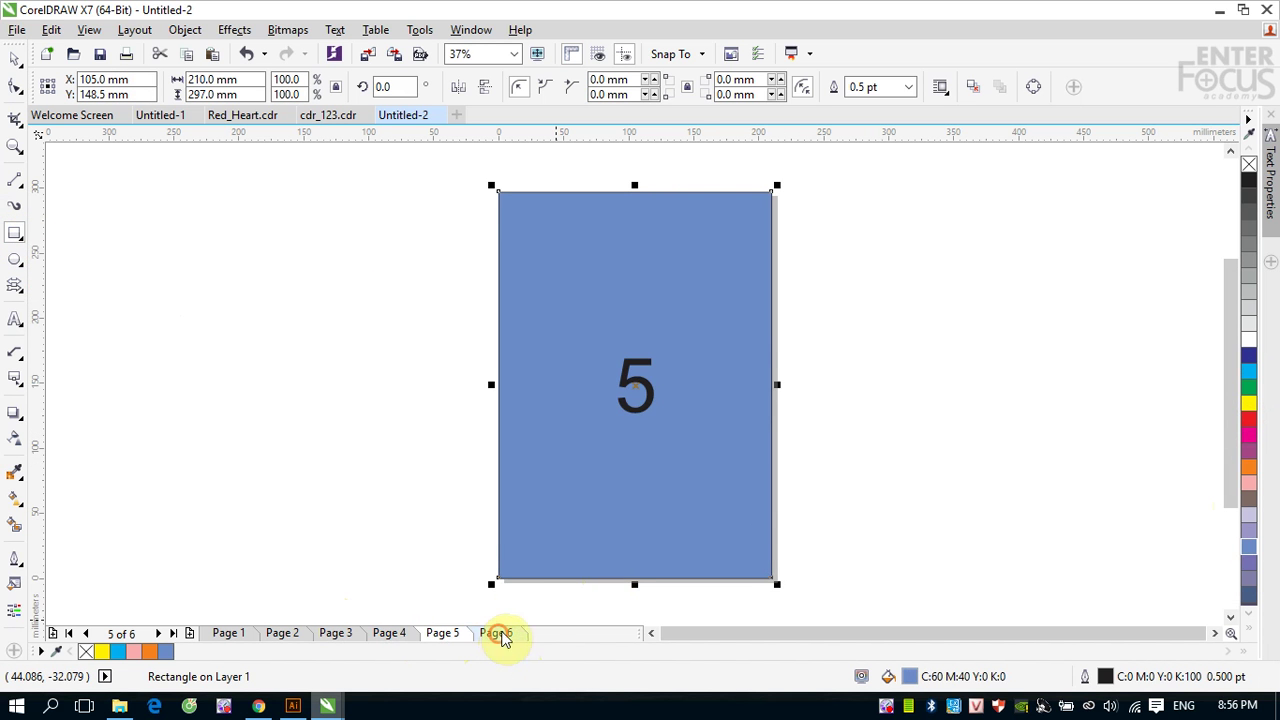
Add a page-sized rectangle on page 6, fill it with Powder Blue (C20 M20 Y0 K0), and deselect it.
left_click(497, 633)
double_click(14, 233)
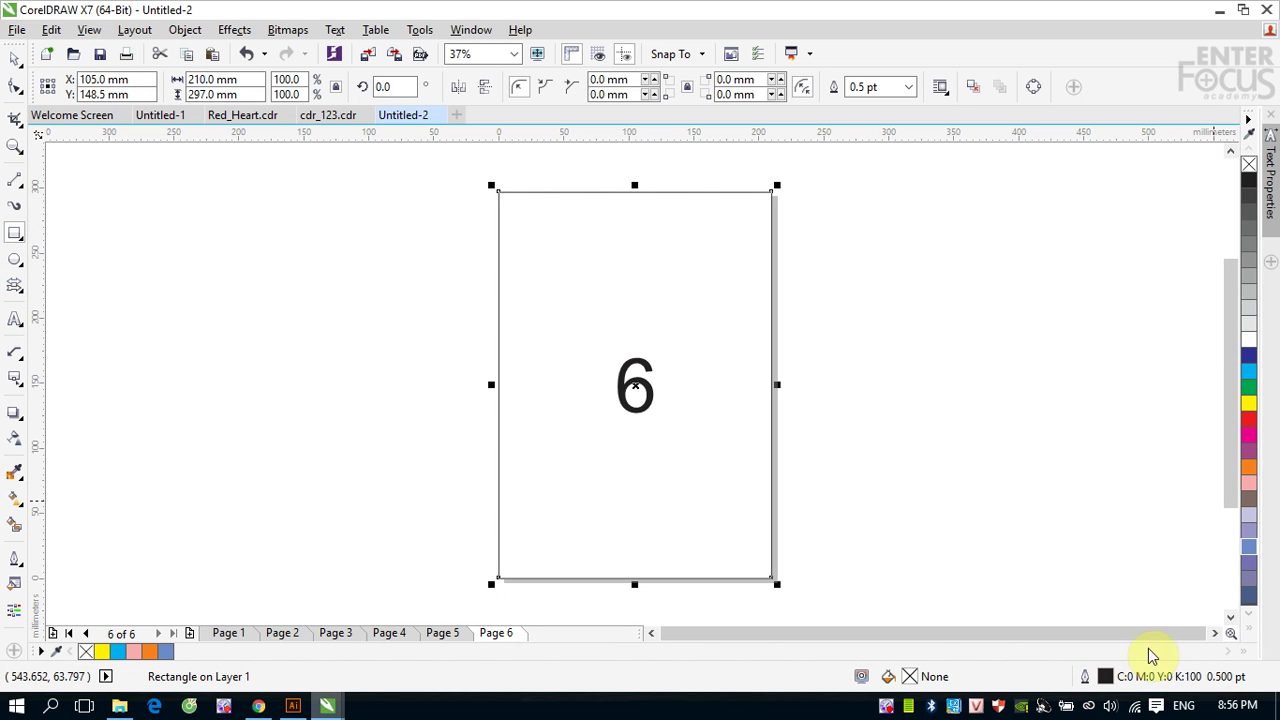
left_click(1248, 616)
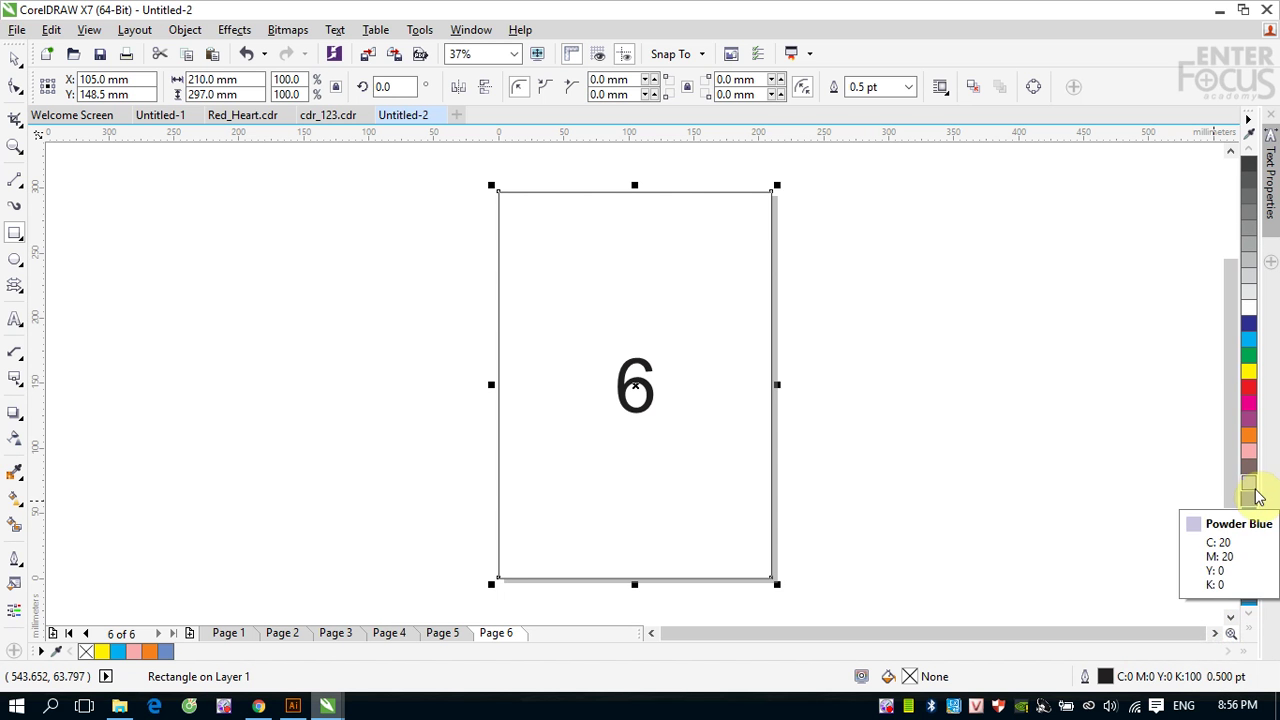
left_click(1252, 487)
left_click(15, 58)
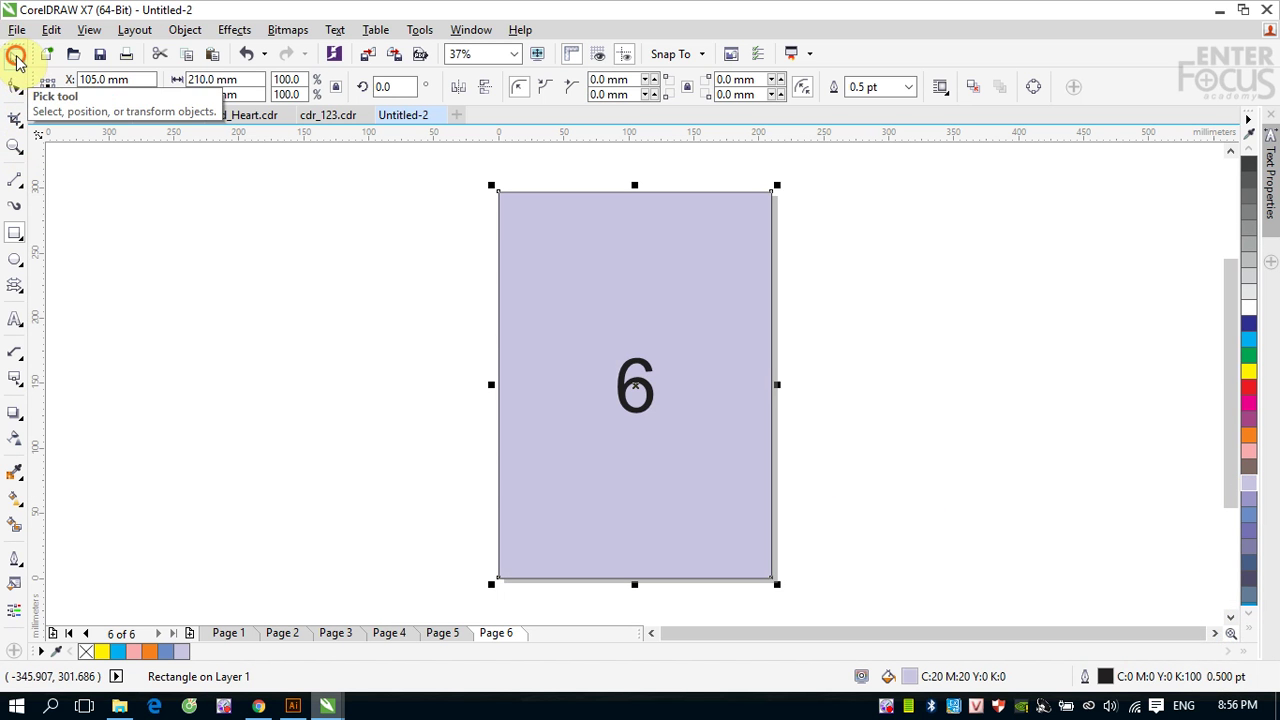
left_click(259, 316)
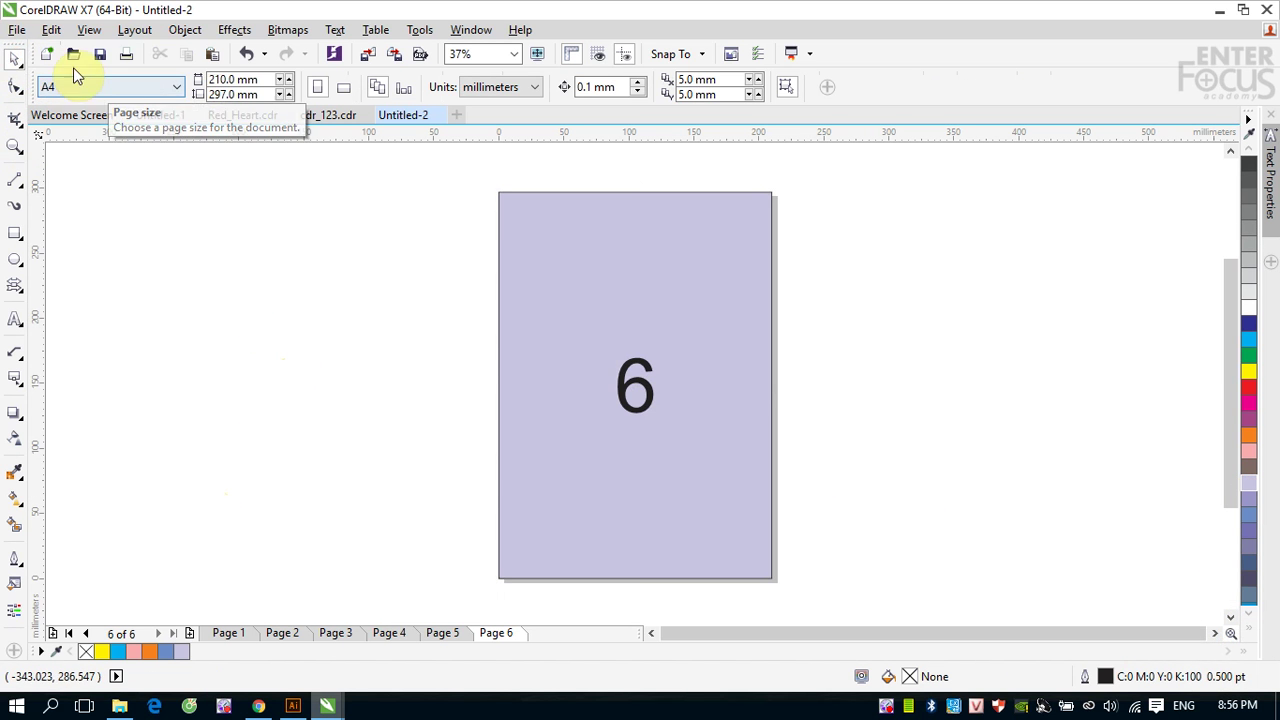
Open the print settings and choose Foxit Reader PDF Printer as the destination printer.
left_click(125, 62)
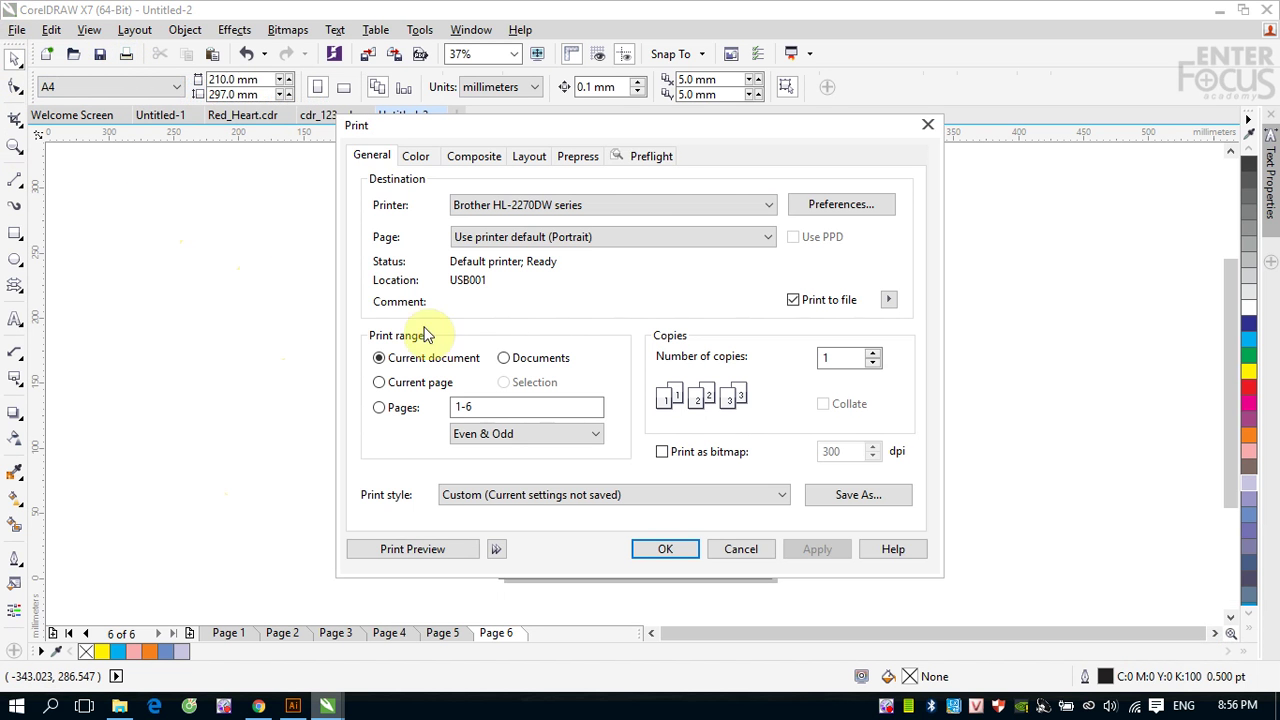
left_click(770, 206)
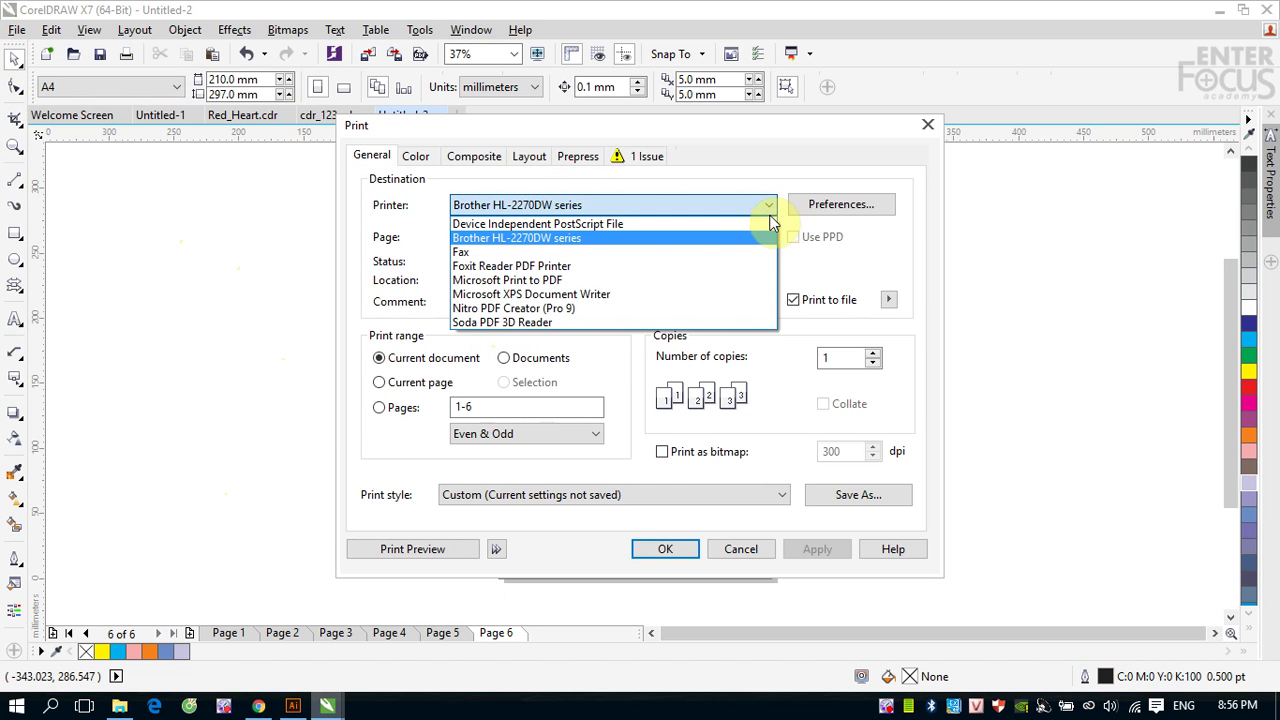
left_click(744, 270)
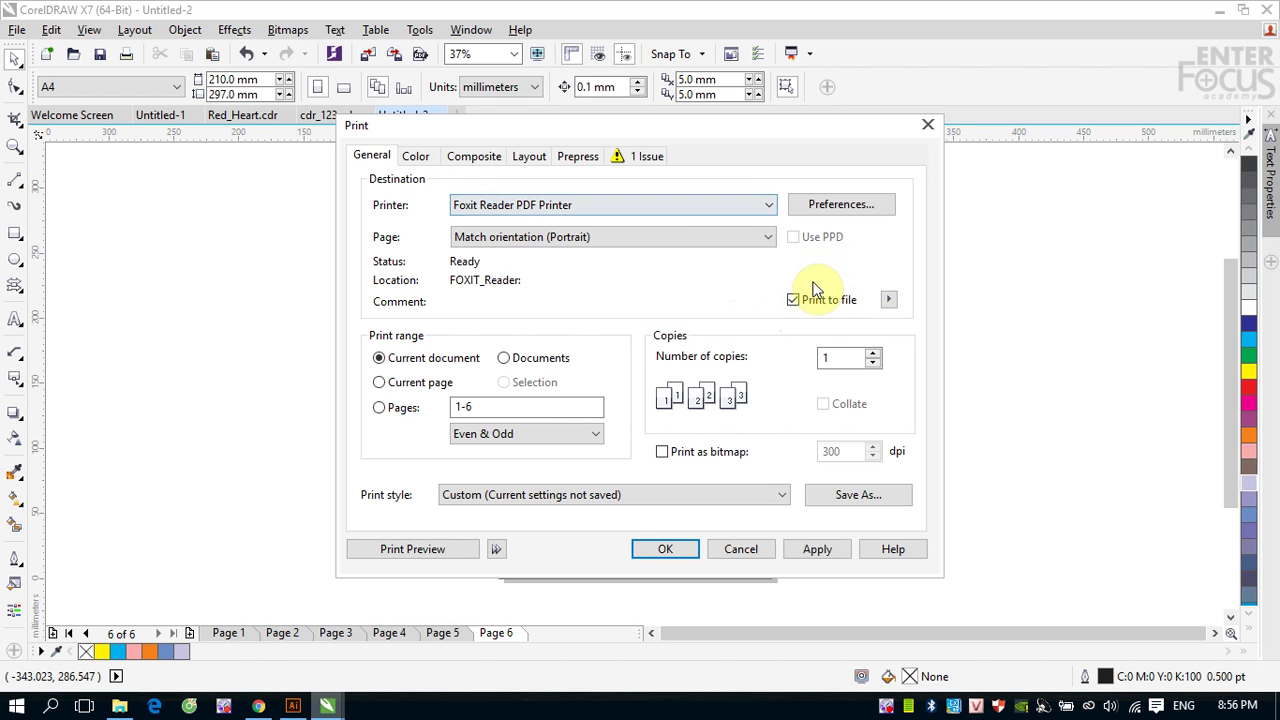
Set the PDF printer's orientation to Landscape and its page size to A3 in the printer preferences.
left_click(828, 206)
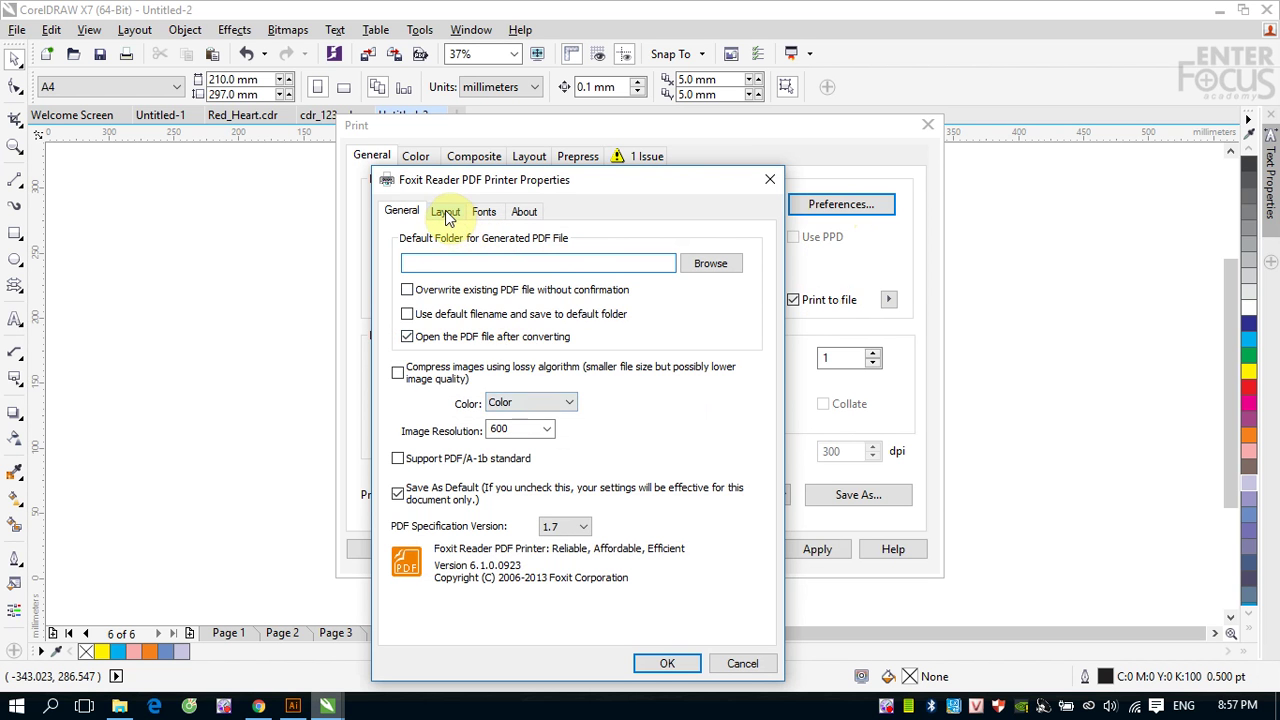
left_click(447, 213)
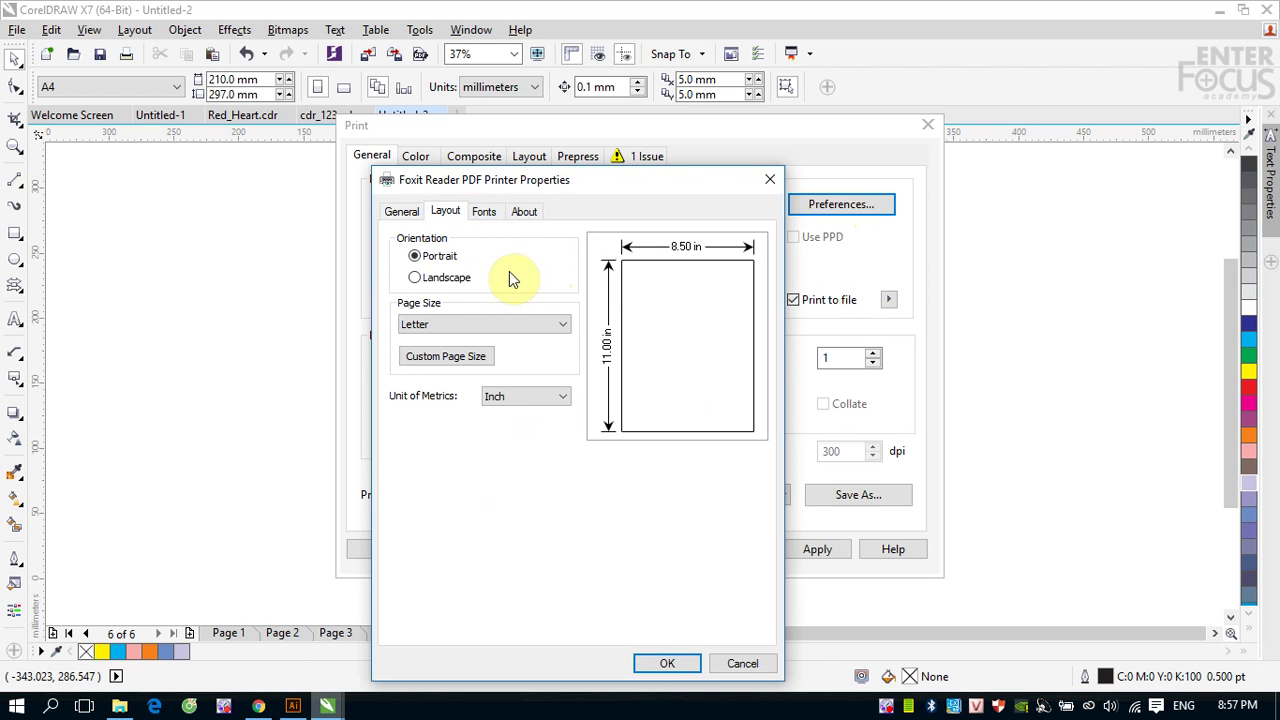
left_click(422, 279)
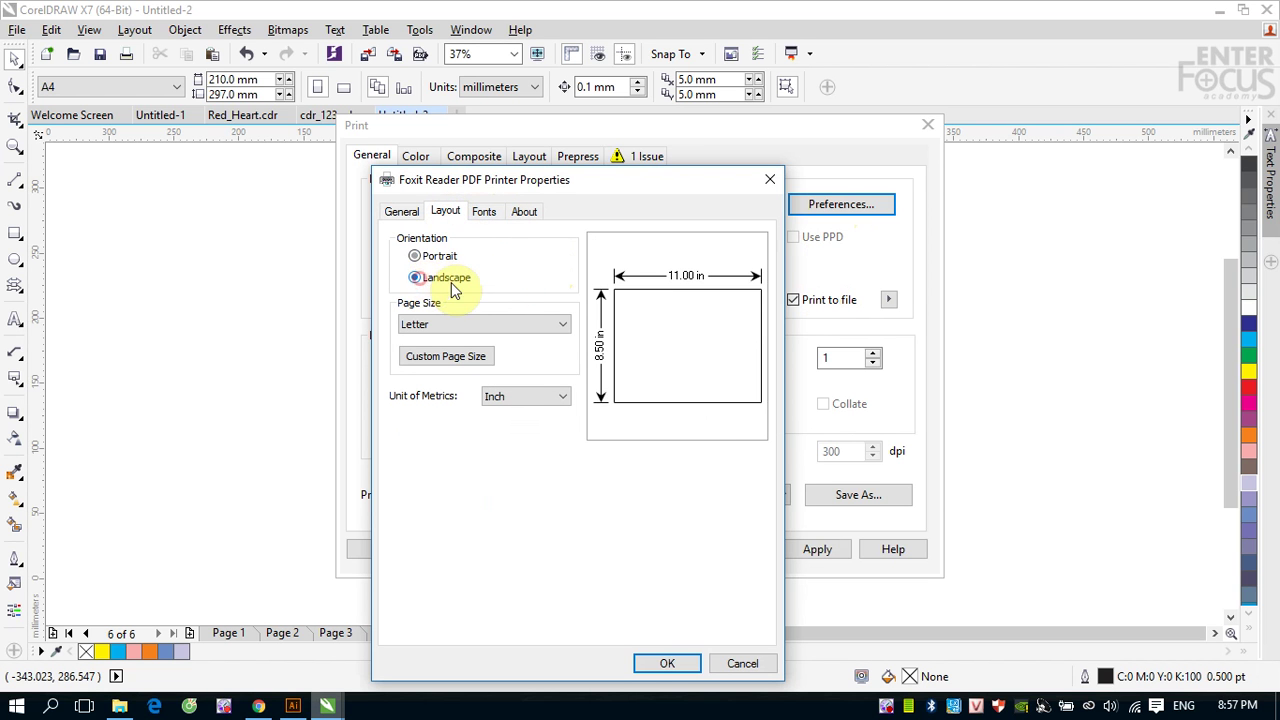
left_click(562, 326)
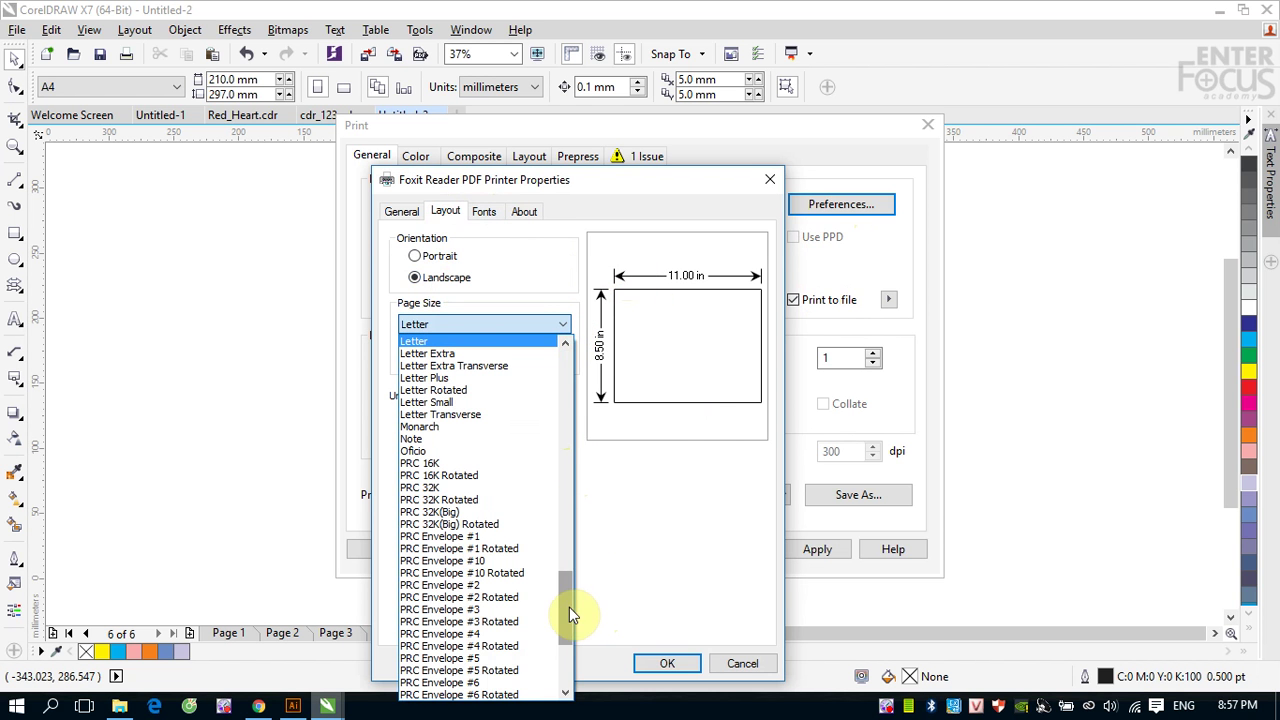
left_click_drag(569, 607, 576, 414)
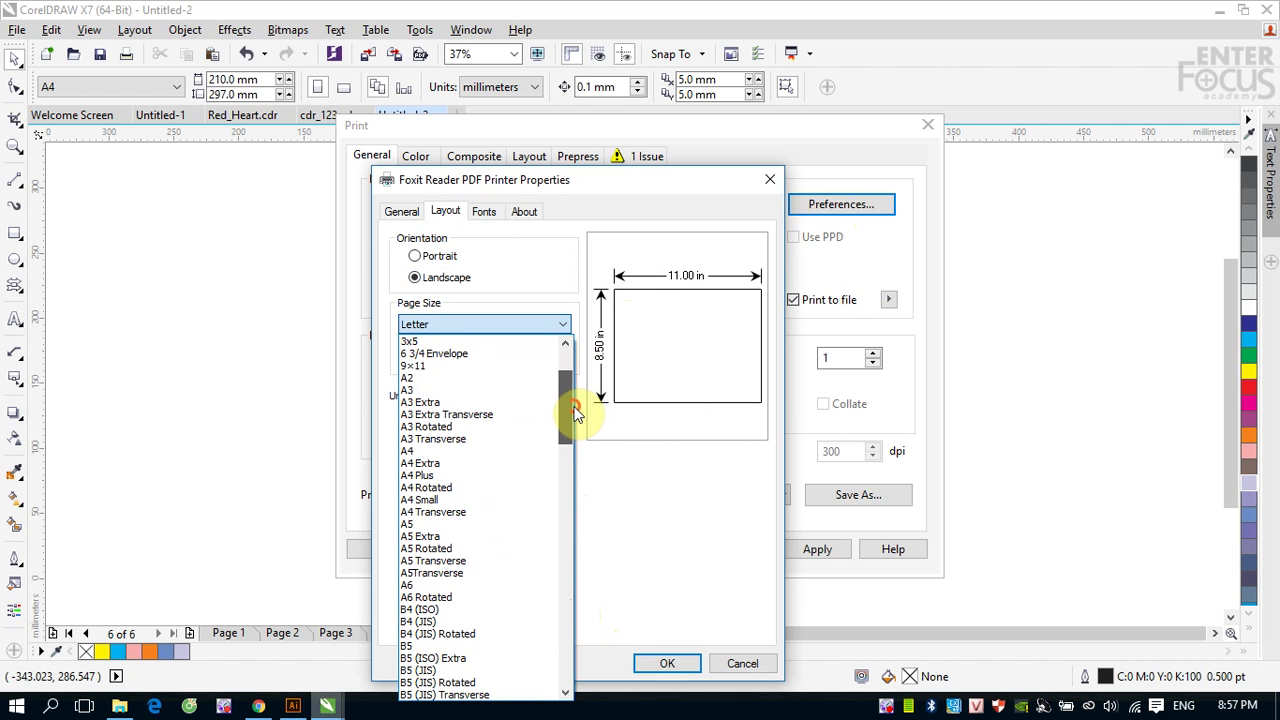
left_click(445, 390)
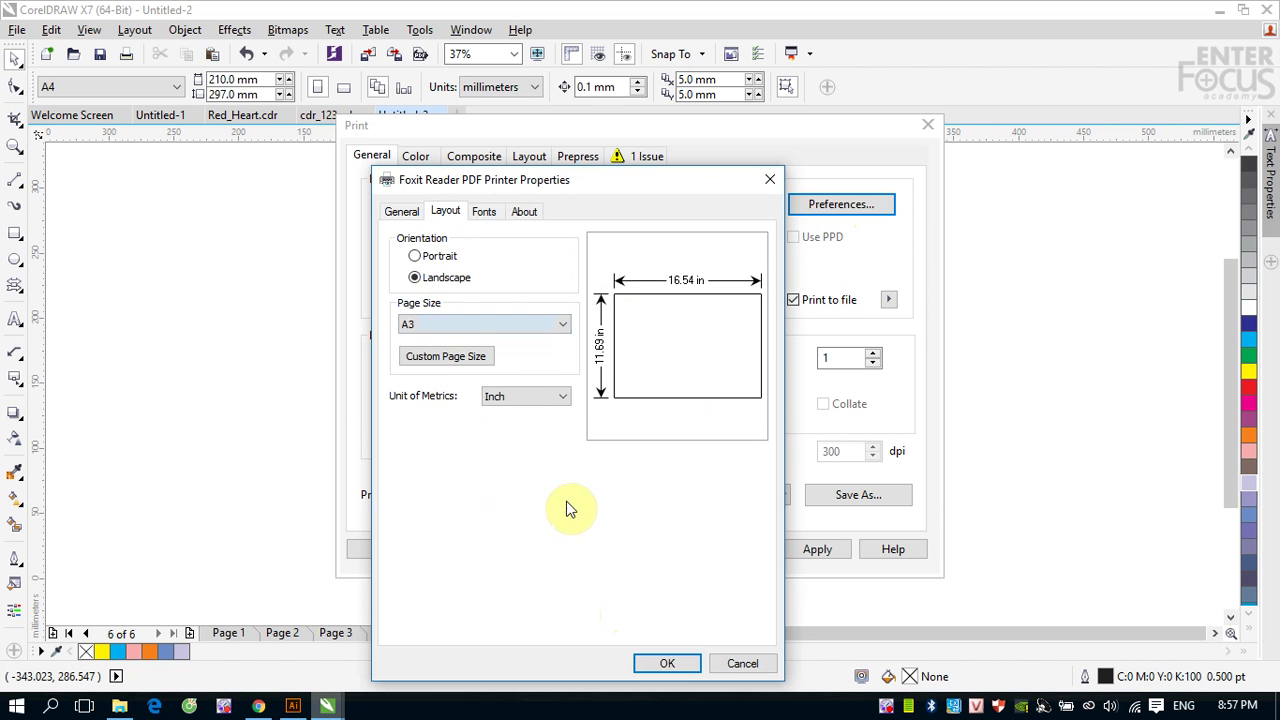
left_click(667, 662)
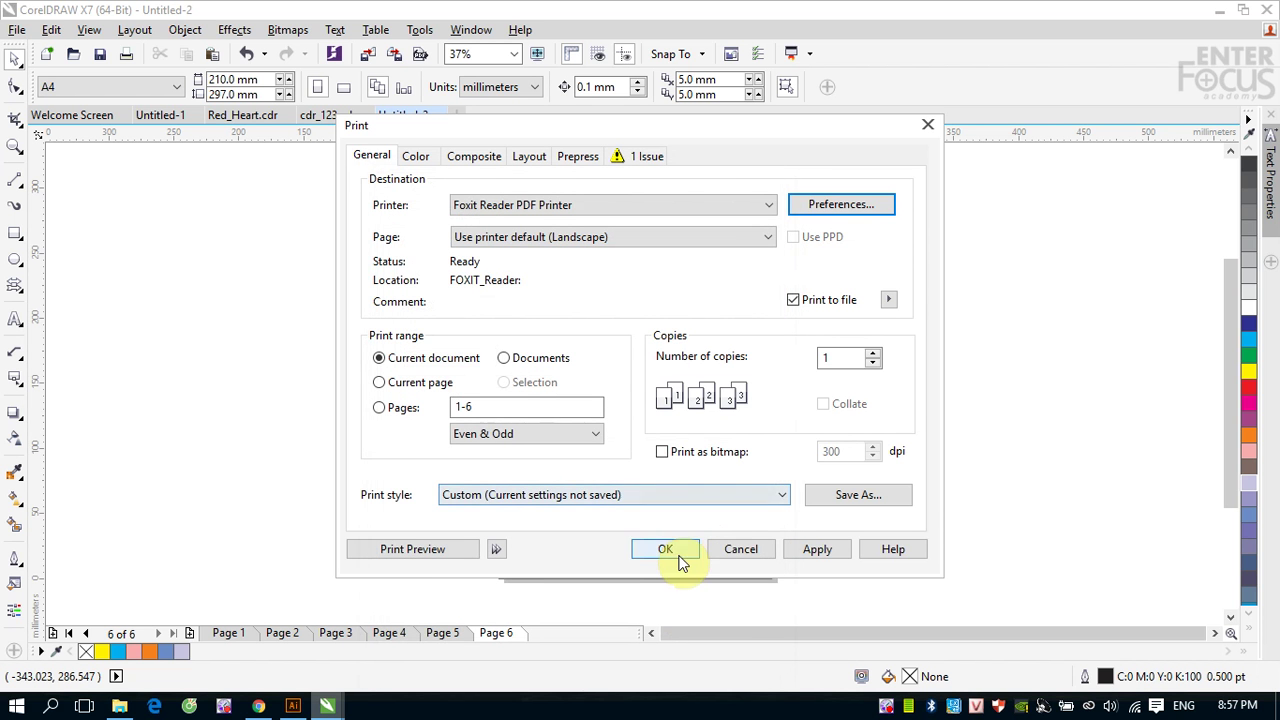
Open the print preview at the first page and set the imposition layout to 2 pages across.
left_click(410, 549)
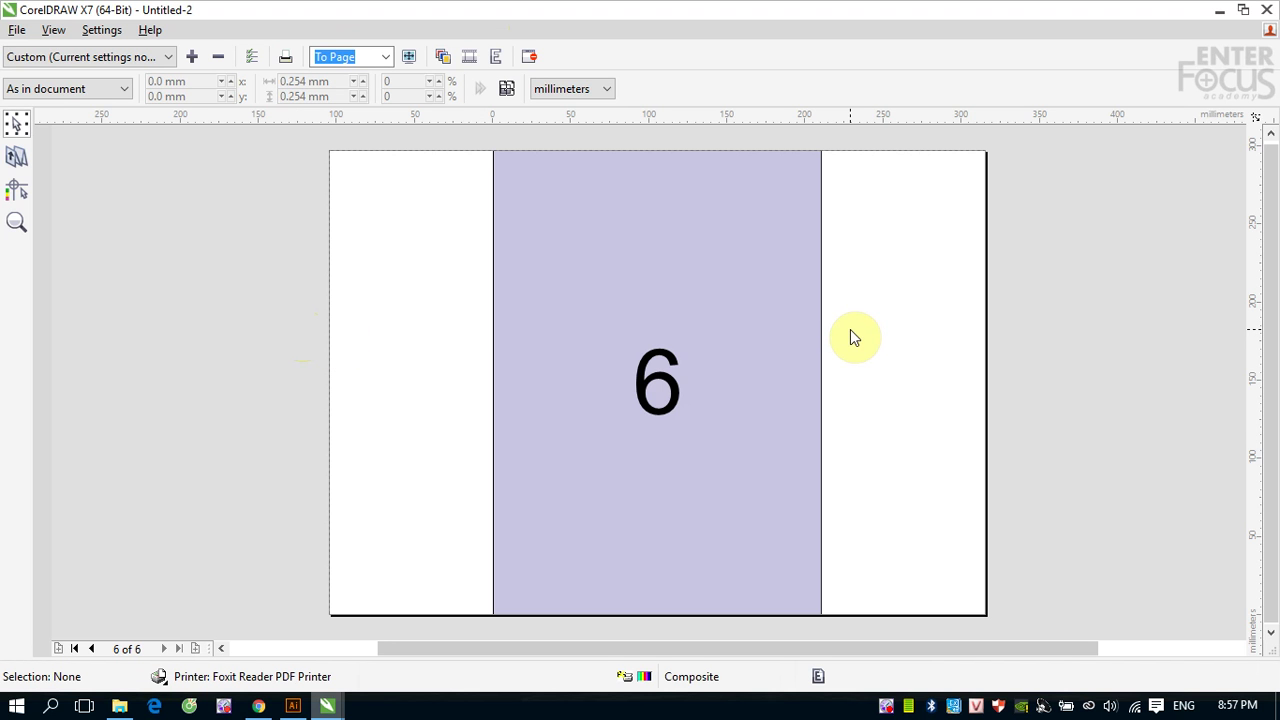
left_click(75, 649)
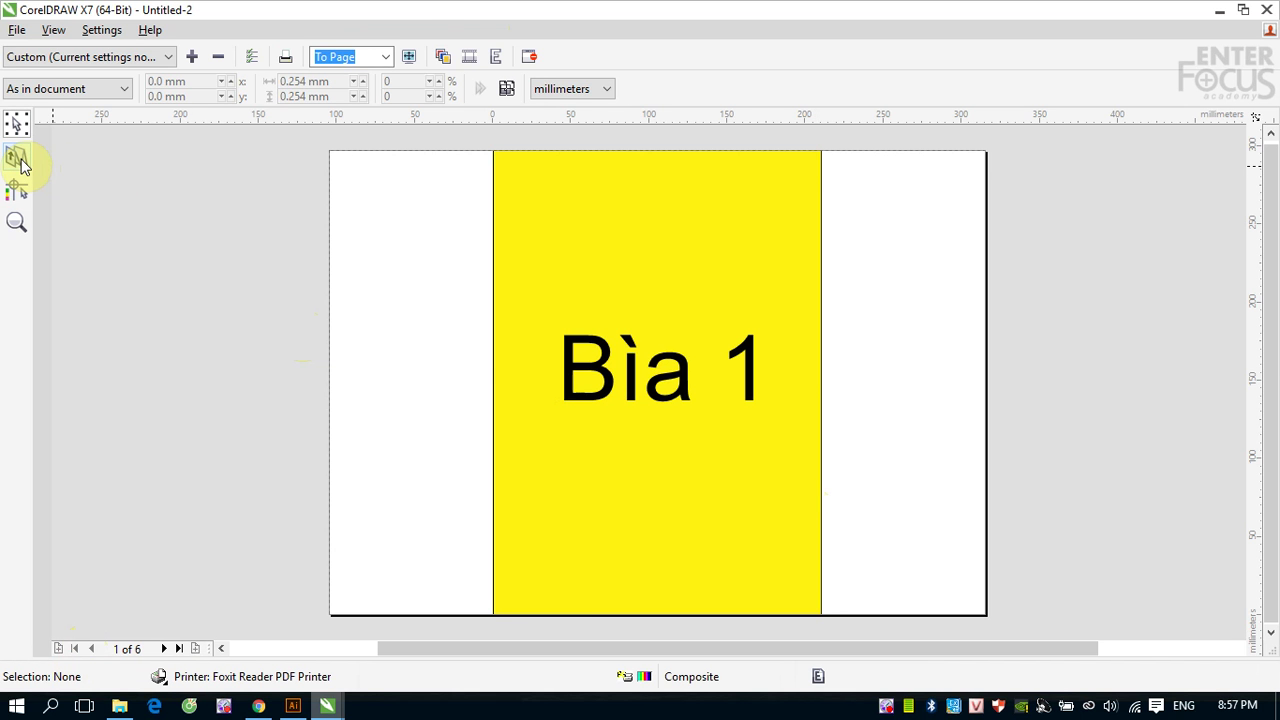
left_click(623, 209)
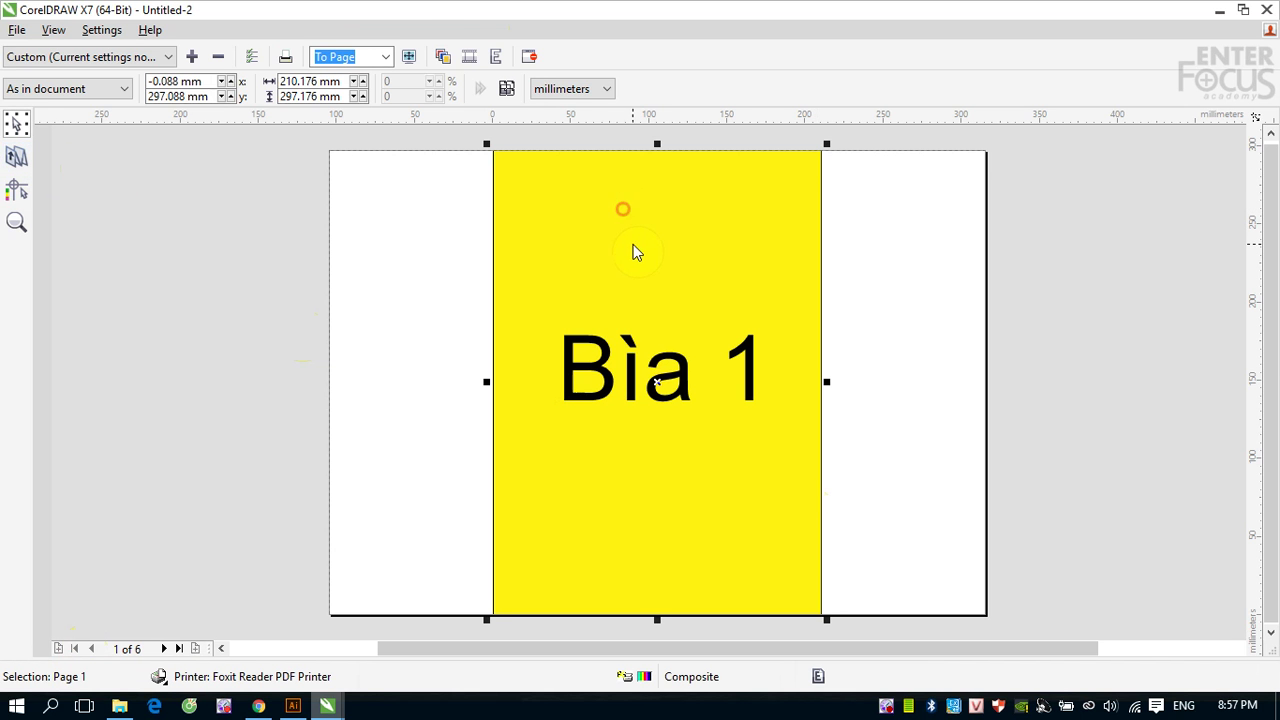
left_click(8, 158)
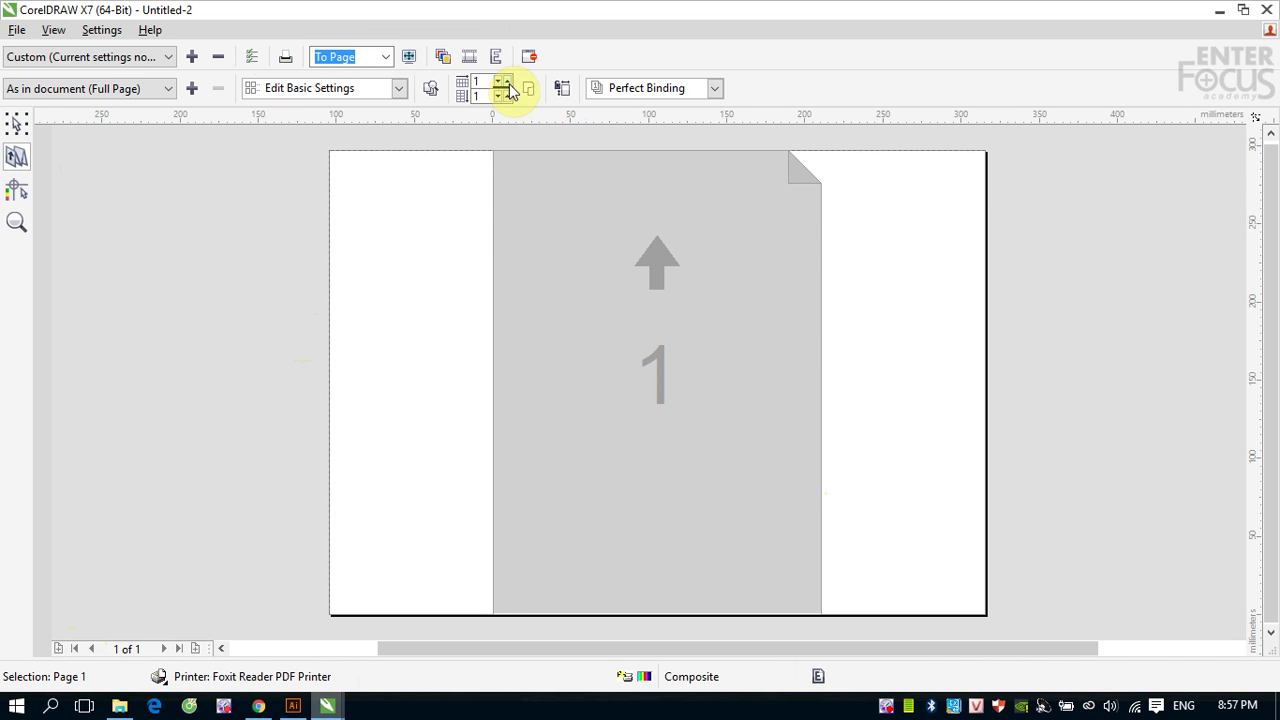
left_click(507, 82)
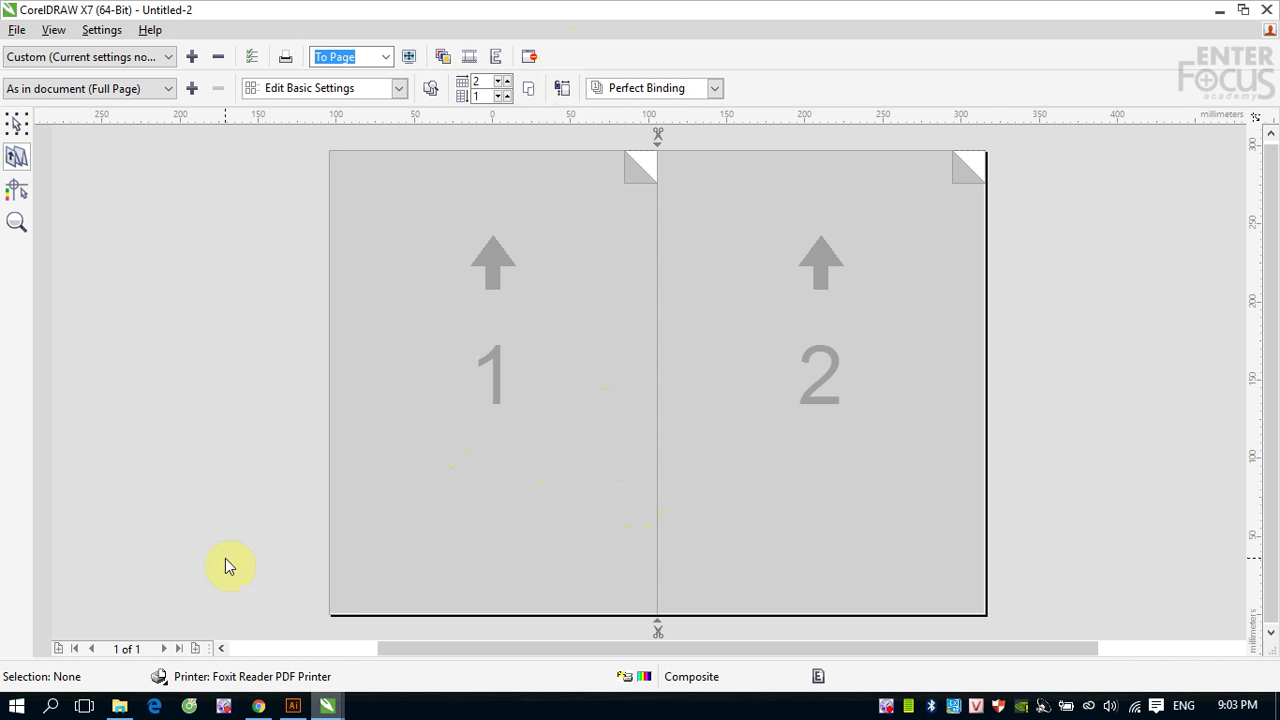
left_click(165, 648)
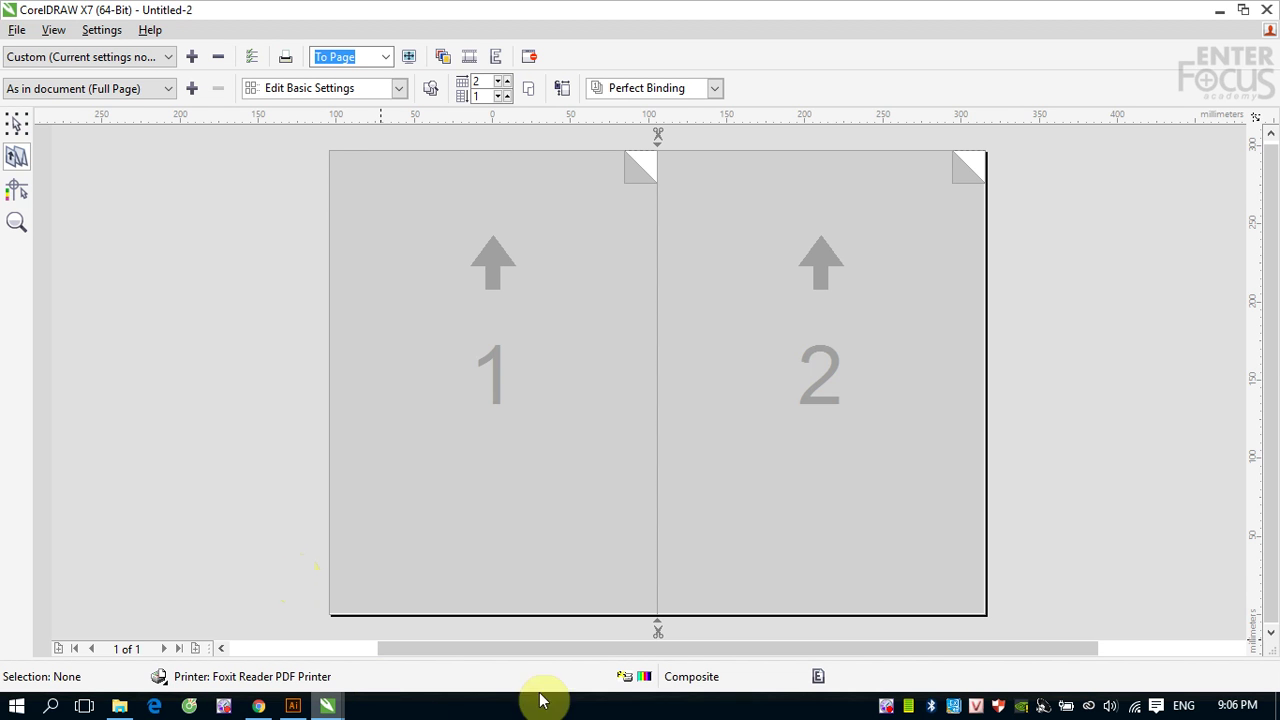
right_click(884, 708)
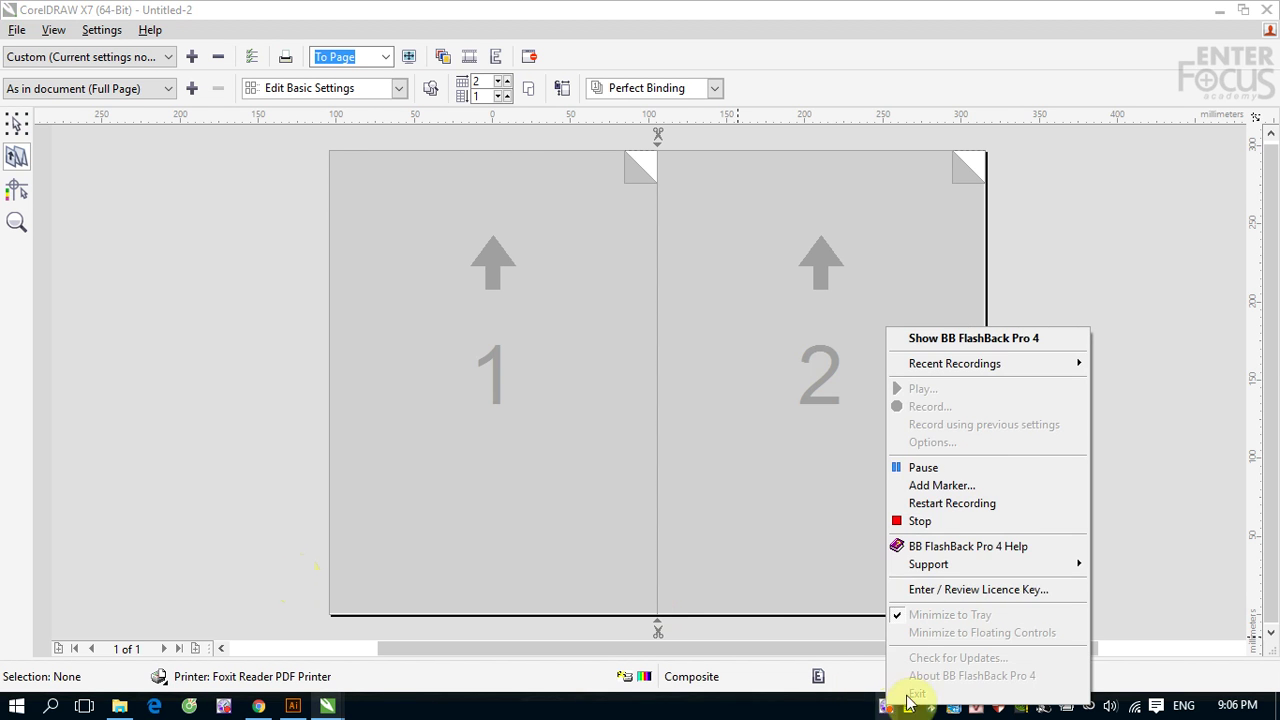